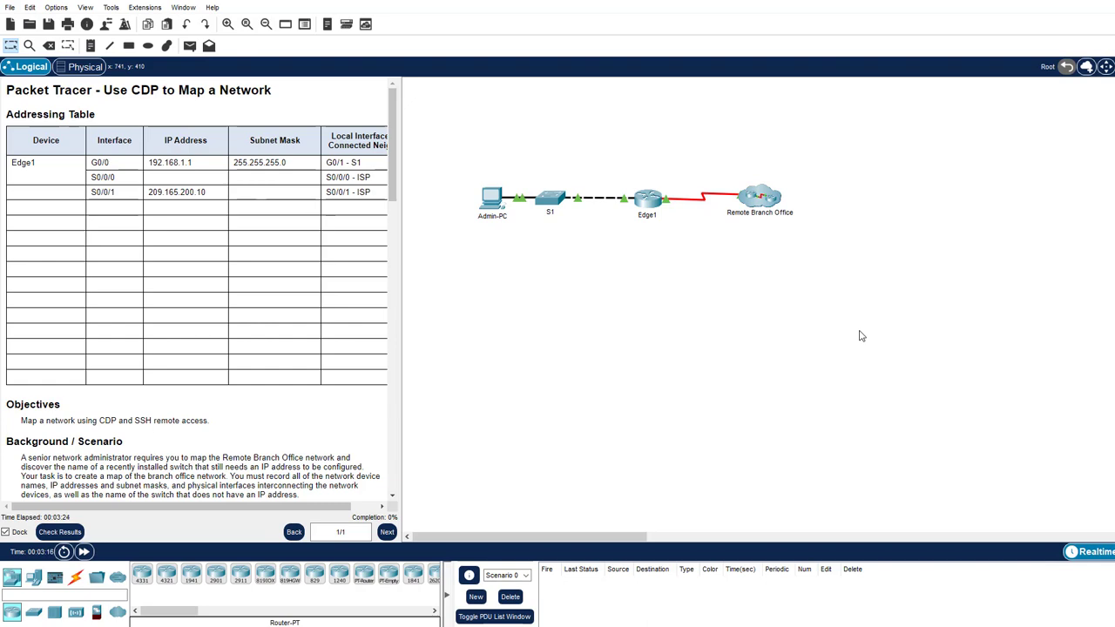
Read through the Part 1 instructions and open the Command Prompt on Admin-PC, keeping its window clear of the topology
{"action": "scroll", "coordinate": [222, 238], "scroll_direction": "down", "scroll_amount": 5}
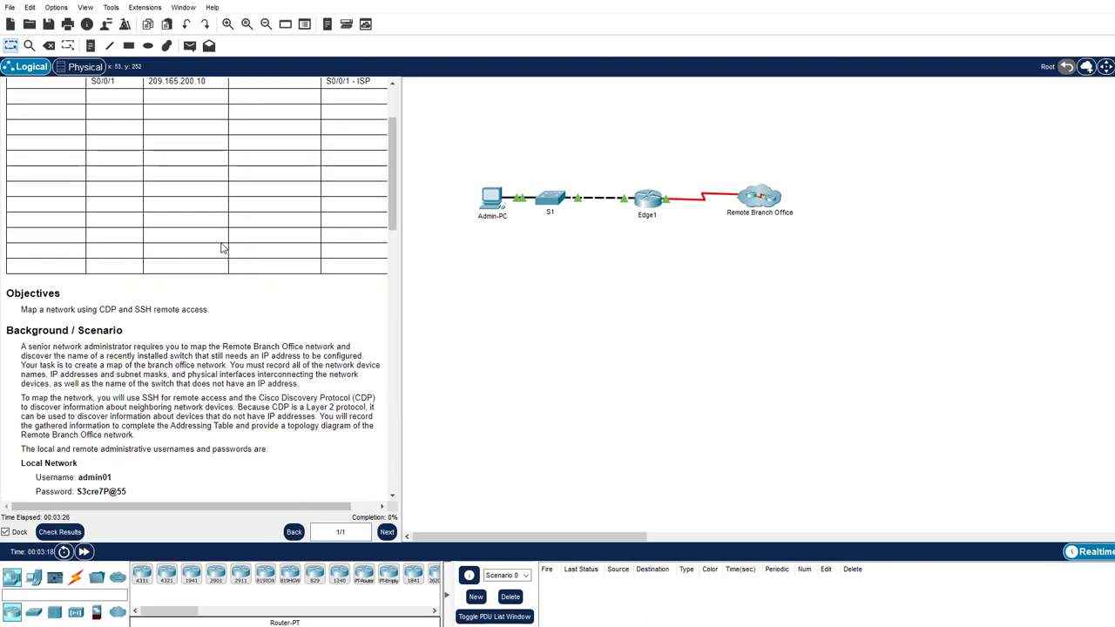
{"action": "scroll", "coordinate": [194, 237], "scroll_direction": "down", "scroll_amount": 3}
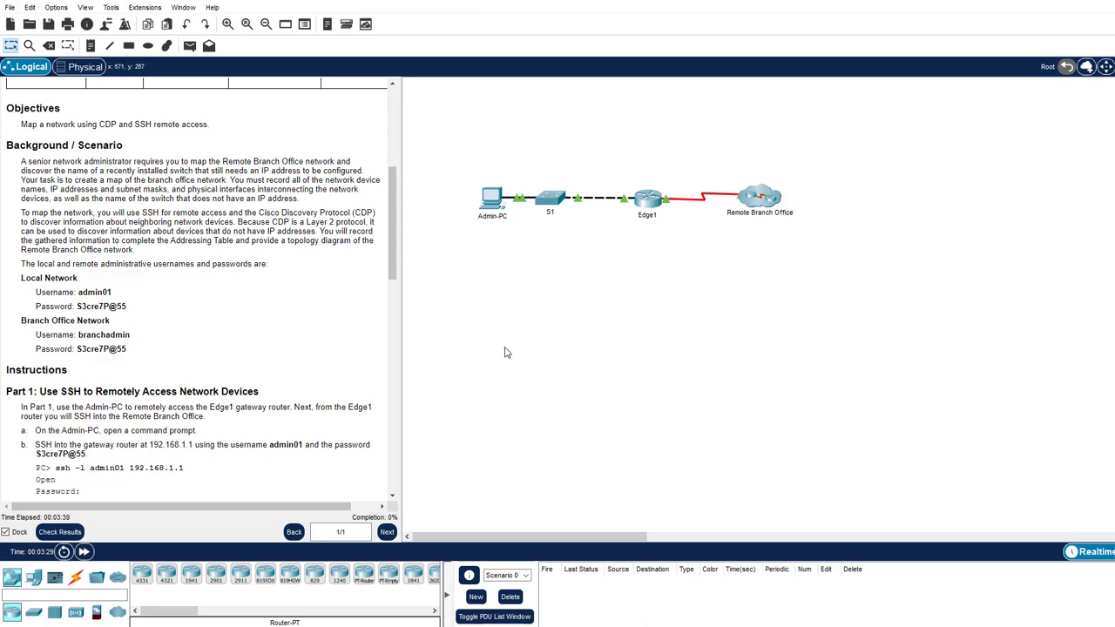
{"action": "scroll", "coordinate": [233, 327], "scroll_direction": "down", "scroll_amount": 5}
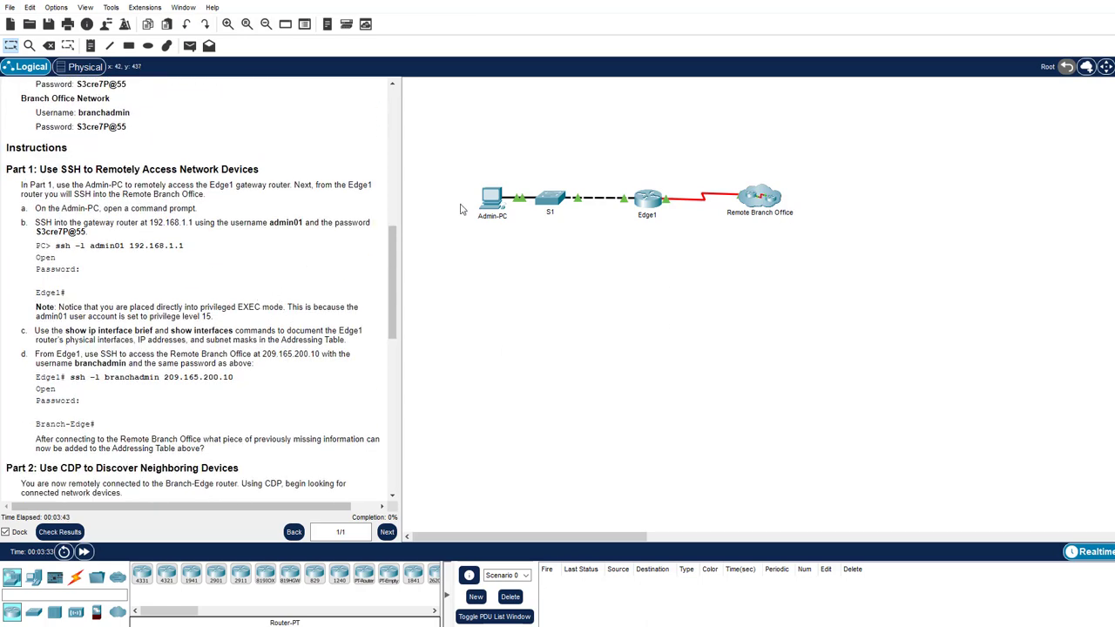
{"action": "left_click", "coordinate": [493, 200]}
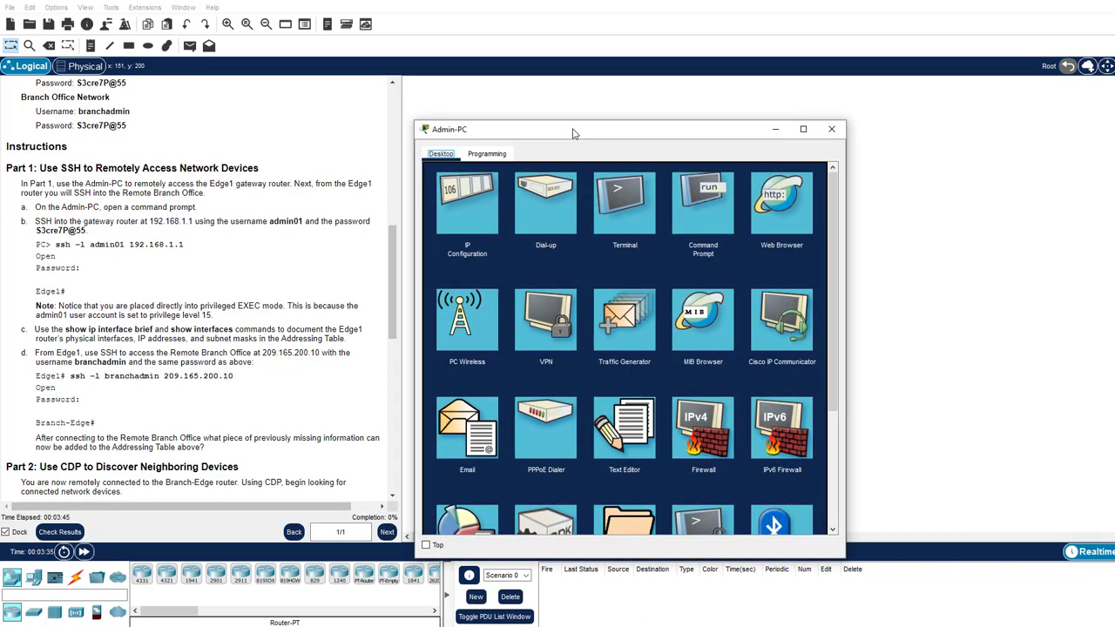
{"action": "left_click_drag", "start_coordinate": [575, 131], "coordinate": [725, 75]}
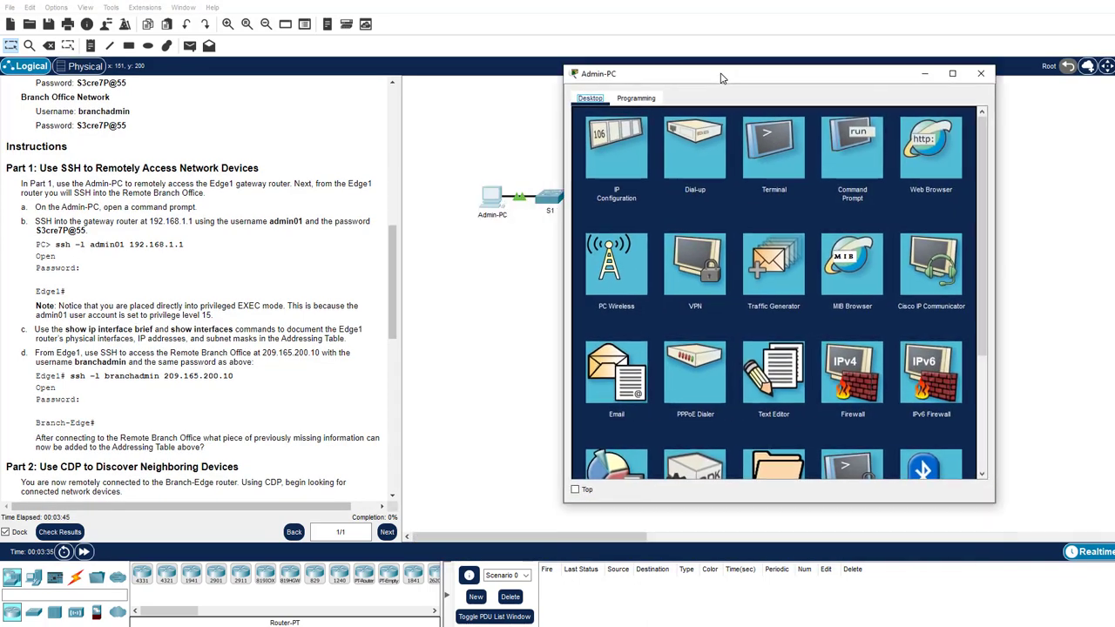
{"action": "left_click", "coordinate": [864, 151]}
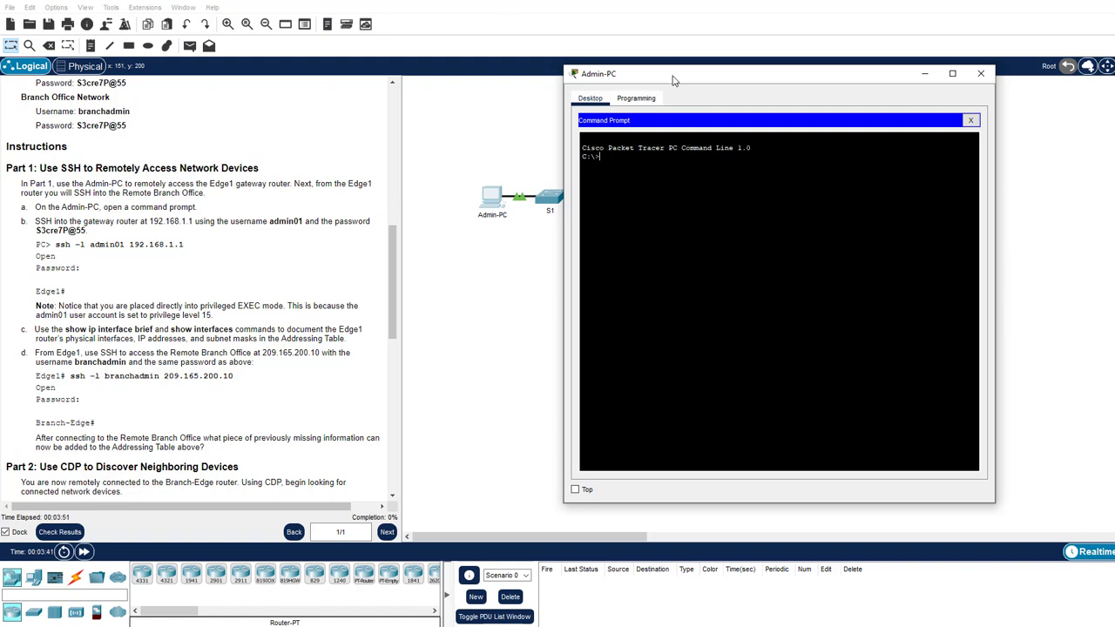
{"action": "left_click_drag", "start_coordinate": [674, 80], "coordinate": [622, 249]}
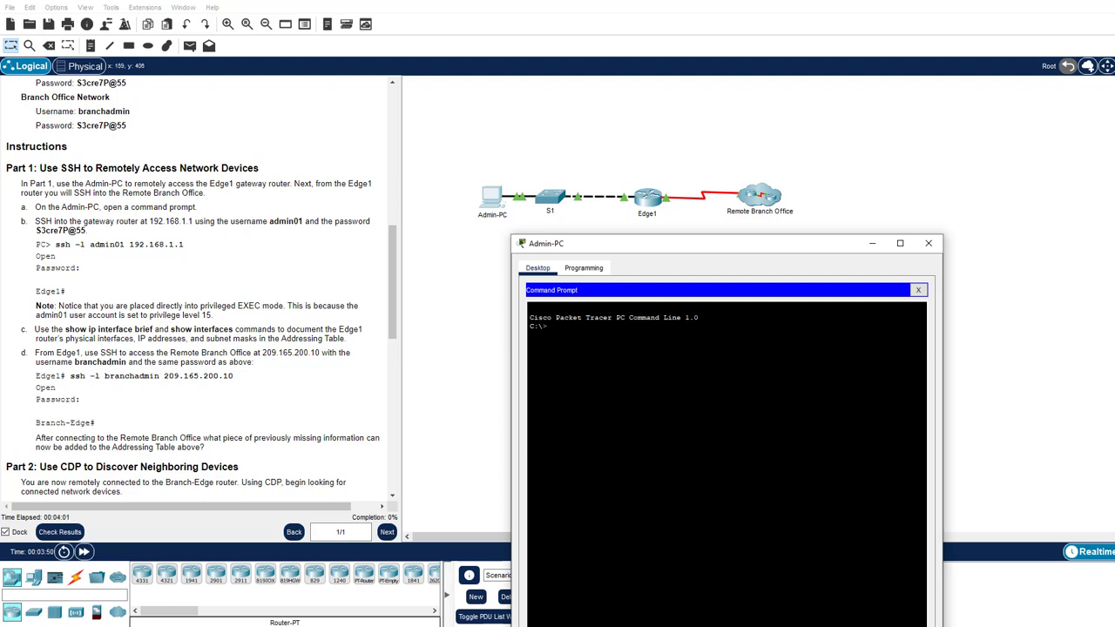
Start an SSH session from Admin-PC to the gateway router with ssh -l admin01 192.168.1.1
{"action": "type", "text": "ssh"}
{"action": "scroll", "coordinate": [273, 259], "scroll_direction": "up", "scroll_amount": 1}
{"action": "type", "text": "-l ad"}
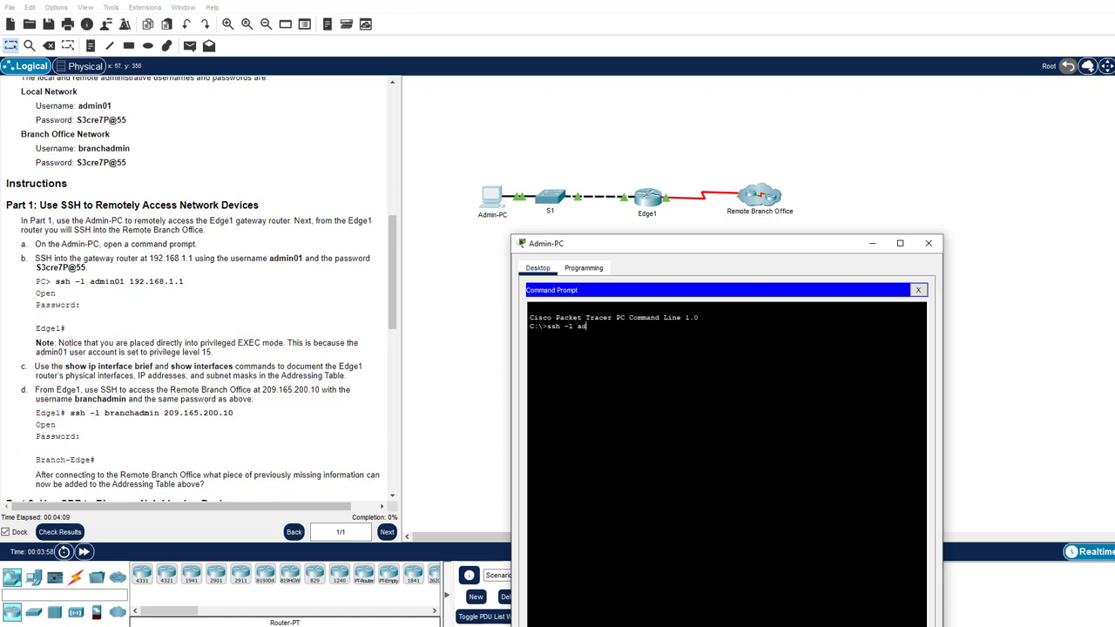
{"action": "type", "text": "min01 192.168.1.1"}
{"action": "key", "text": "Return"}
Copy the Local Network password from the instructions and submit it at the SSH password prompt to log in to Edge1
{"action": "left_click_drag", "start_coordinate": [77, 120], "coordinate": [128, 124]}
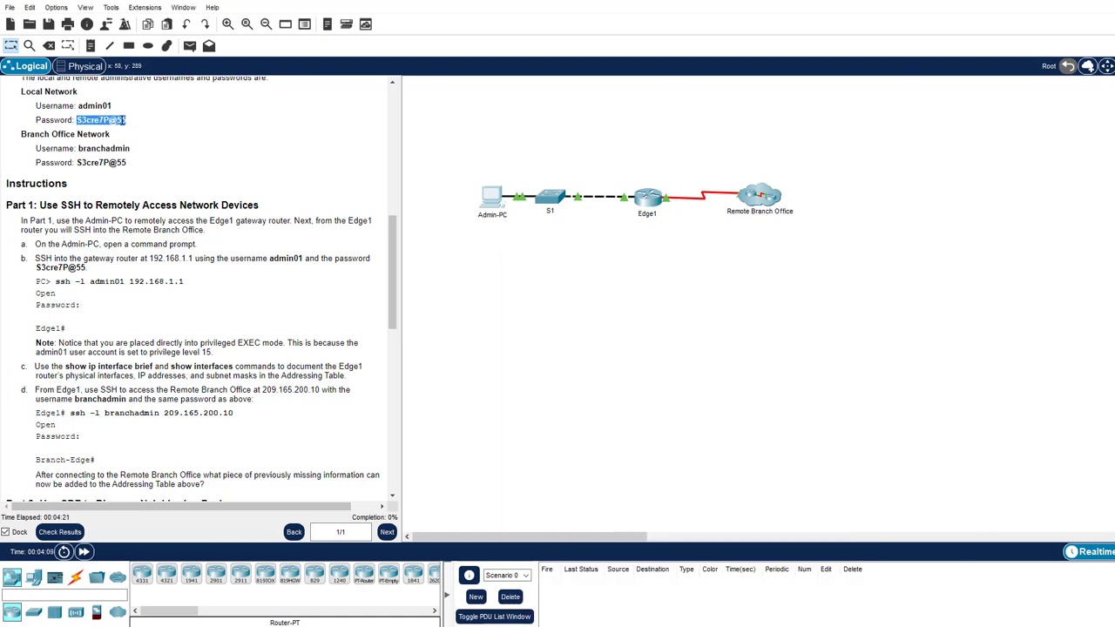
{"action": "right_click", "coordinate": [120, 120]}
{"action": "left_click", "coordinate": [137, 130]}
{"action": "left_click", "coordinate": [492, 199]}
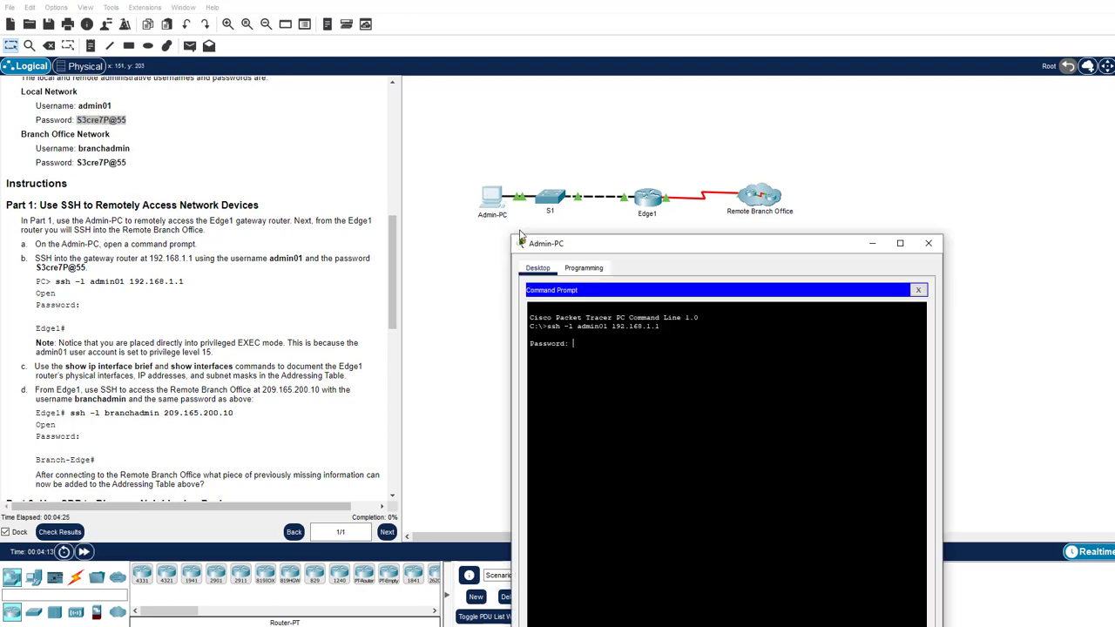
{"action": "right_click", "coordinate": [607, 355]}
{"action": "left_click", "coordinate": [636, 371]}
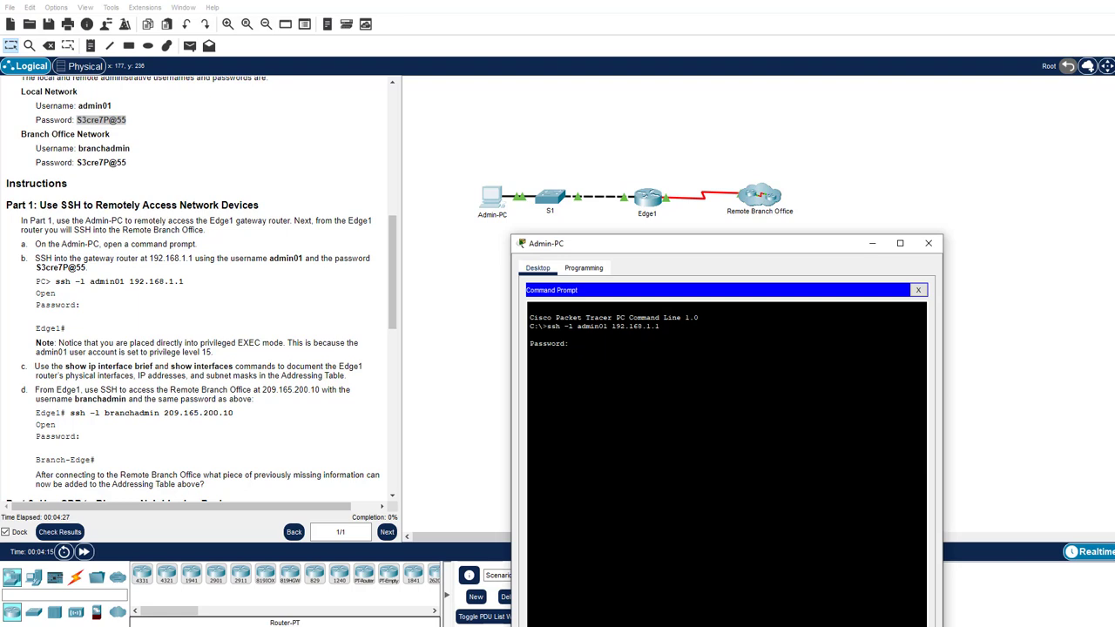
{"action": "key", "text": "Return"}
Bring up the Word addressing table beside the Admin-PC window and run sh ip int br | exclude unassigned on Edge1
{"action": "left_click_drag", "start_coordinate": [679, 247], "coordinate": [835, 116]}
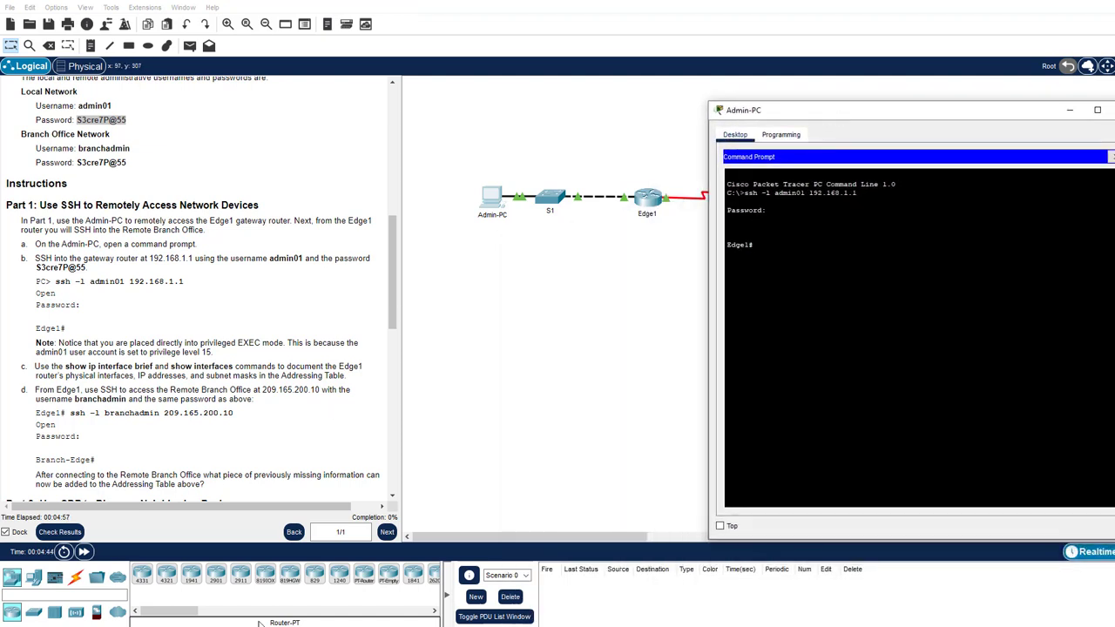
{"action": "left_click", "coordinate": [356, 626]}
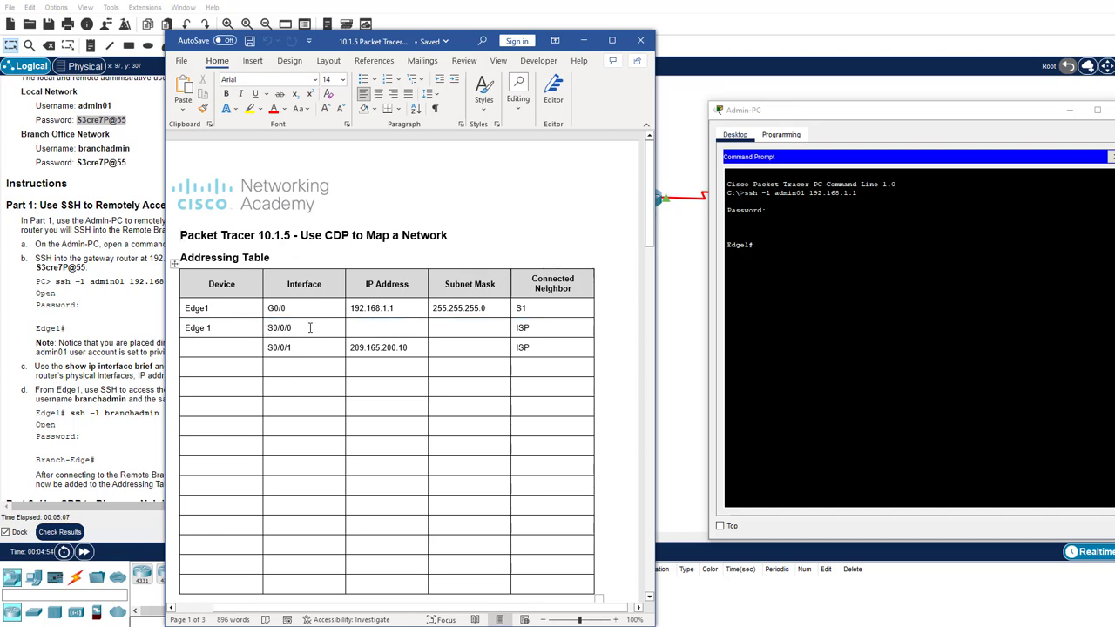
{"action": "left_click", "coordinate": [810, 283]}
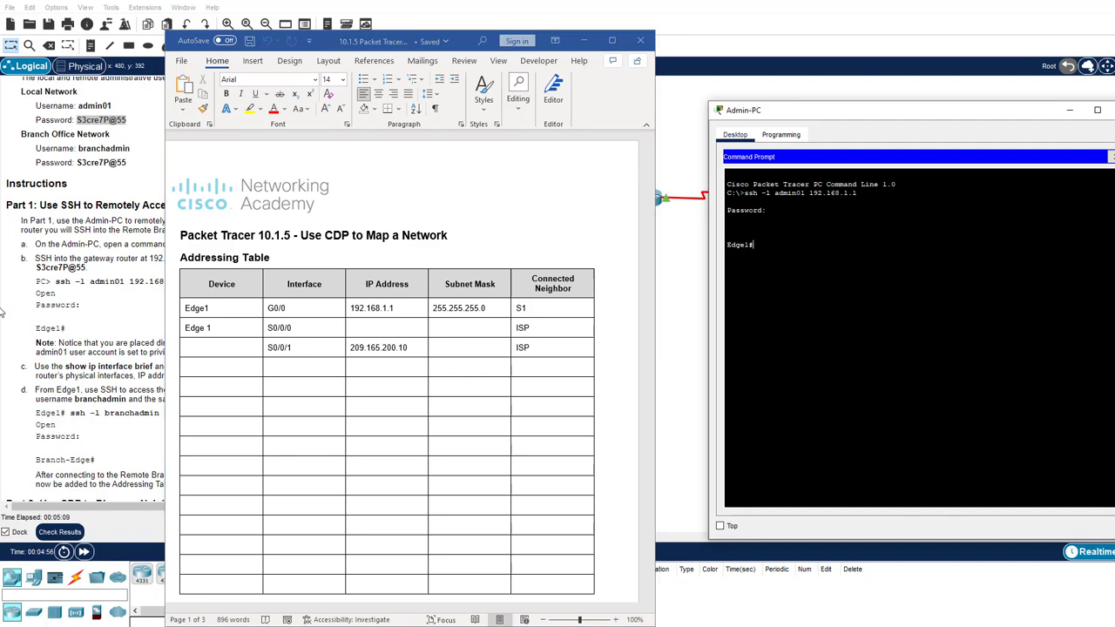
{"action": "type", "text": "sh ip int br |"}
{"action": "type", "text": "exclude unassigned"}
{"action": "key", "text": "Return"}
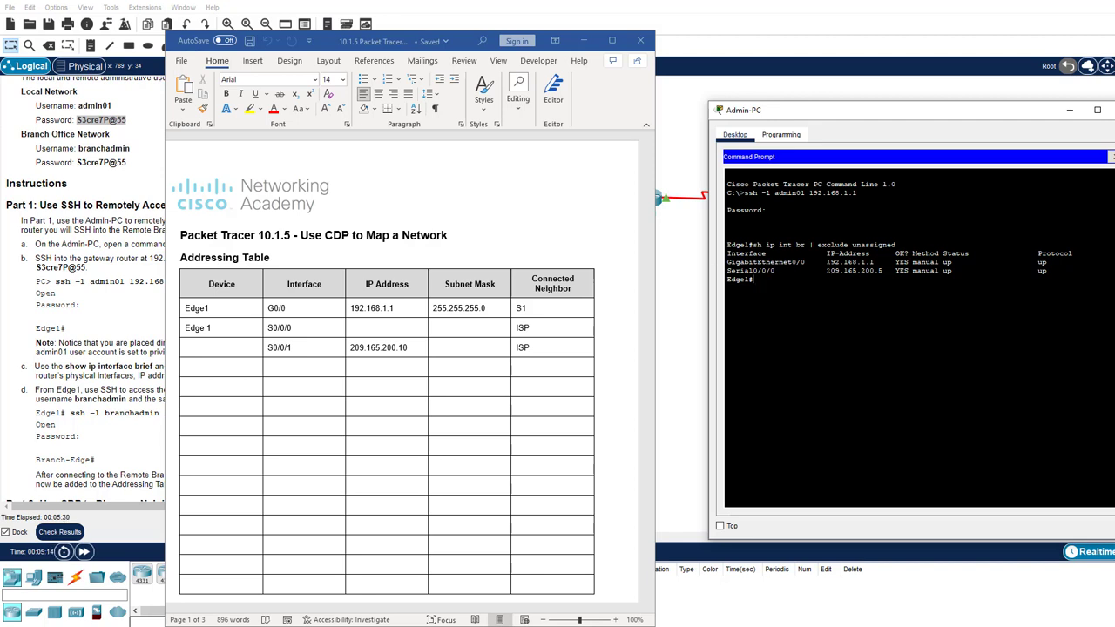
Copy the Serial0/0/0 address 209.165.200.5 from the Edge1 output into the IP Address cell of the S0/0/0 row
{"action": "left_click_drag", "start_coordinate": [826, 270], "coordinate": [882, 271]}
{"action": "right_click", "coordinate": [882, 271]}
{"action": "left_click", "coordinate": [881, 286]}
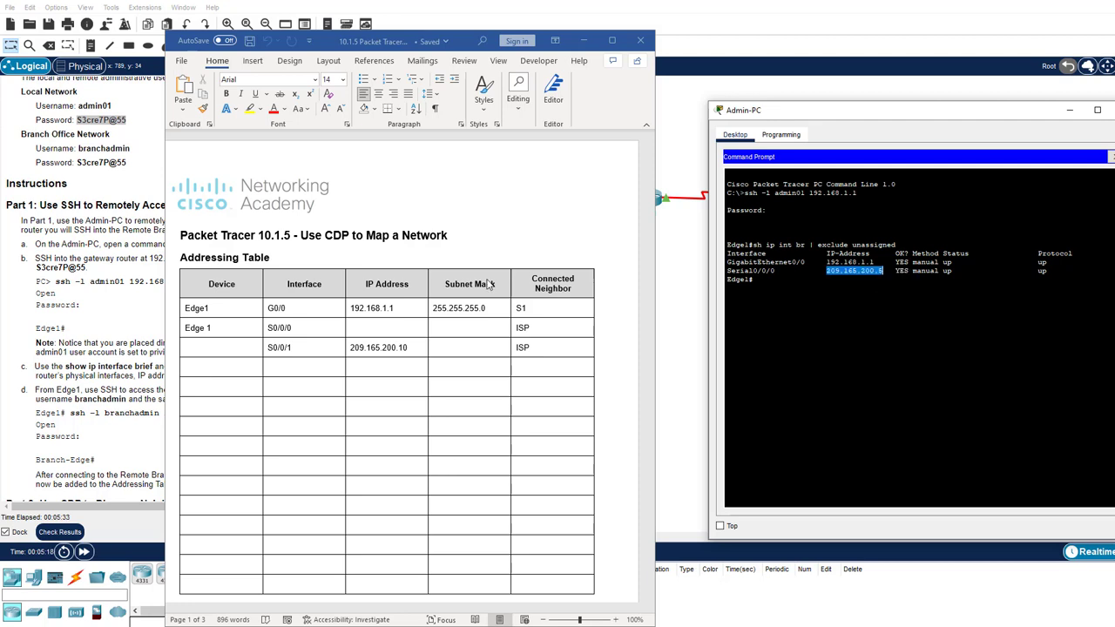
{"action": "left_click", "coordinate": [390, 332]}
{"action": "key", "text": "ctrl+v"}
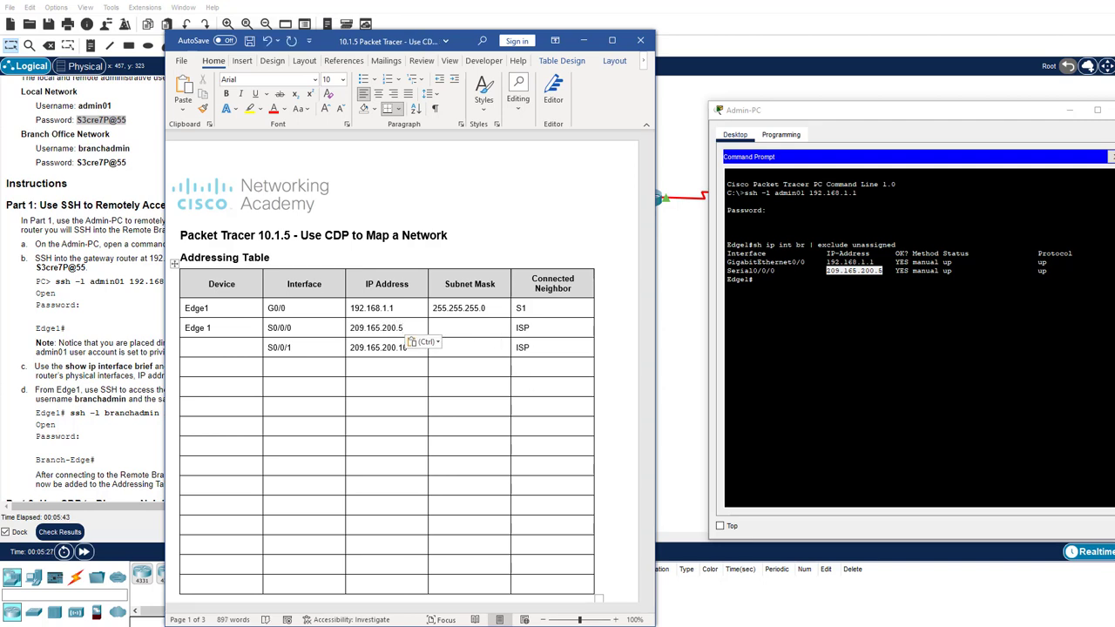
Run show run | section interface on Edge1 to list the interface subnet masks
{"action": "left_click", "coordinate": [773, 285]}
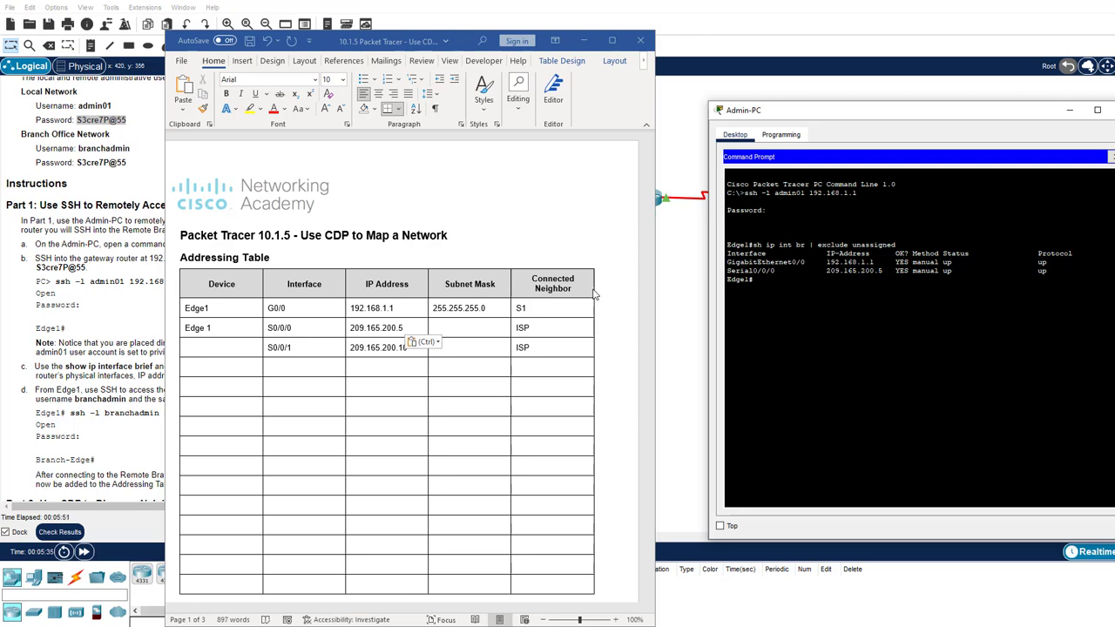
{"action": "type", "text": "show c"}
{"action": "type", "text": "n | section interface"}
{"action": "key", "text": "Return"}
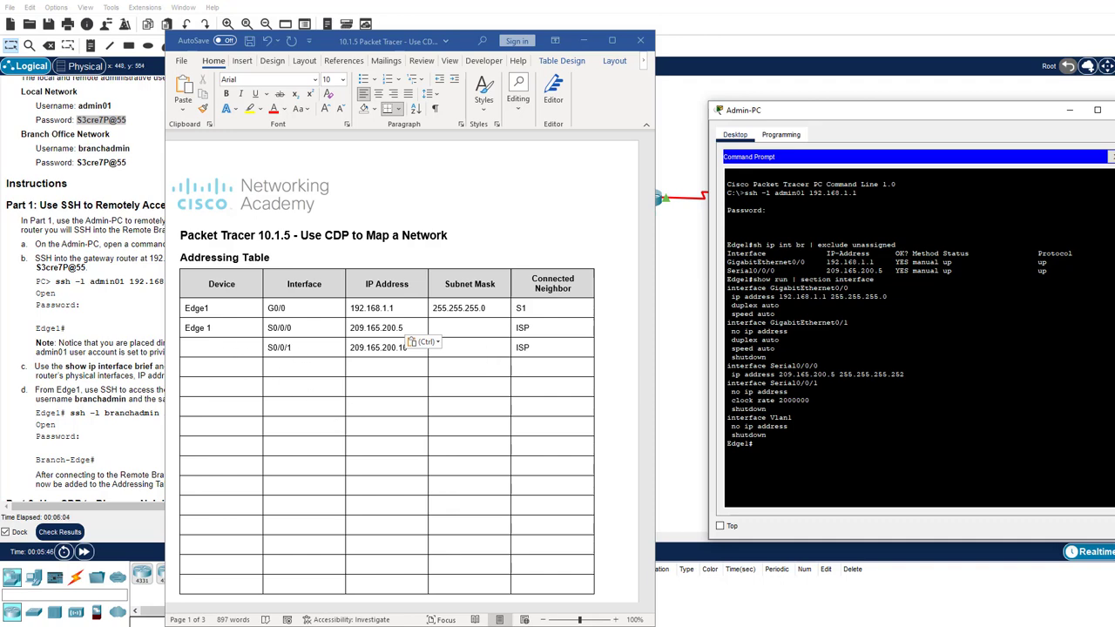
Copy the Serial0/0/0 mask 255.255.255.252 into the Subnet Mask cell of the S0/0/0 row
{"action": "left_click_drag", "start_coordinate": [838, 375], "coordinate": [904, 375]}
{"action": "right_click", "coordinate": [878, 376]}
{"action": "left_click", "coordinate": [461, 328]}
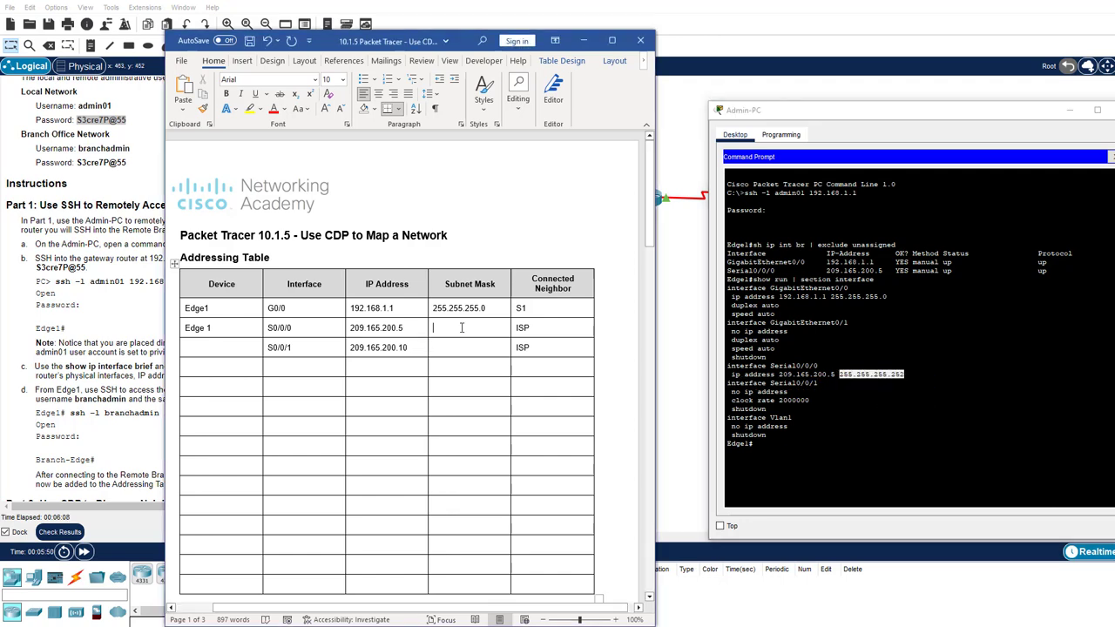
{"action": "key", "text": "ctrl+v"}
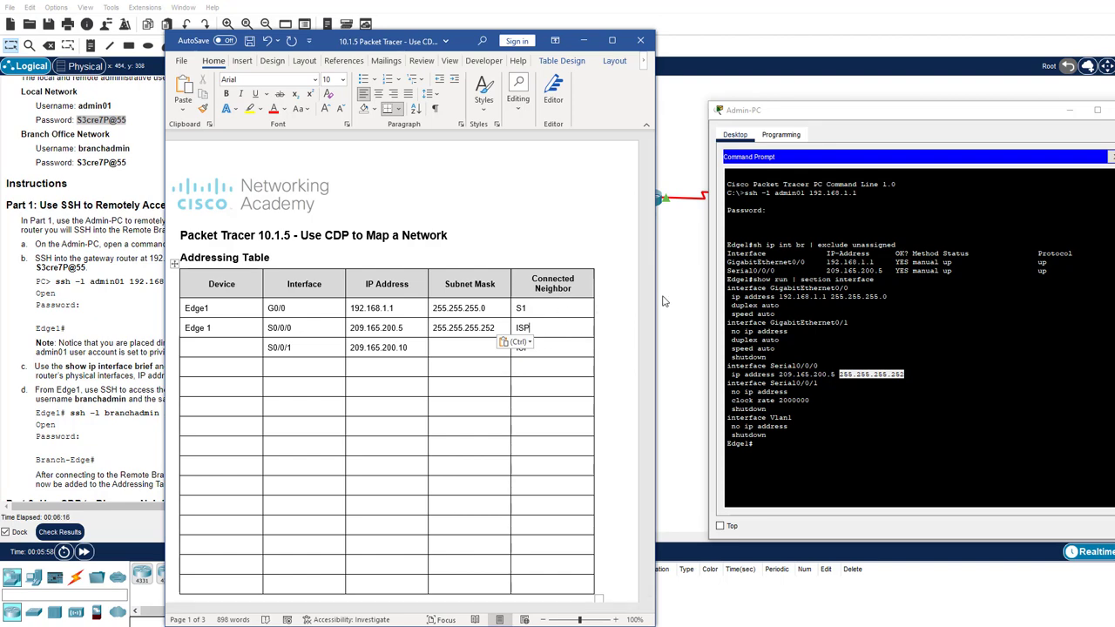
Move the Word document clear of the topology and copy the Remote Branch Office address 209.165.200.10 from instruction d
{"action": "left_click", "coordinate": [684, 264]}
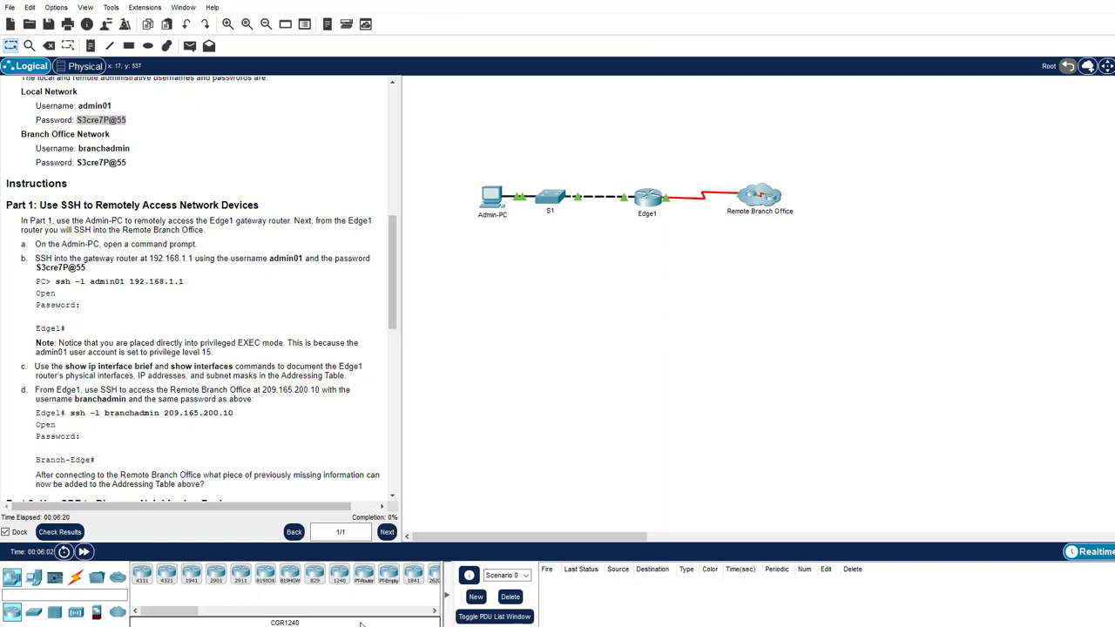
{"action": "key", "text": "alt+Tab"}
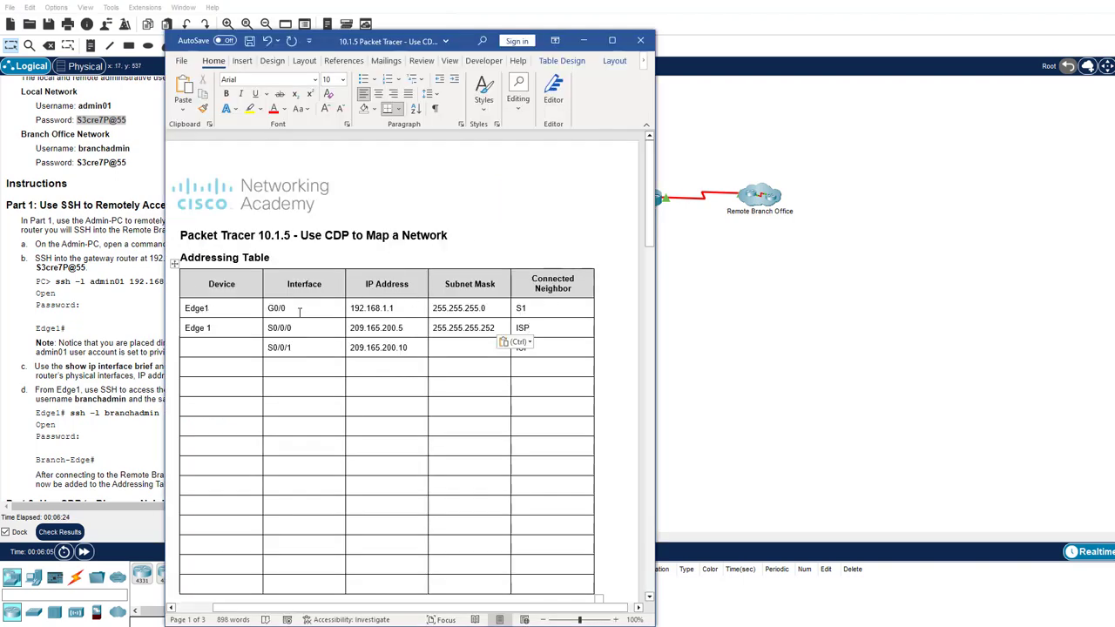
{"action": "left_click_drag", "start_coordinate": [465, 41], "coordinate": [297, 33]}
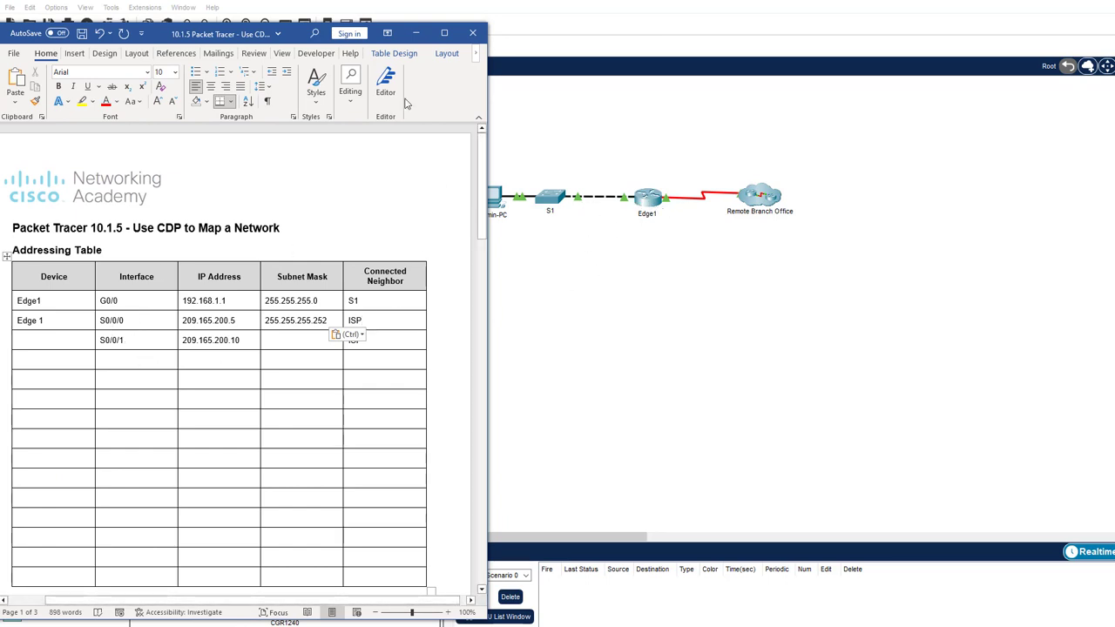
{"action": "scroll", "coordinate": [124, 391], "scroll_direction": "down", "scroll_amount": 15}
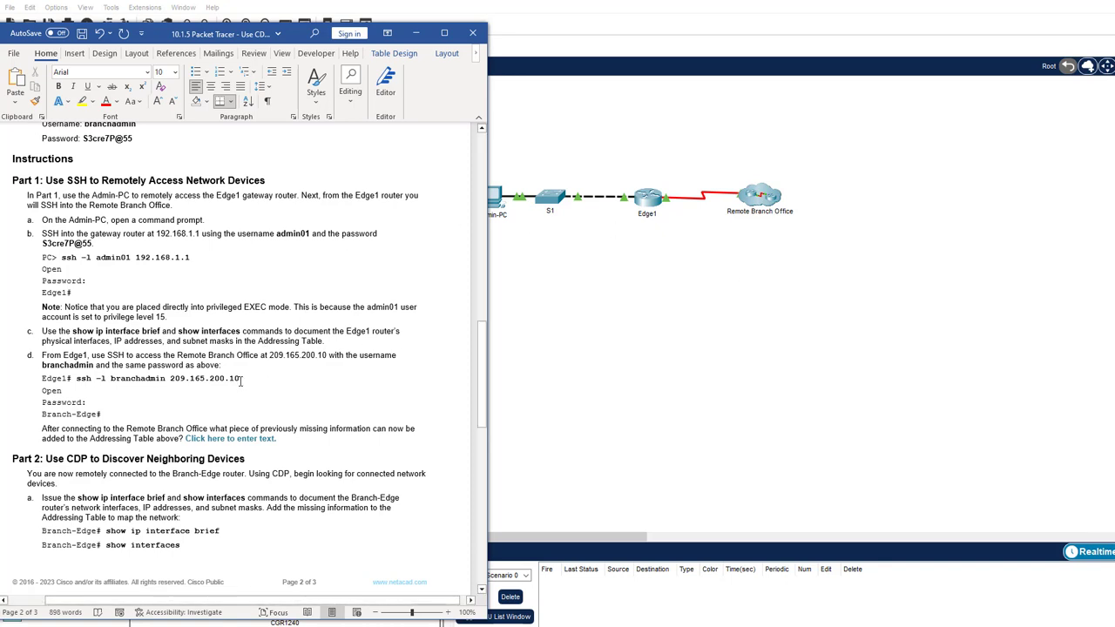
{"action": "left_click_drag", "start_coordinate": [240, 380], "coordinate": [171, 381]}
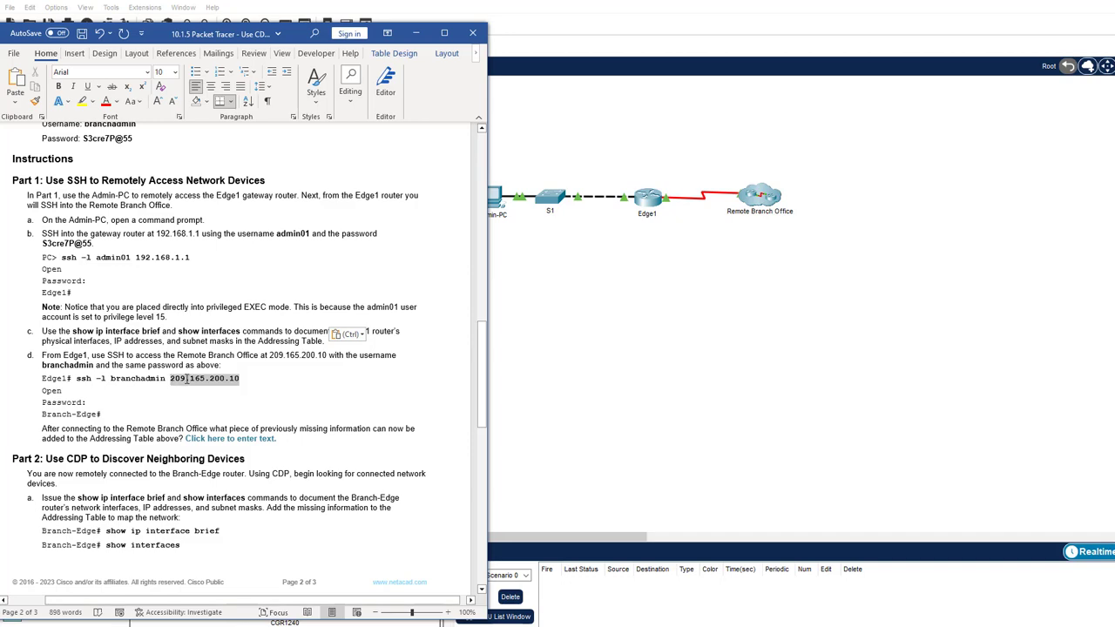
From Edge1, open an SSH session with ssh -l branchadmin 209.165.200.10 and enter the Branch Office password
{"action": "left_click", "coordinate": [717, 343]}
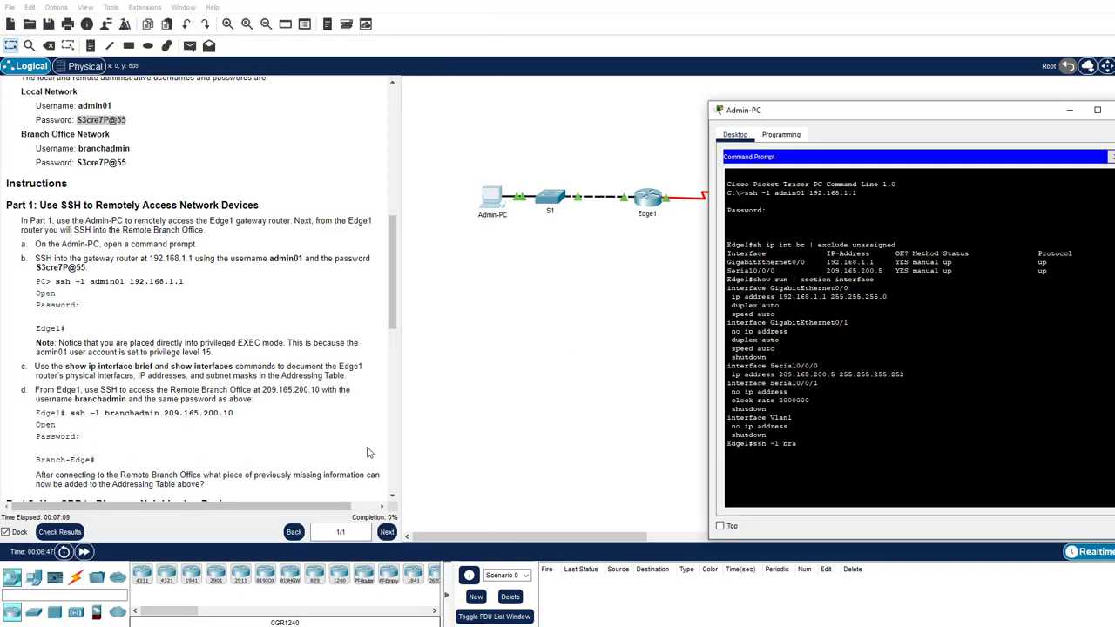
{"action": "type", "text": "branchadmin 209.165.200.10"}
{"action": "right_click", "coordinate": [788, 461]}
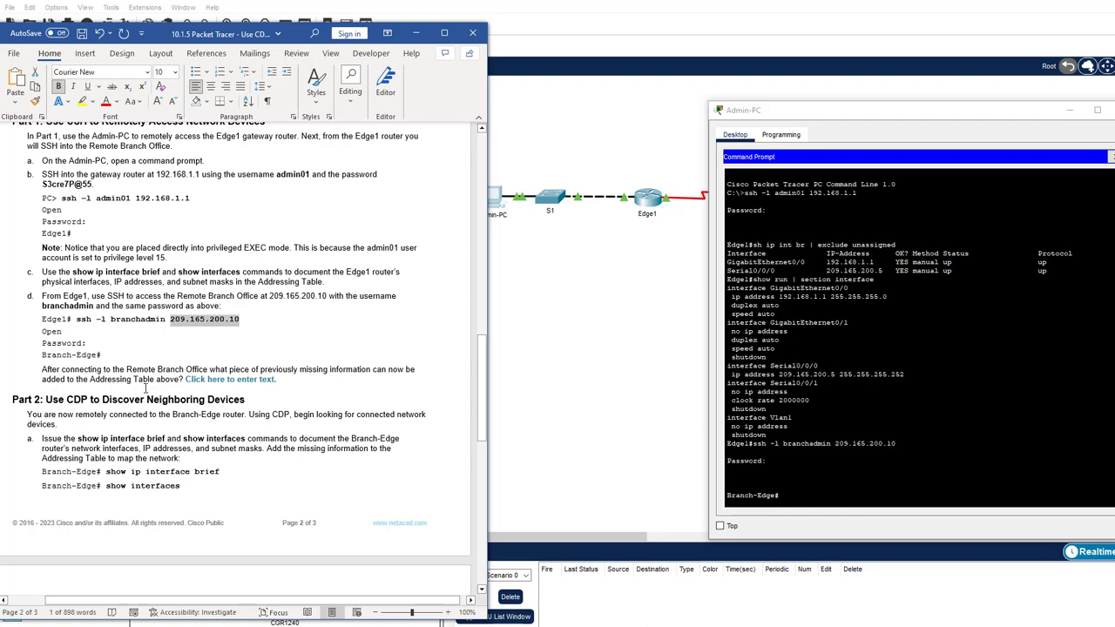
Answer the Word document's question about the previously missing Addressing Table information with "Hostname"
{"action": "scroll", "coordinate": [146, 389], "scroll_direction": "up", "scroll_amount": 20}
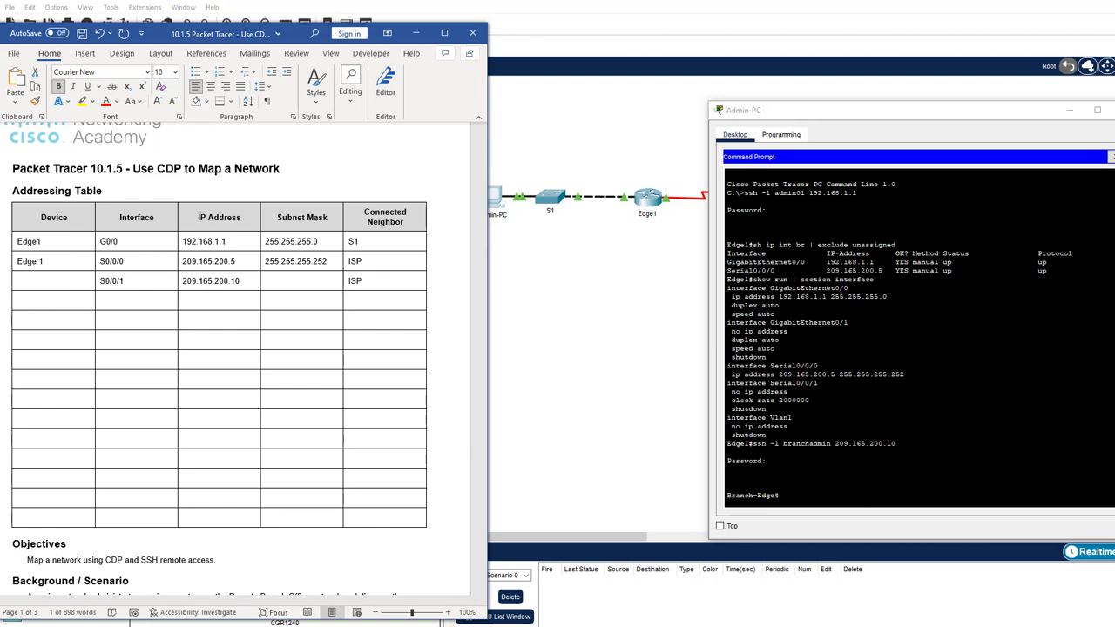
{"action": "scroll", "coordinate": [243, 349], "scroll_direction": "down", "scroll_amount": 10}
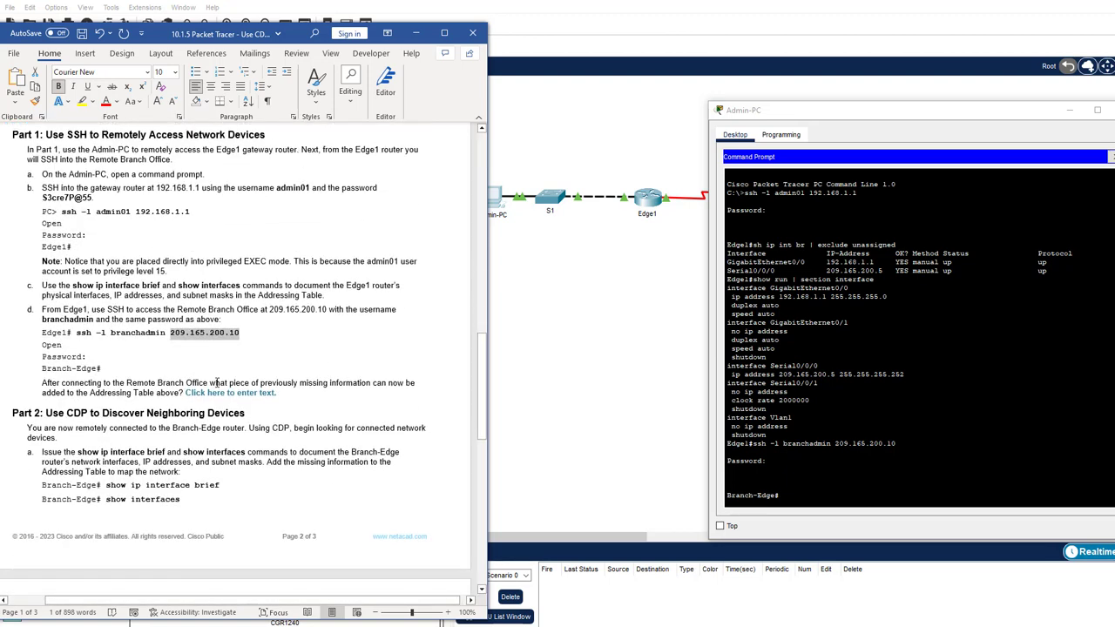
{"action": "left_click", "coordinate": [228, 381]}
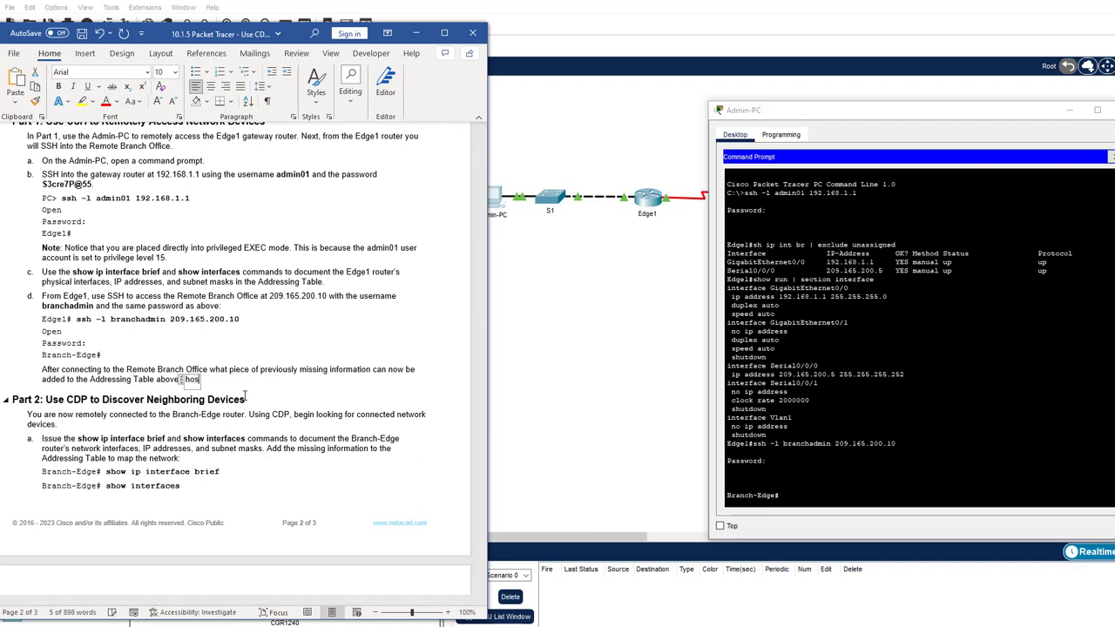
{"action": "type", "text": "Hostname"}
Copy the name Branch-Edge from the router prompt and append it to the Hostname answer in the Word document
{"action": "scroll", "coordinate": [238, 320], "scroll_direction": "up", "scroll_amount": 3}
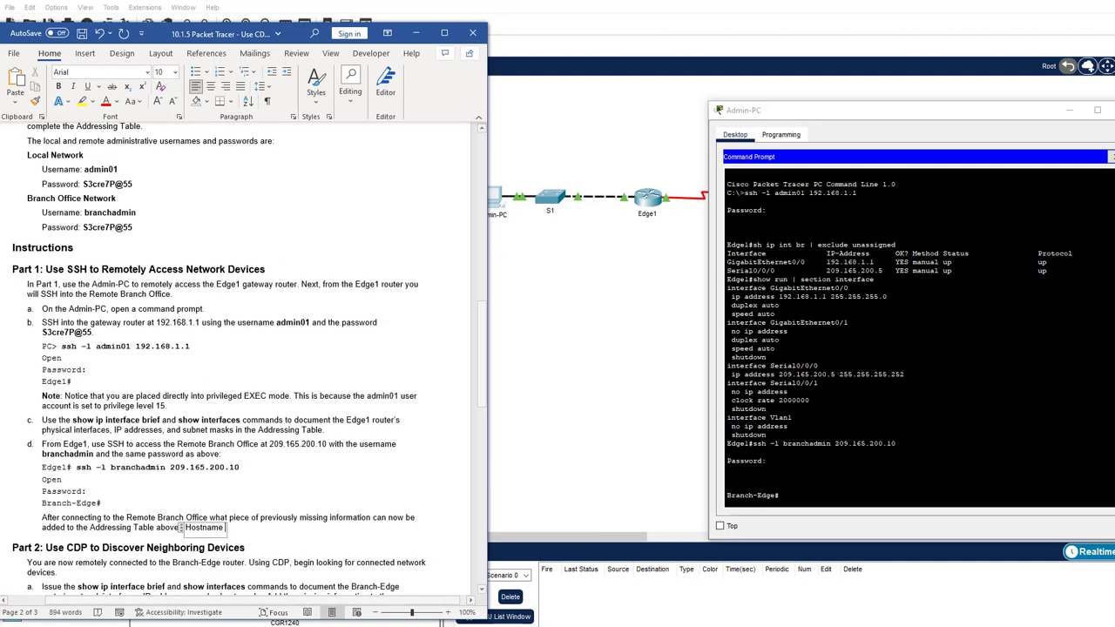
{"action": "double_click", "coordinate": [760, 496]}
{"action": "right_click", "coordinate": [760, 495]}
{"action": "left_click", "coordinate": [778, 509]}
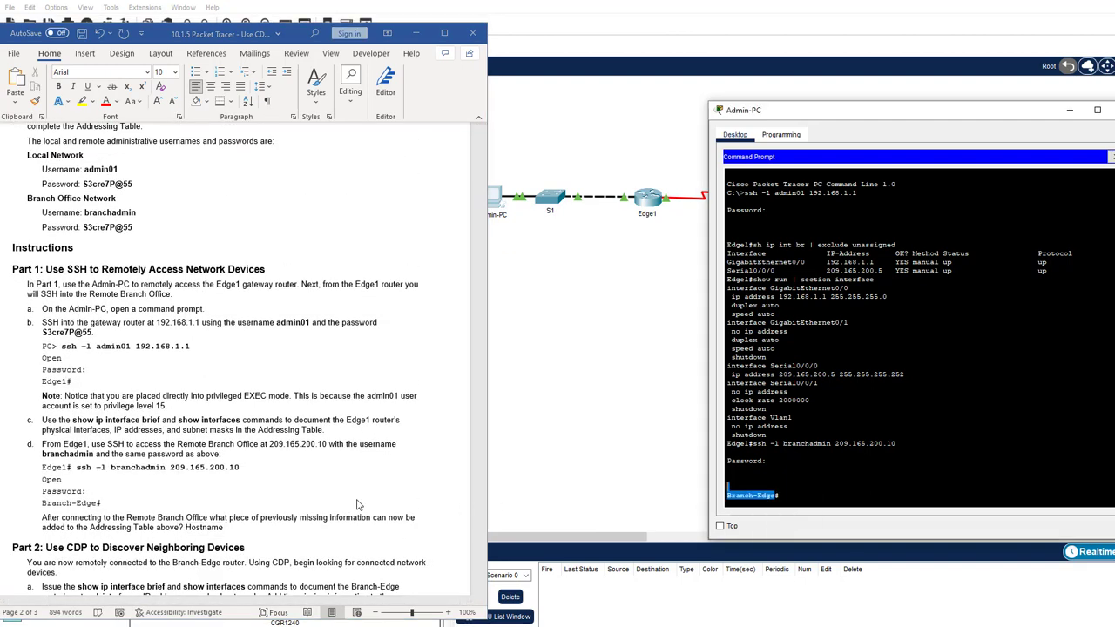
{"action": "left_click", "coordinate": [332, 495]}
{"action": "key", "text": "ctrl+v"}
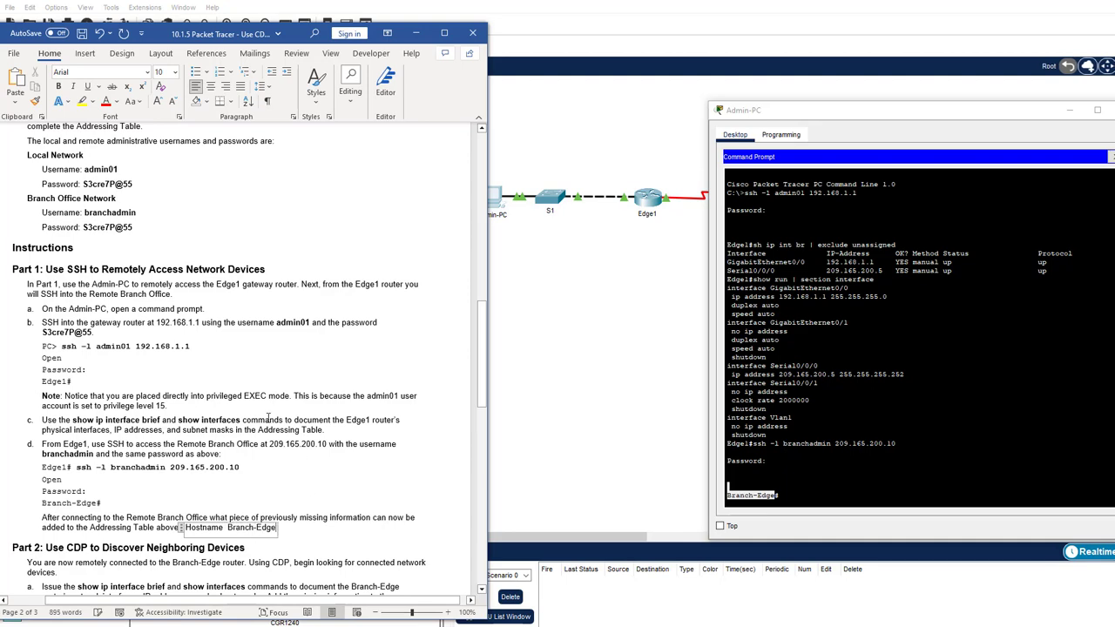
{"action": "scroll", "coordinate": [247, 351], "scroll_direction": "up", "scroll_amount": 12}
{"action": "scroll", "coordinate": [246, 352], "scroll_direction": "up", "scroll_amount": 3}
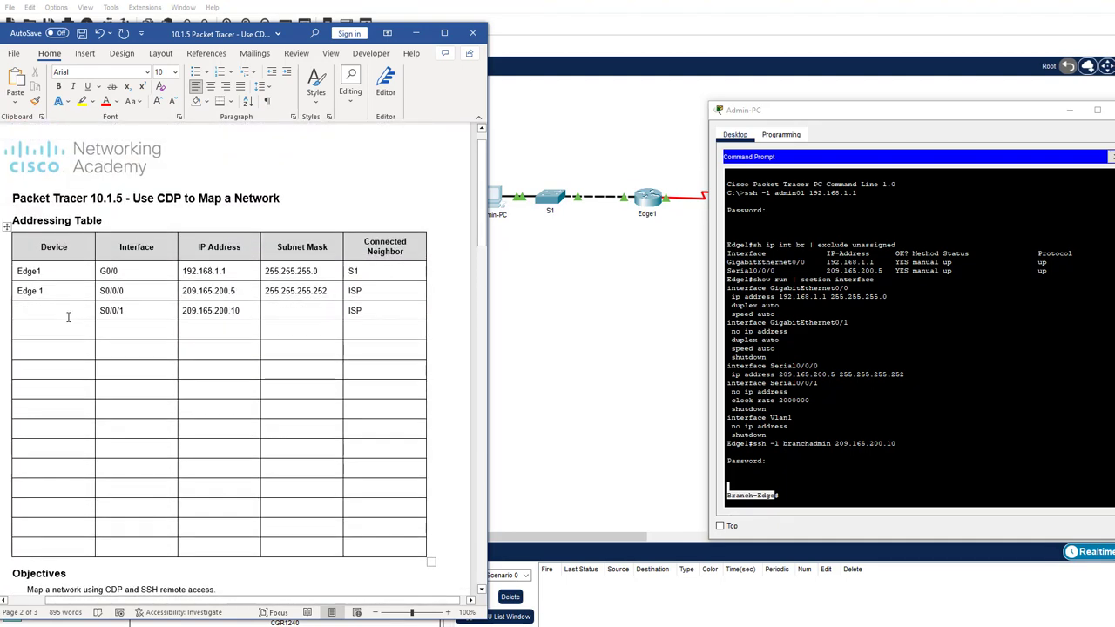
Paste the hostname Branch-Edge into the Device cell of the S0/0/1 row and remove the extra line break
{"action": "left_click", "coordinate": [66, 313]}
{"action": "key", "text": "ctrl+v"}
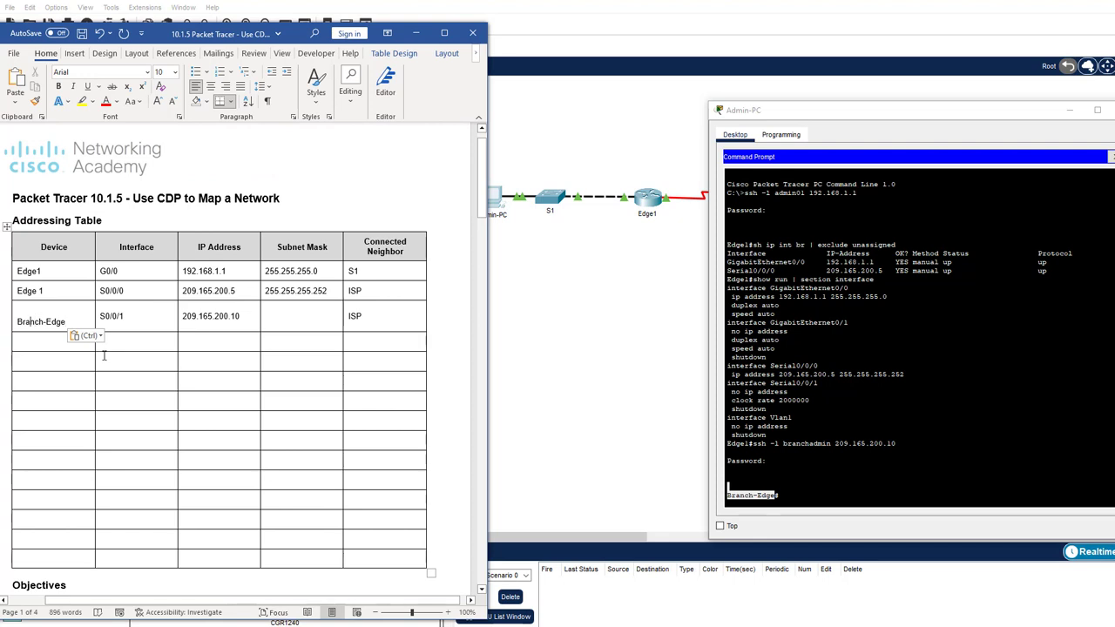
{"action": "key", "text": "BackSpace"}
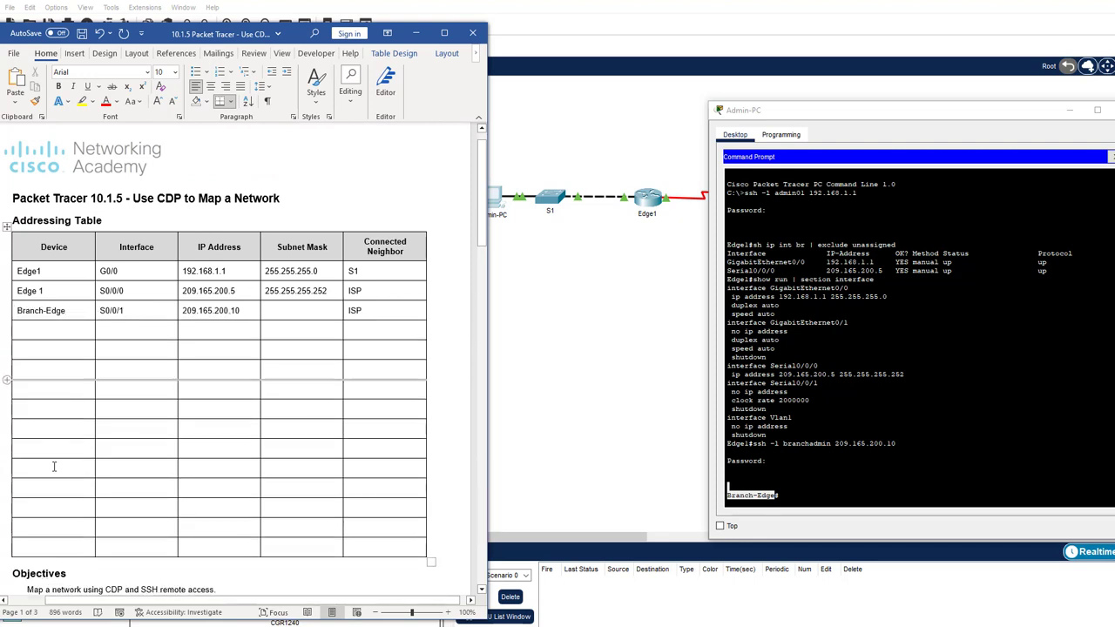
On Branch-Edge, run sh ip int br | exclude unassigned to list the interfaces that have IP addresses
{"action": "left_click", "coordinate": [491, 496]}
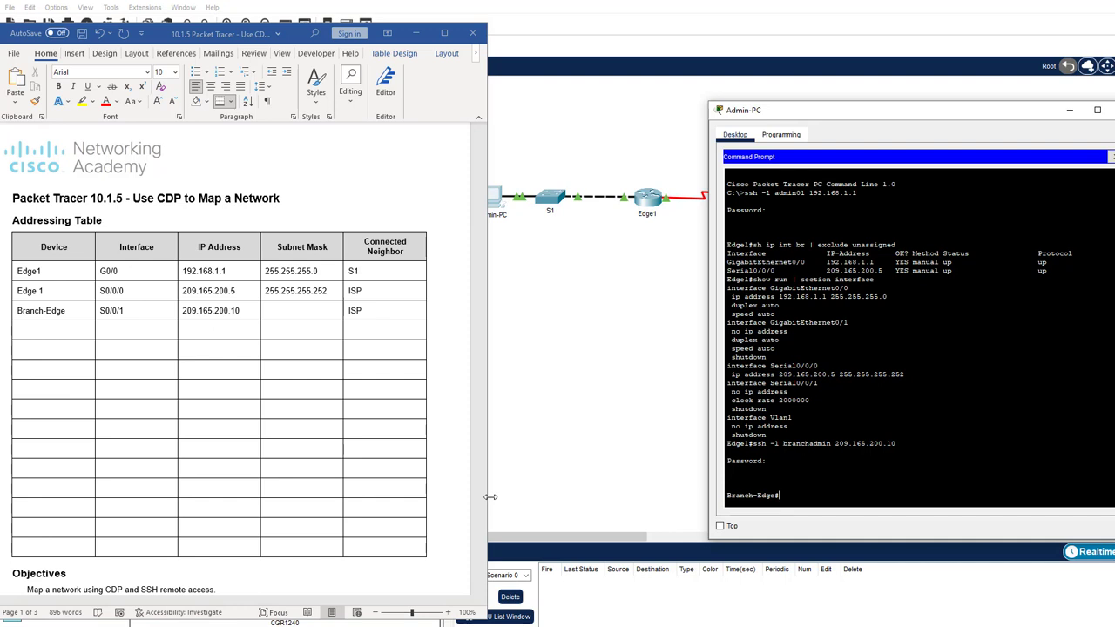
{"action": "key", "text": "Return"}
{"action": "type", "text": "sh ip int br | exclude unas"}
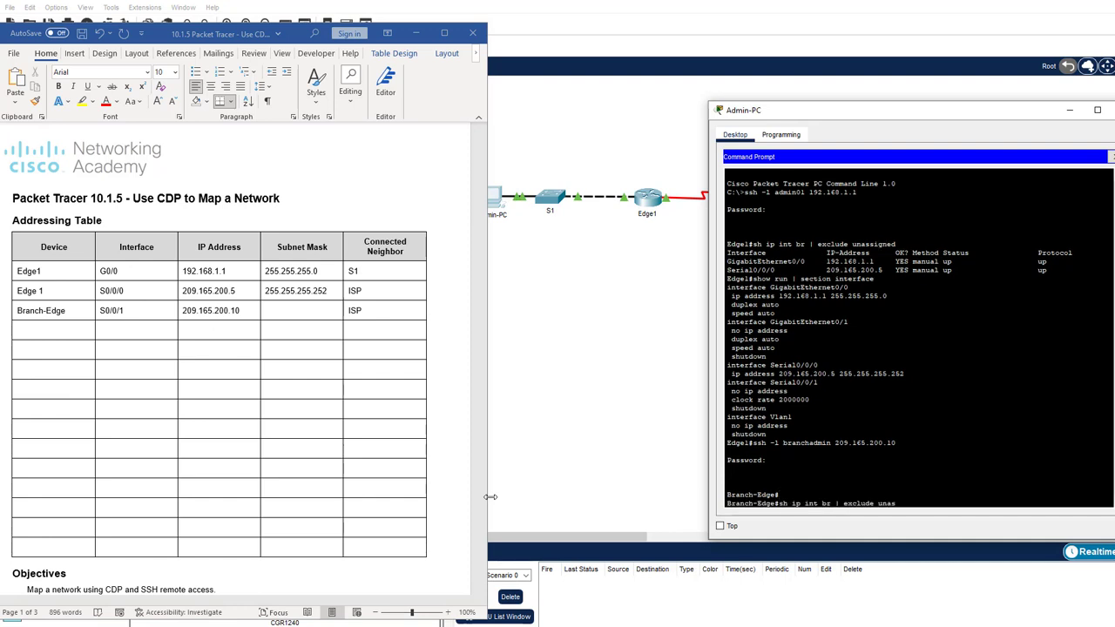
{"action": "type", "text": "signed"}
{"action": "key", "text": "Return"}
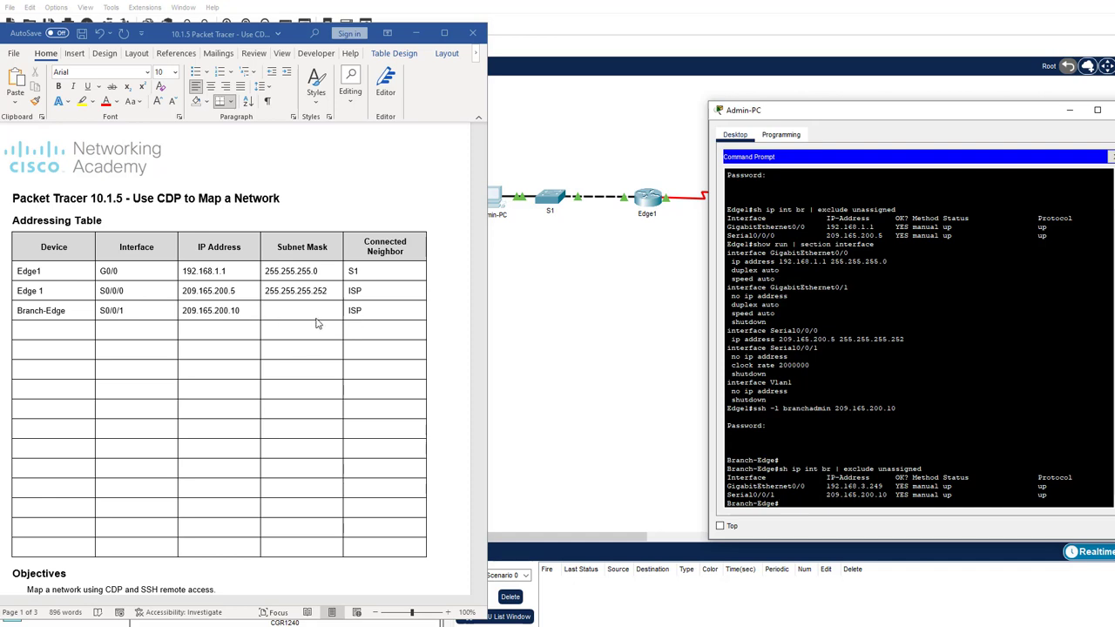
Run show run | section interface on Branch-Edge to display the interface subnet masks
{"action": "left_click", "coordinate": [807, 506]}
{"action": "type", "text": "show run | se"}
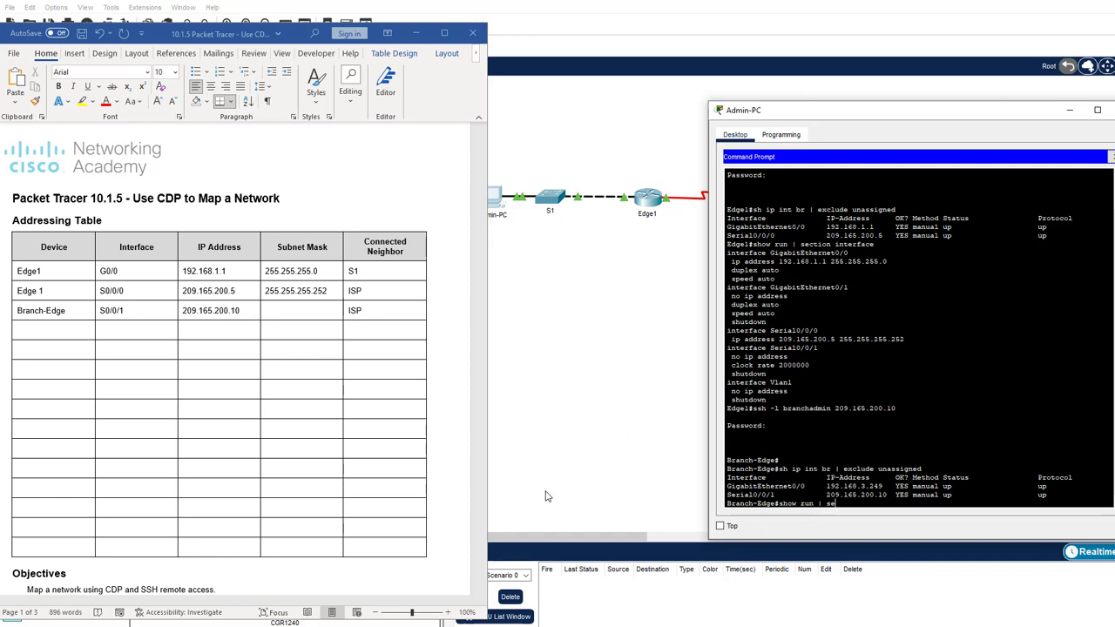
{"action": "type", "text": "ction interface"}
{"action": "key", "text": "Return"}
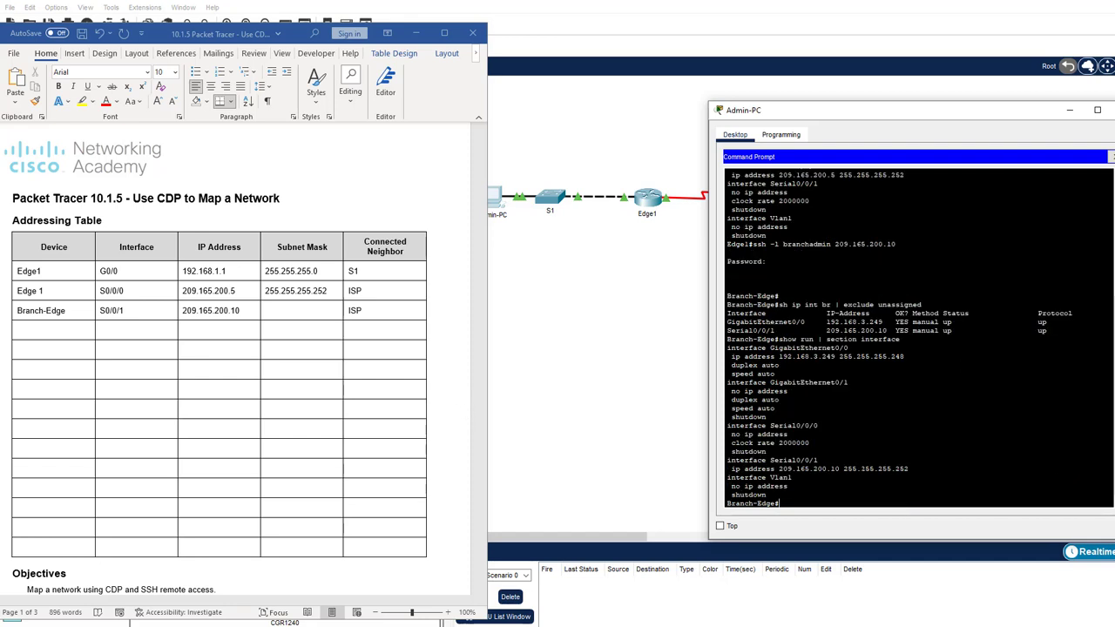
Copy the Serial0/0/1 mask 255.255.255.252 from the terminal into the Subnet Mask cell of the Branch-Edge S0/0/1 row
{"action": "left_click_drag", "start_coordinate": [844, 469], "coordinate": [908, 469]}
{"action": "left_click", "coordinate": [303, 312]}
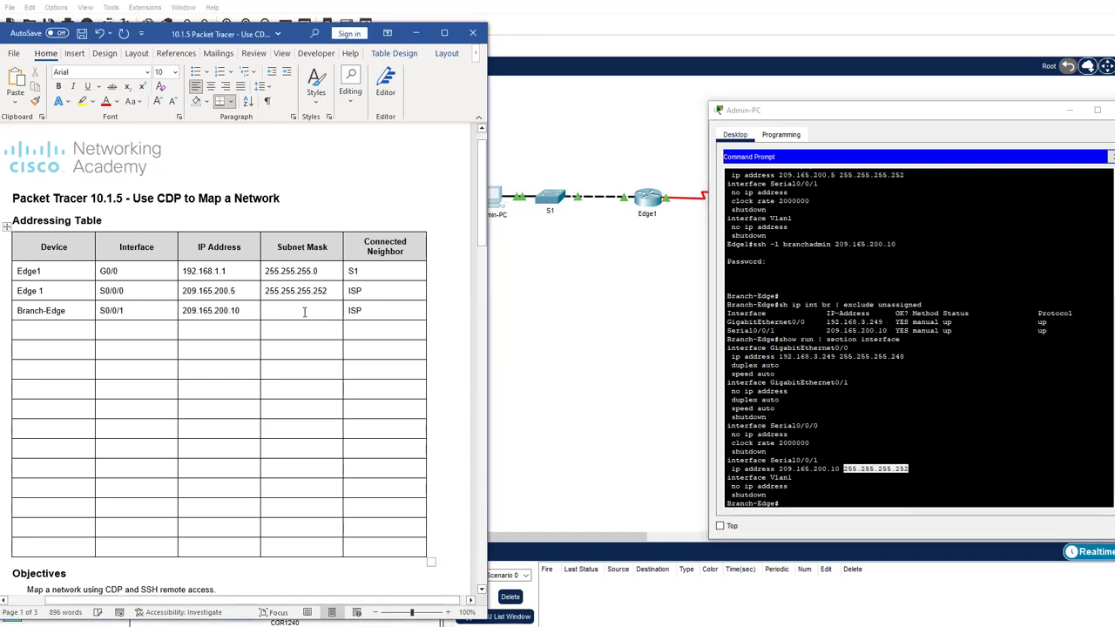
{"action": "key", "text": "ctrl+v"}
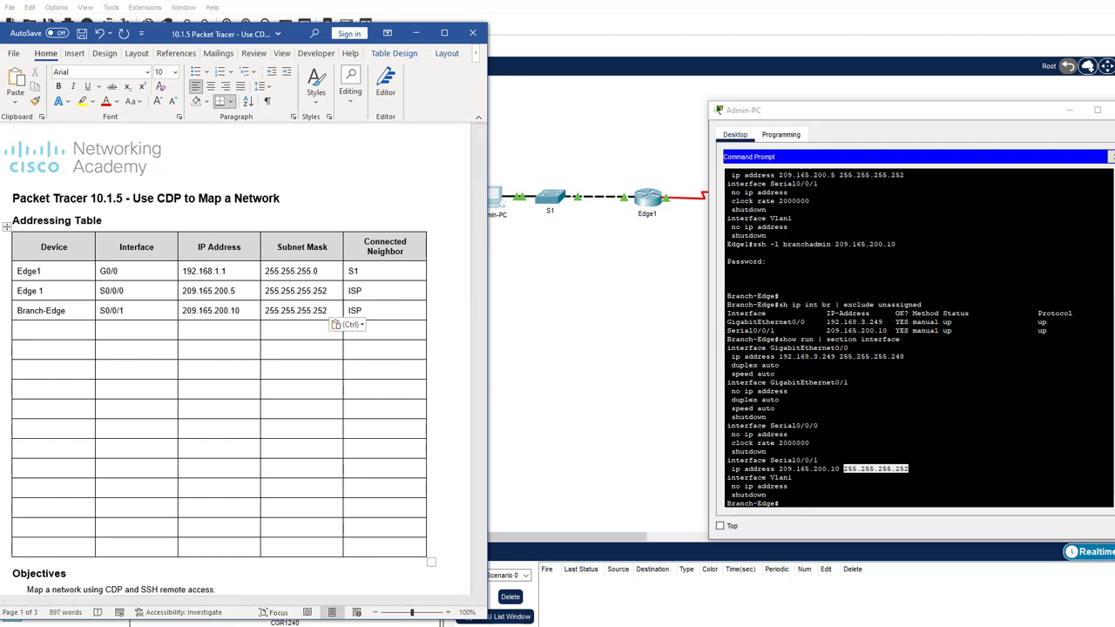
Start another Addressing Table row by copying in the device name Branch-Edge and the interface G0/0 from the rows above
{"action": "double_click", "coordinate": [39, 311]}
{"action": "key", "text": "ctrl+c"}
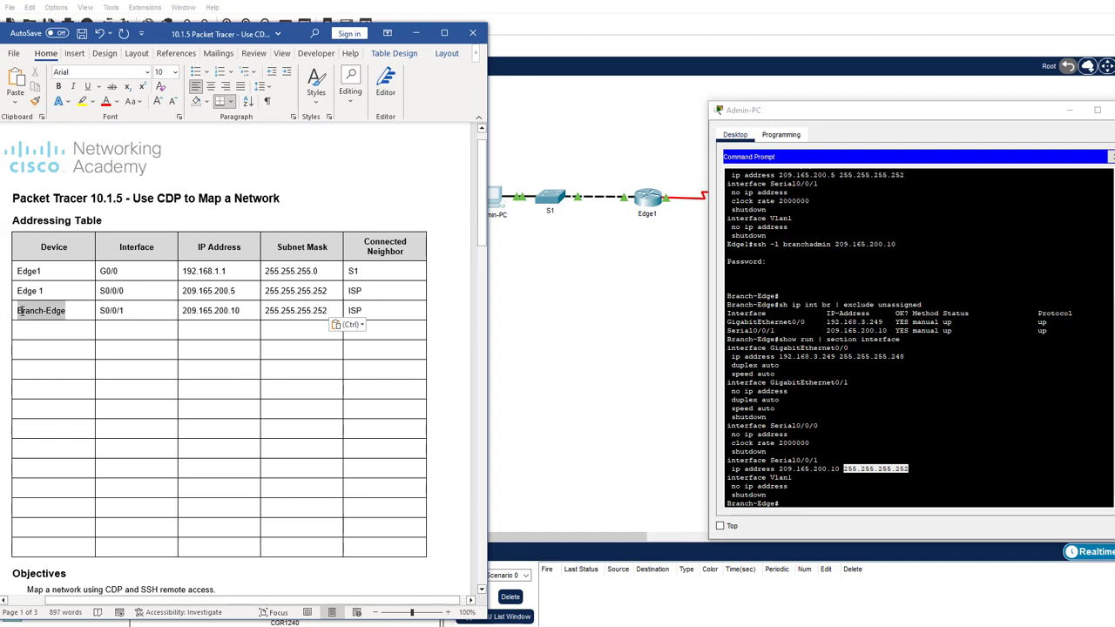
{"action": "left_click", "coordinate": [67, 330]}
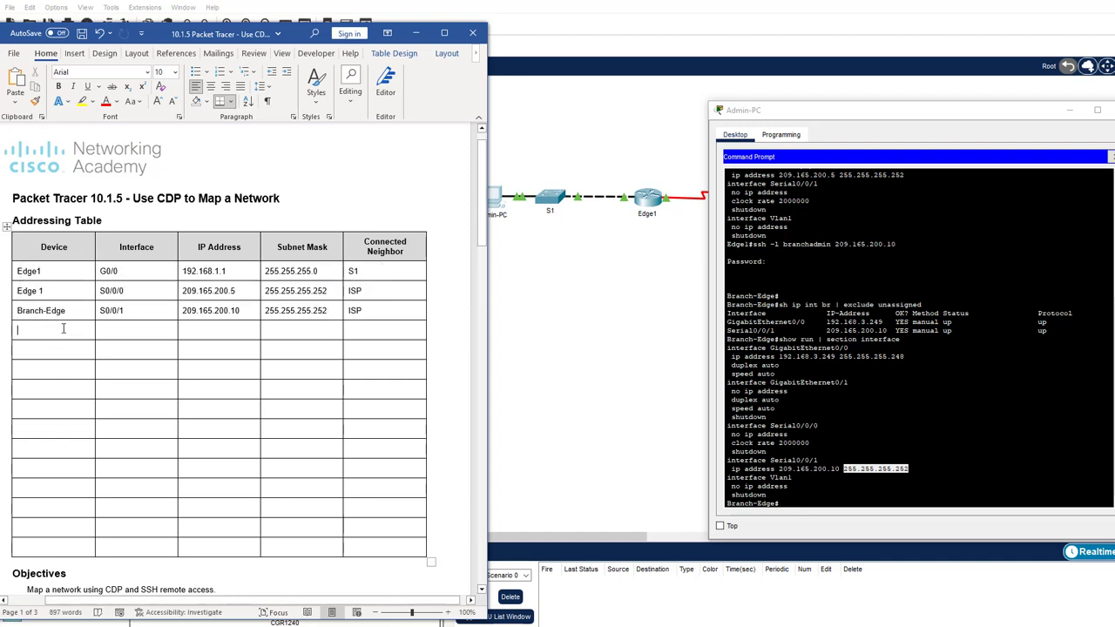
{"action": "key", "text": "ctrl+v"}
{"action": "double_click", "coordinate": [109, 271]}
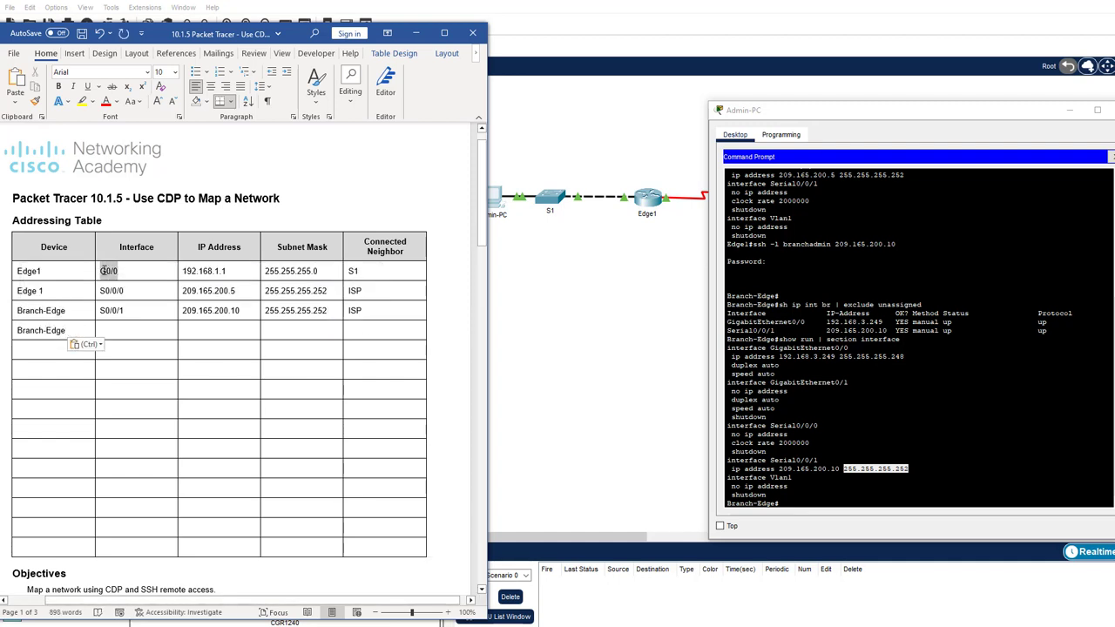
{"action": "key", "text": "ctrl+c"}
{"action": "left_click", "coordinate": [150, 333]}
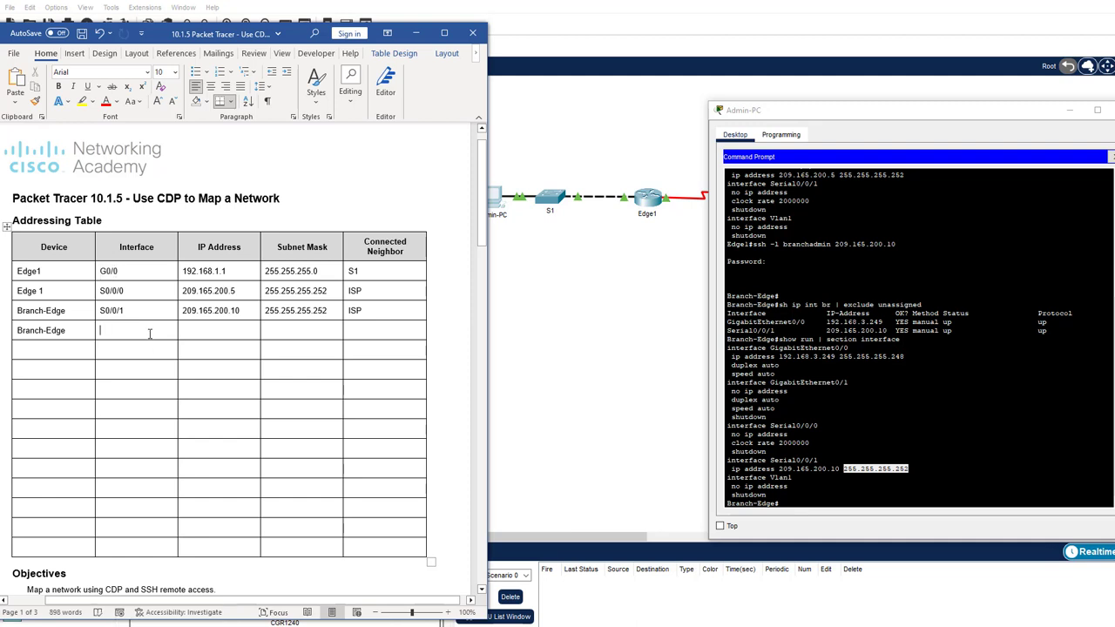
{"action": "key", "text": "ctrl+v"}
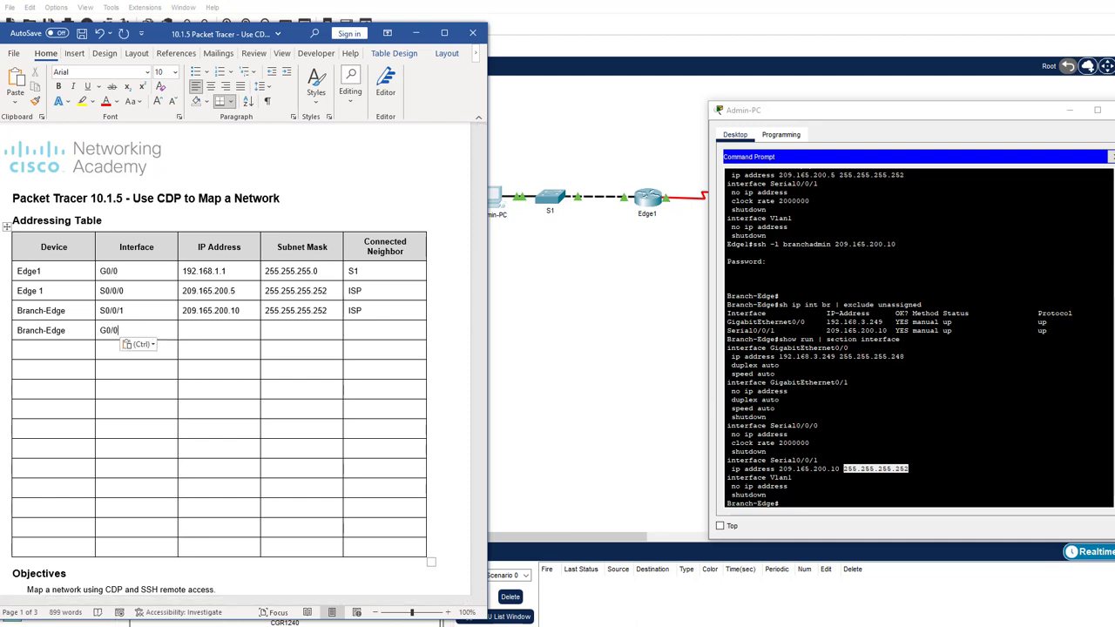
Copy the GigabitEthernet0/0 address 192.168.3.249 and mask 255.255.255.248 from the terminal into the Branch-Edge G0/0 row
{"action": "left_click_drag", "start_coordinate": [827, 322], "coordinate": [882, 322]}
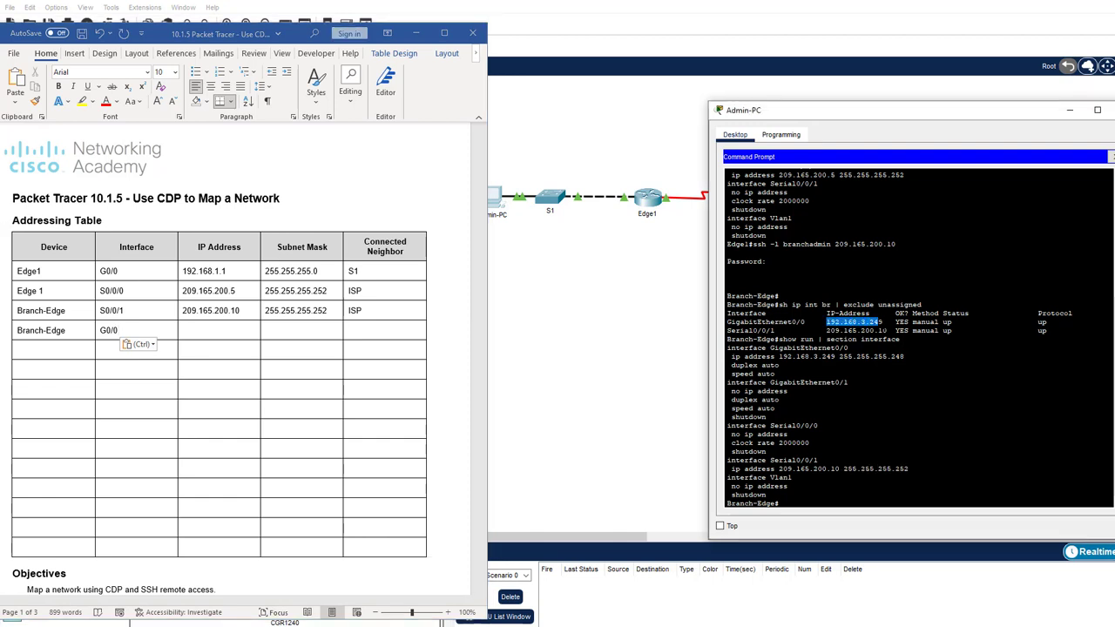
{"action": "left_click", "coordinate": [223, 328]}
{"action": "key", "text": "ctrl+v"}
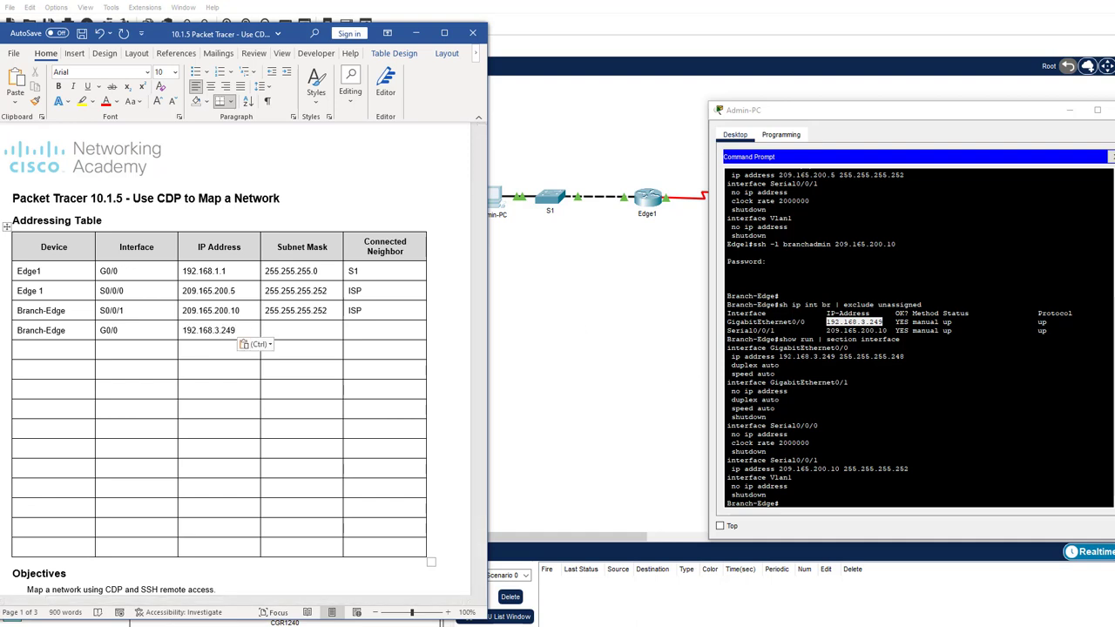
{"action": "left_click_drag", "start_coordinate": [839, 357], "coordinate": [904, 356]}
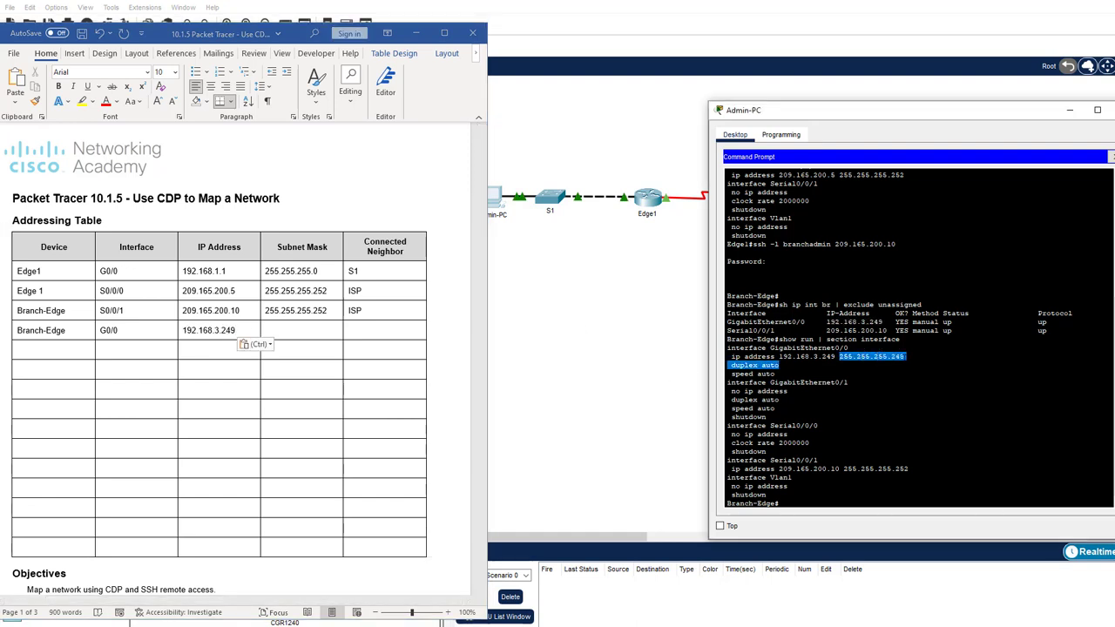
{"action": "right_click", "coordinate": [892, 358]}
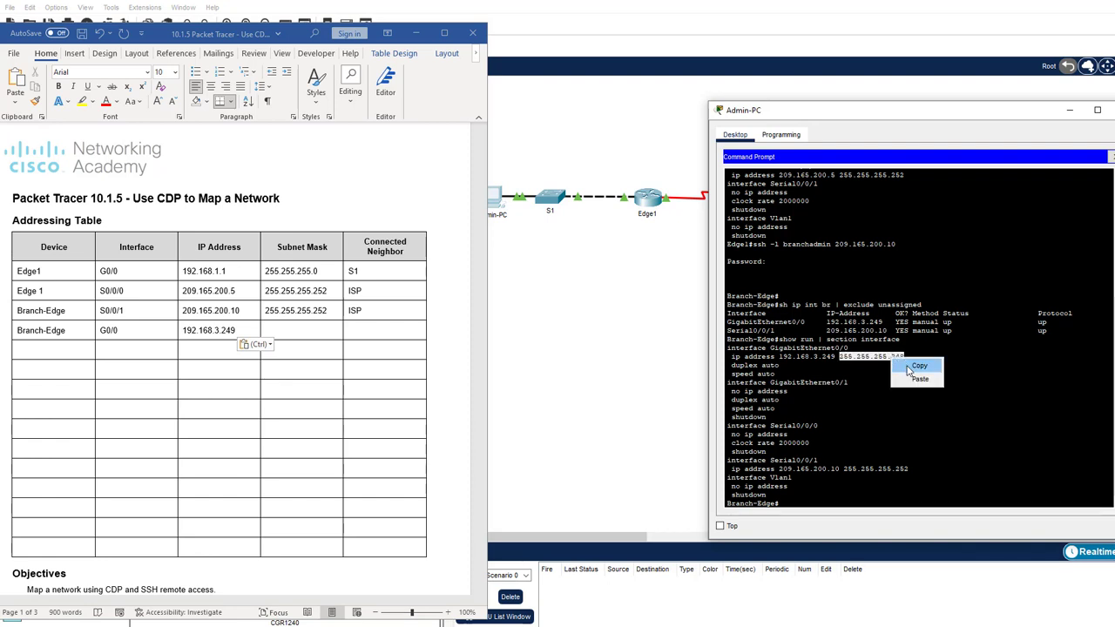
{"action": "left_click", "coordinate": [918, 366]}
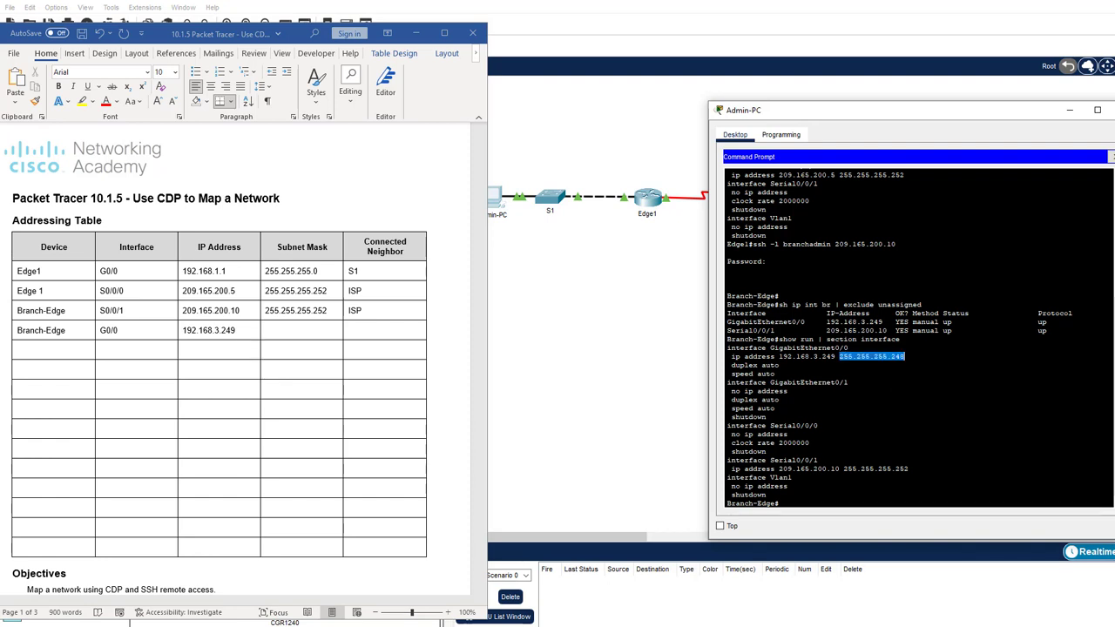
{"action": "left_click", "coordinate": [316, 326]}
{"action": "key", "text": "ctrl+v"}
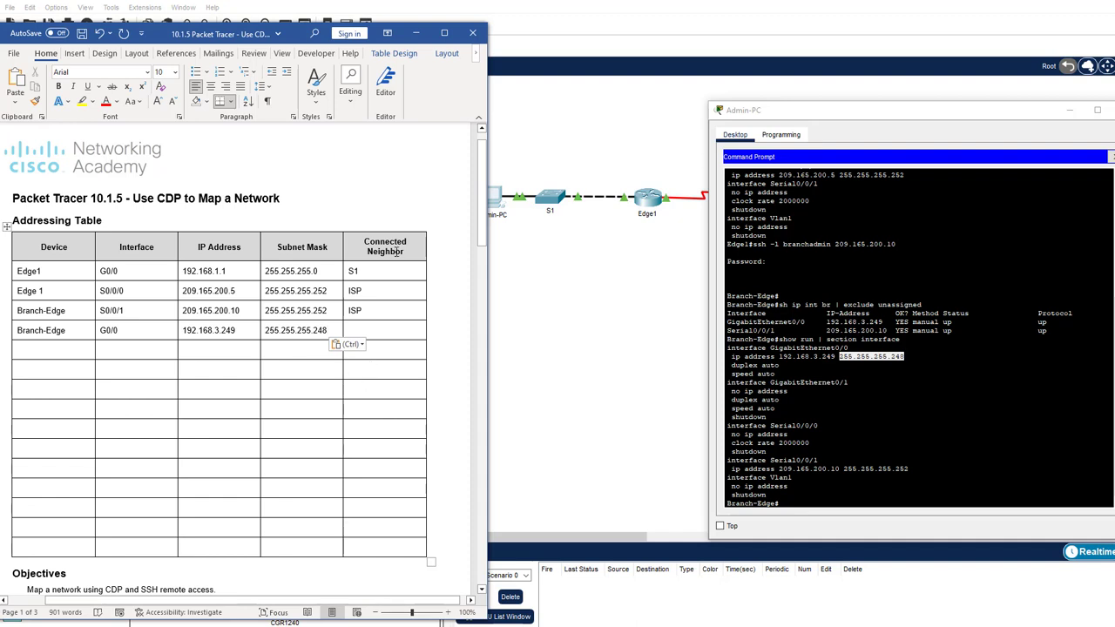
Read Part 2 of the instructions up to step b and run show cdp on Branch-Edge to check the CDP status
{"action": "scroll", "coordinate": [245, 398], "scroll_direction": "down", "scroll_amount": 15}
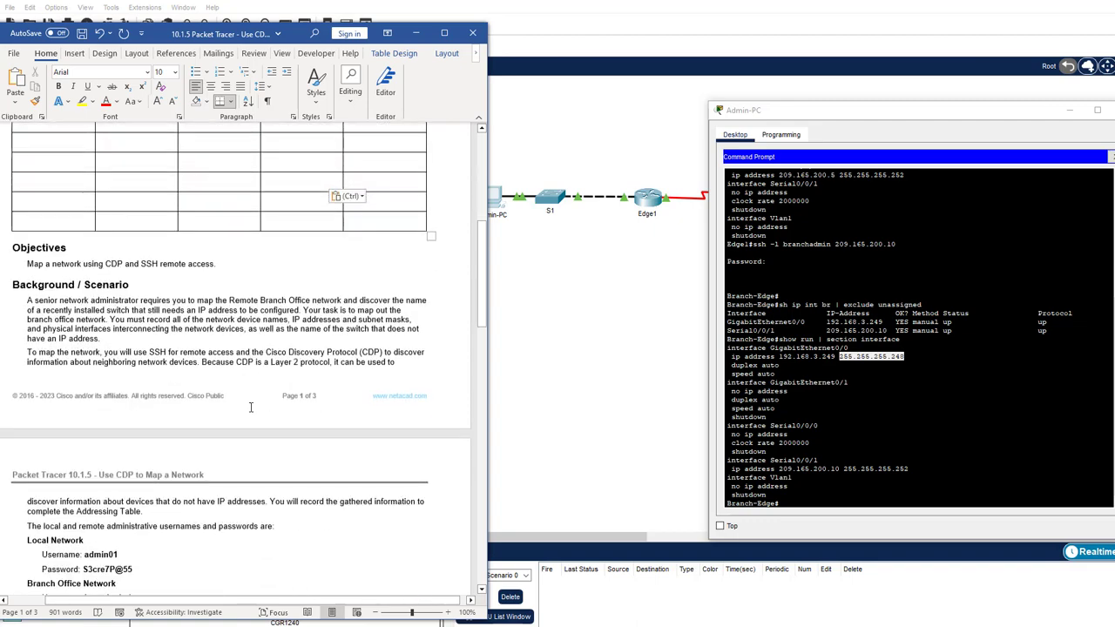
{"action": "scroll", "coordinate": [245, 398], "scroll_direction": "down", "scroll_amount": 5}
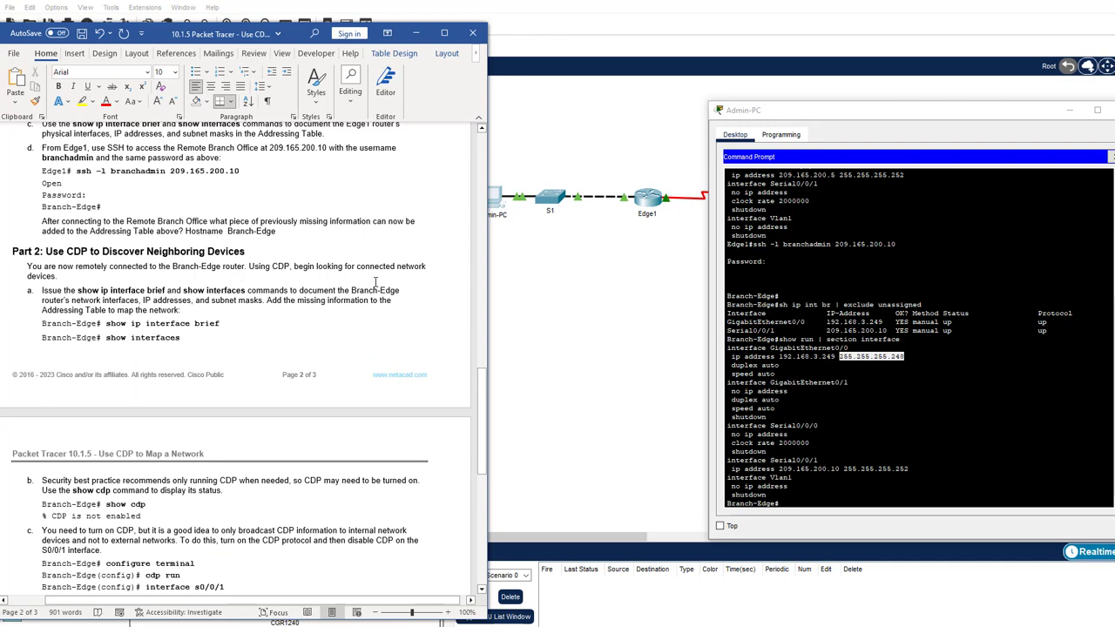
{"action": "scroll", "coordinate": [146, 275], "scroll_direction": "down", "scroll_amount": 2}
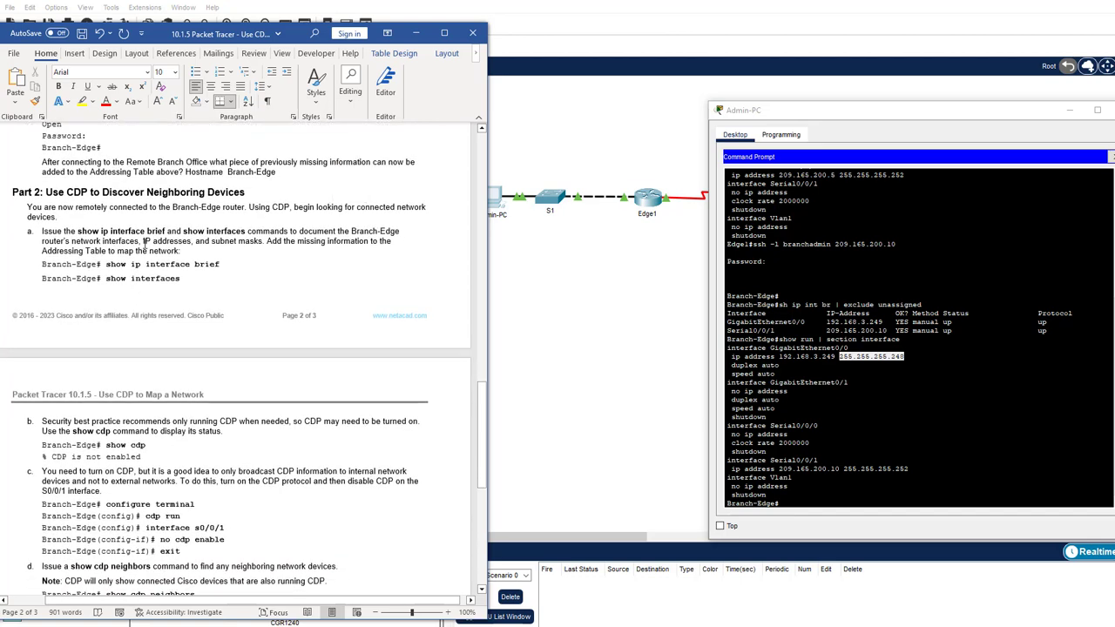
{"action": "scroll", "coordinate": [139, 244], "scroll_direction": "down", "scroll_amount": 8}
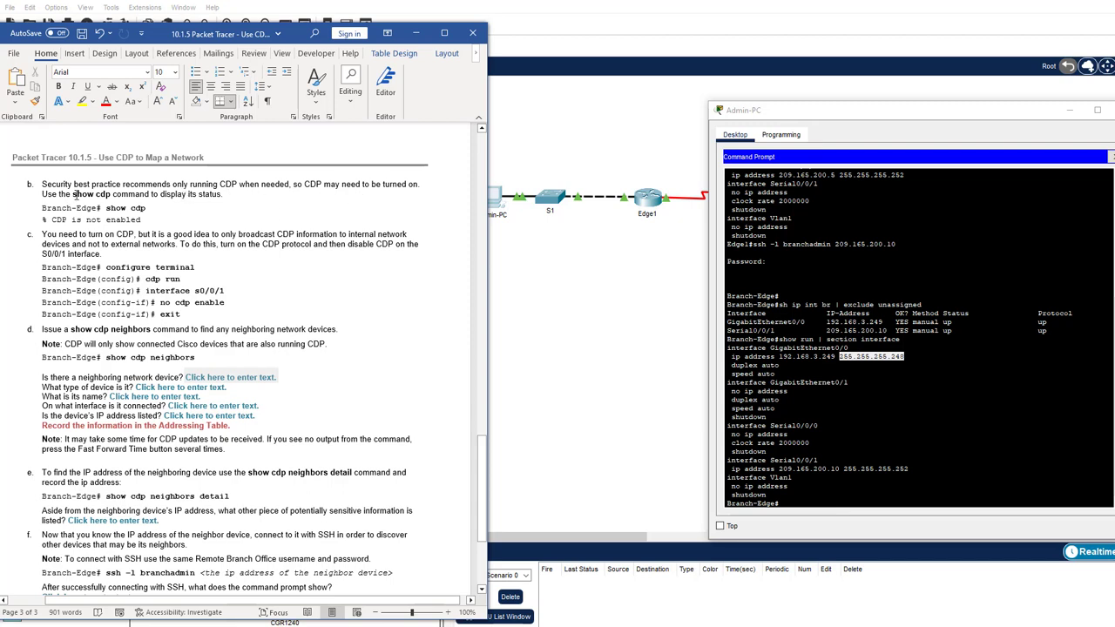
{"action": "left_click", "coordinate": [885, 499]}
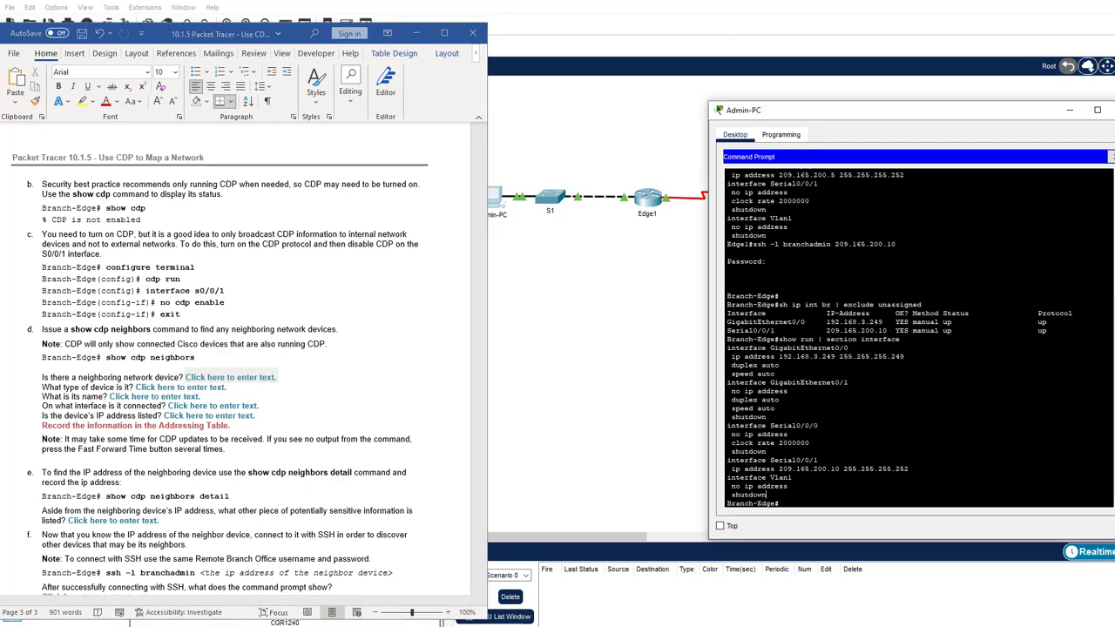
{"action": "key", "text": "Return"}
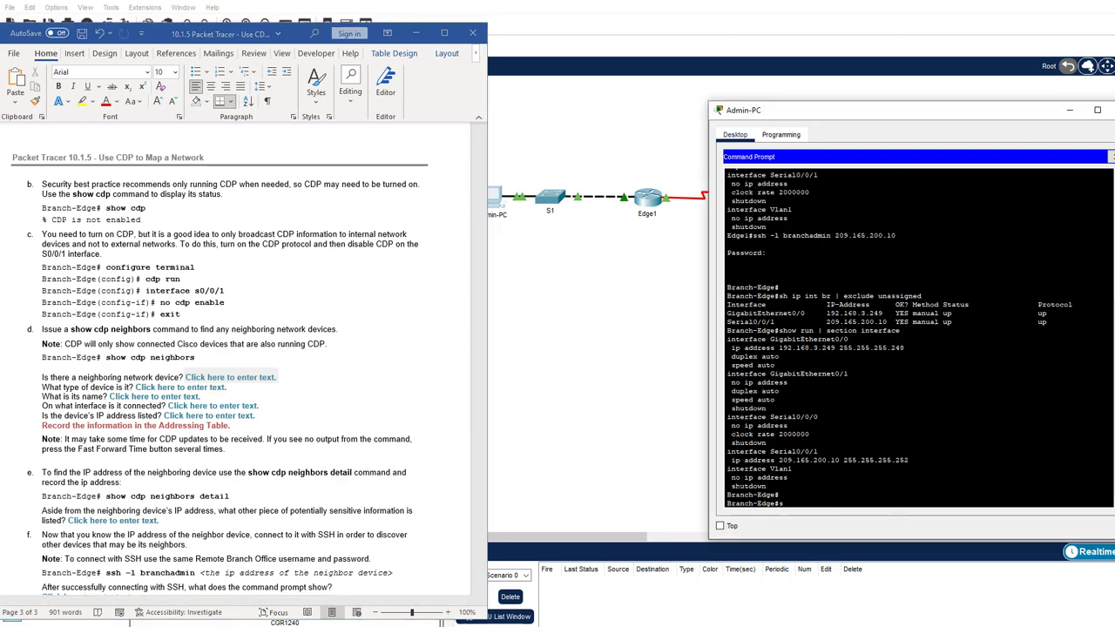
{"action": "type", "text": "show cdp"}
{"action": "key", "text": "Return"}
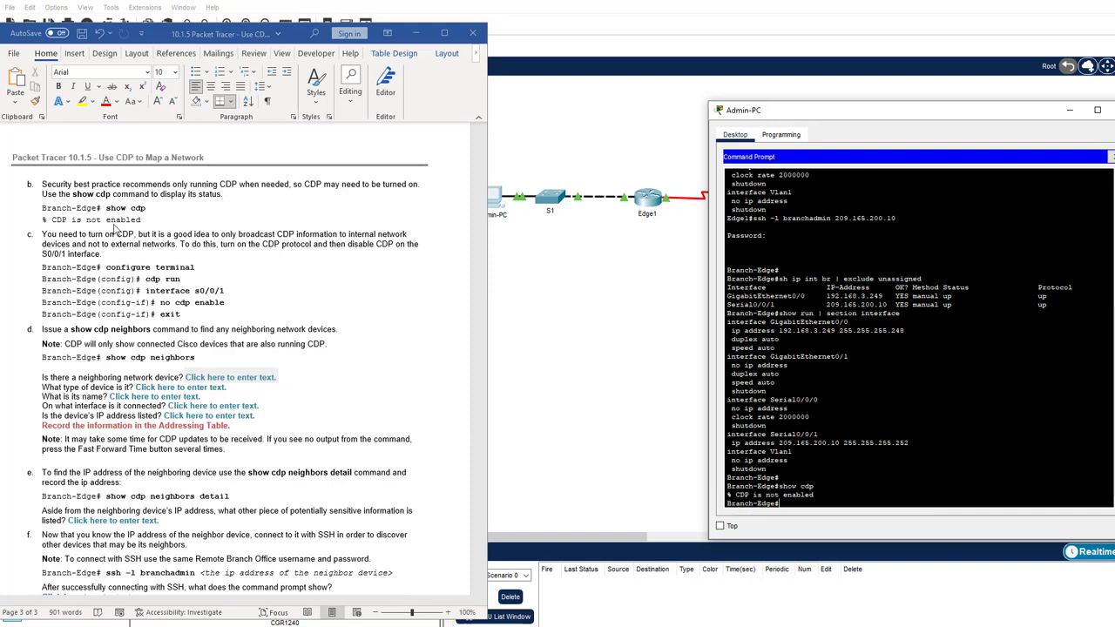
Enter global configuration mode on Branch-Edge with conf t and enable CDP with cdp run
{"action": "scroll", "coordinate": [118, 262], "scroll_direction": "down", "scroll_amount": 2}
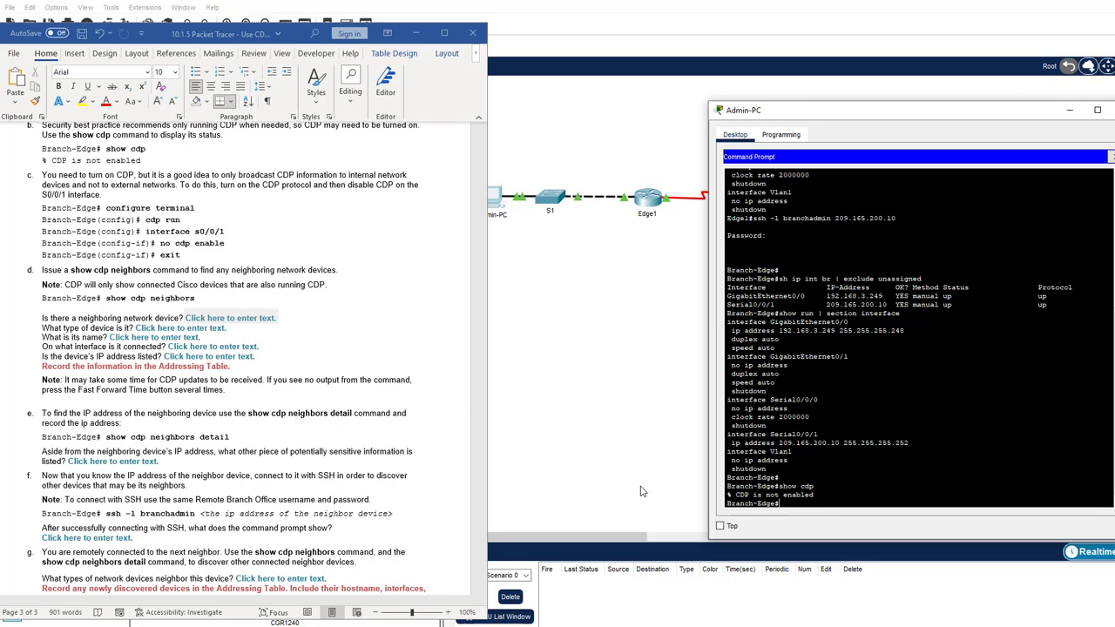
{"action": "key", "text": "Return"}
{"action": "type", "text": "conf"}
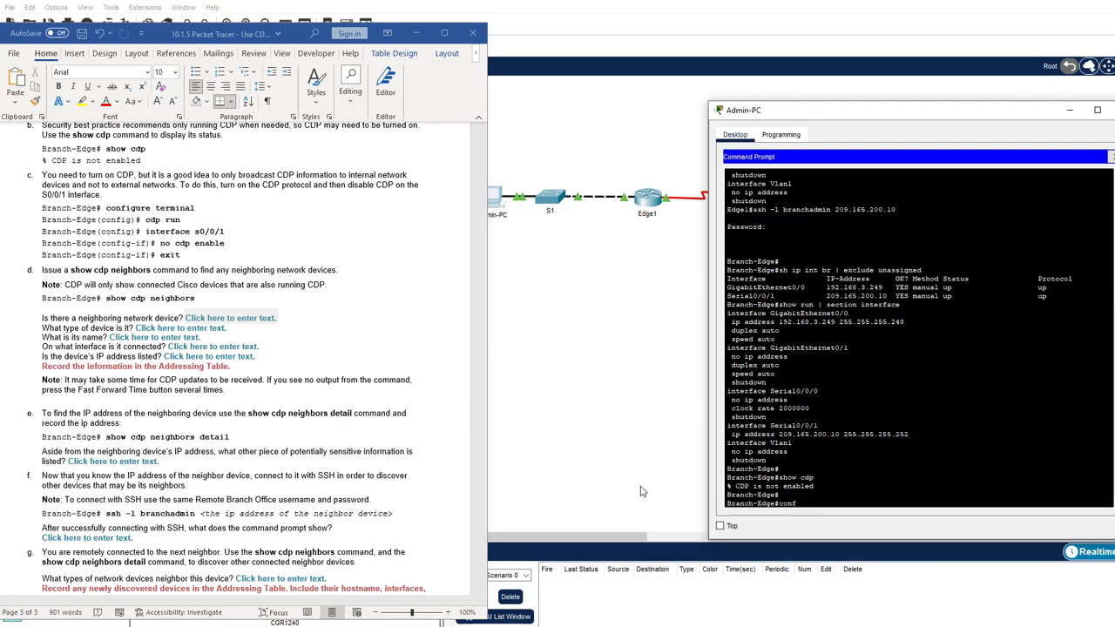
{"action": "type", "text": " t"}
{"action": "key", "text": "Return"}
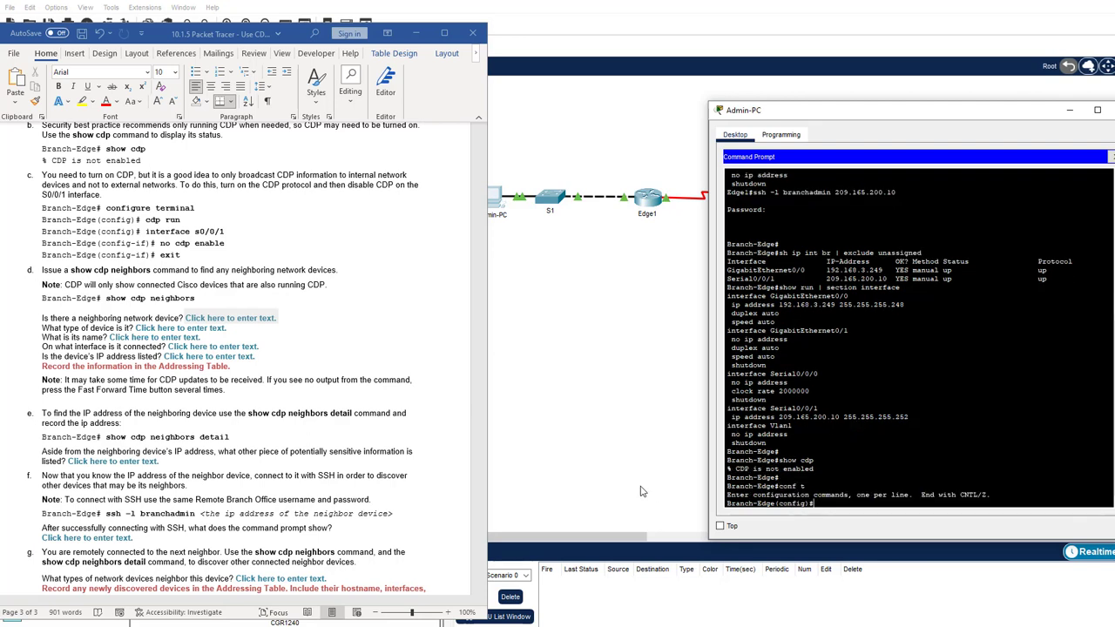
{"action": "type", "text": "cdp run"}
{"action": "key", "text": "Return"}
Disable CDP on interface s0/0/1 of Branch-Edge with no cdp enable
{"action": "type", "text": "int s"}
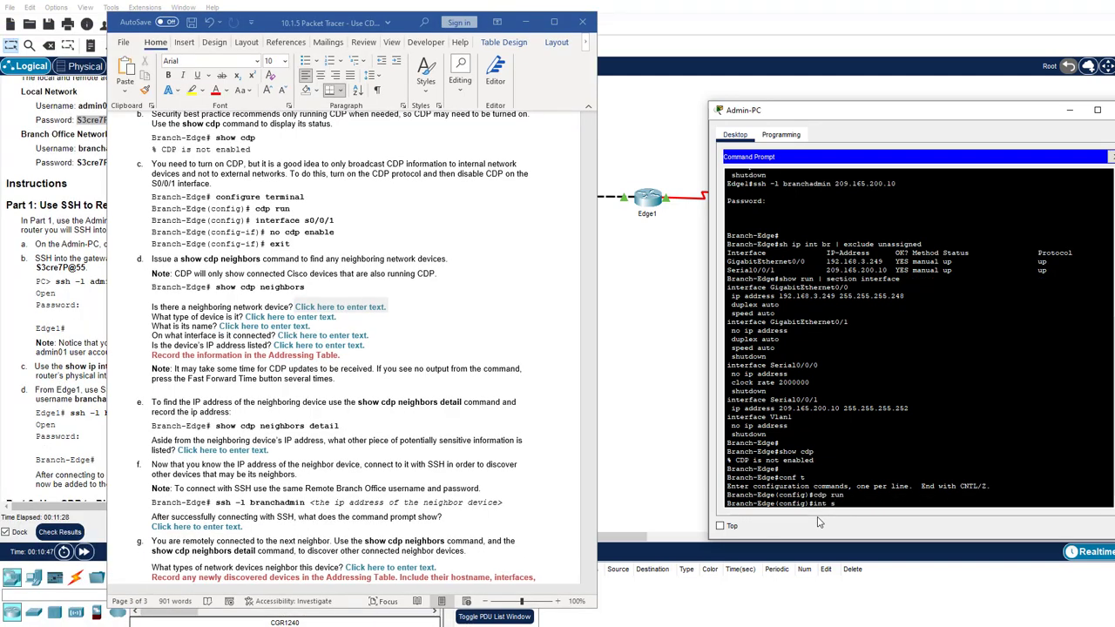
{"action": "type", "text": "0/0/1"}
{"action": "key", "text": "Return"}
{"action": "type", "text": "no c"}
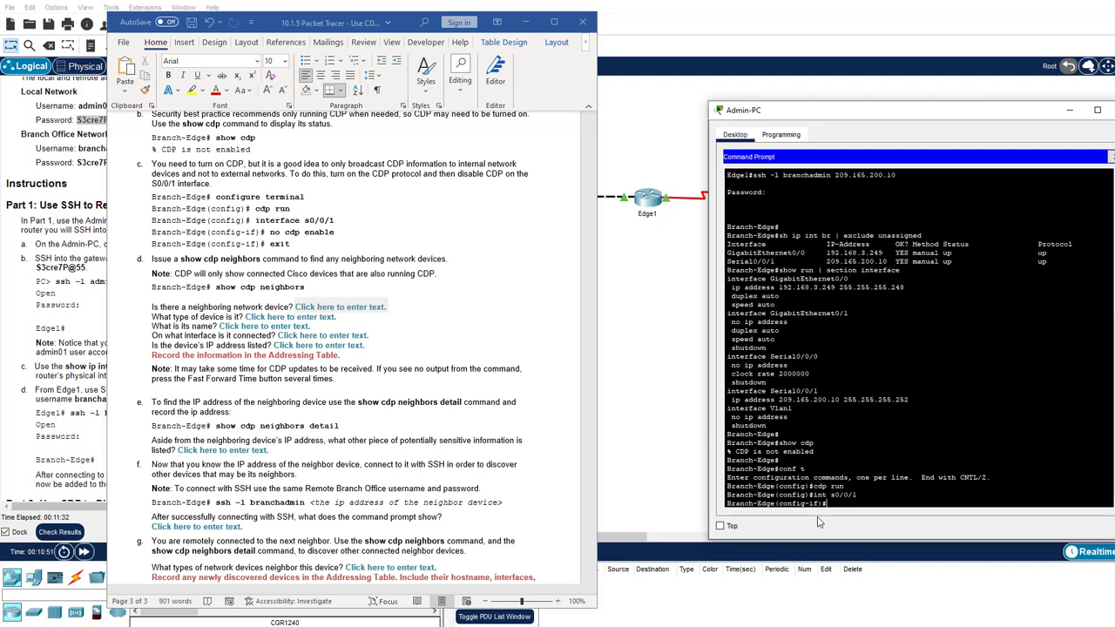
{"action": "type", "text": "dp enable"}
{"action": "key", "text": "Return"}
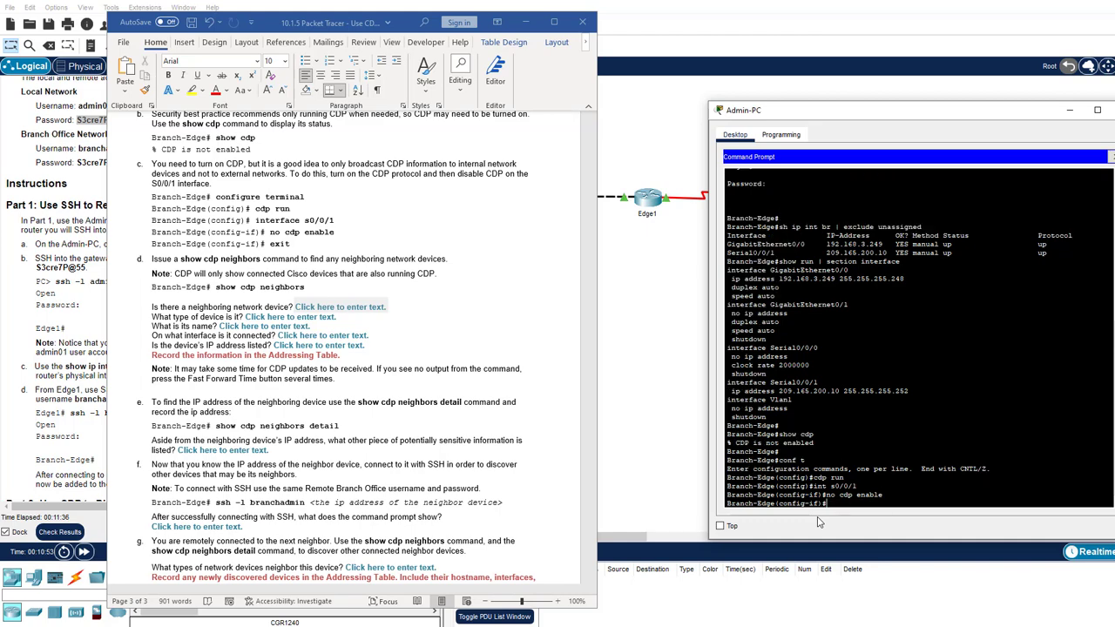
Move the Word document off the lab instructions and leave Branch-Edge configuration mode with end
{"action": "left_click_drag", "start_coordinate": [318, 30], "coordinate": [371, 43]}
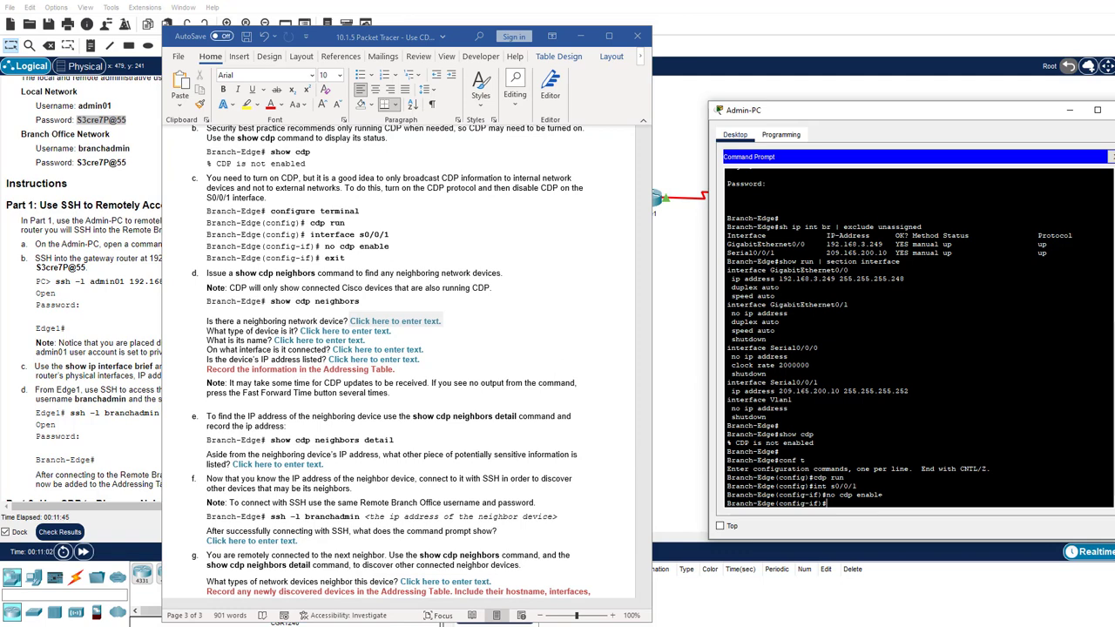
{"action": "type", "text": "nd"}
{"action": "key", "text": "Return"}
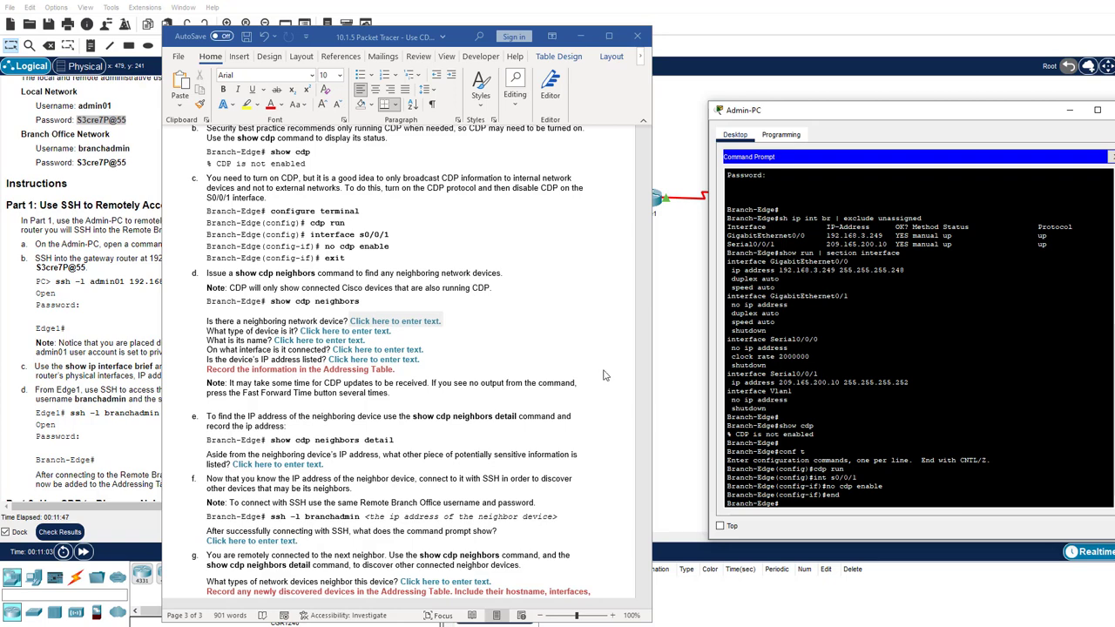
Read step d of the instructions and run sho cdp neigh on Branch-Edge to find neighboring devices
{"action": "scroll", "coordinate": [398, 284], "scroll_direction": "down", "scroll_amount": 4}
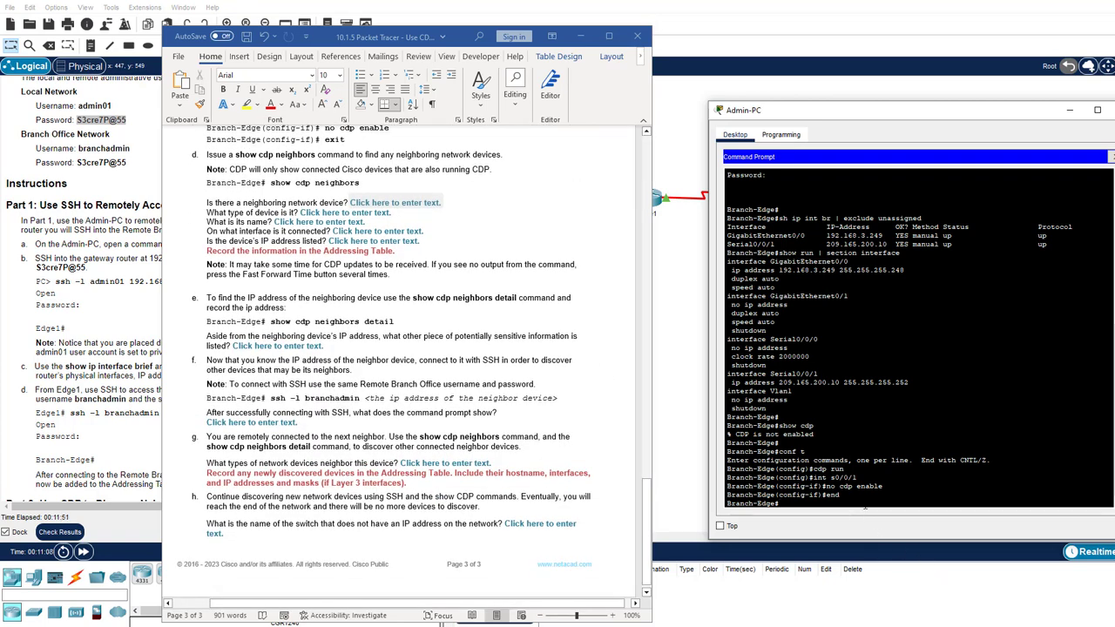
{"action": "type", "text": "sho cdp neigh"}
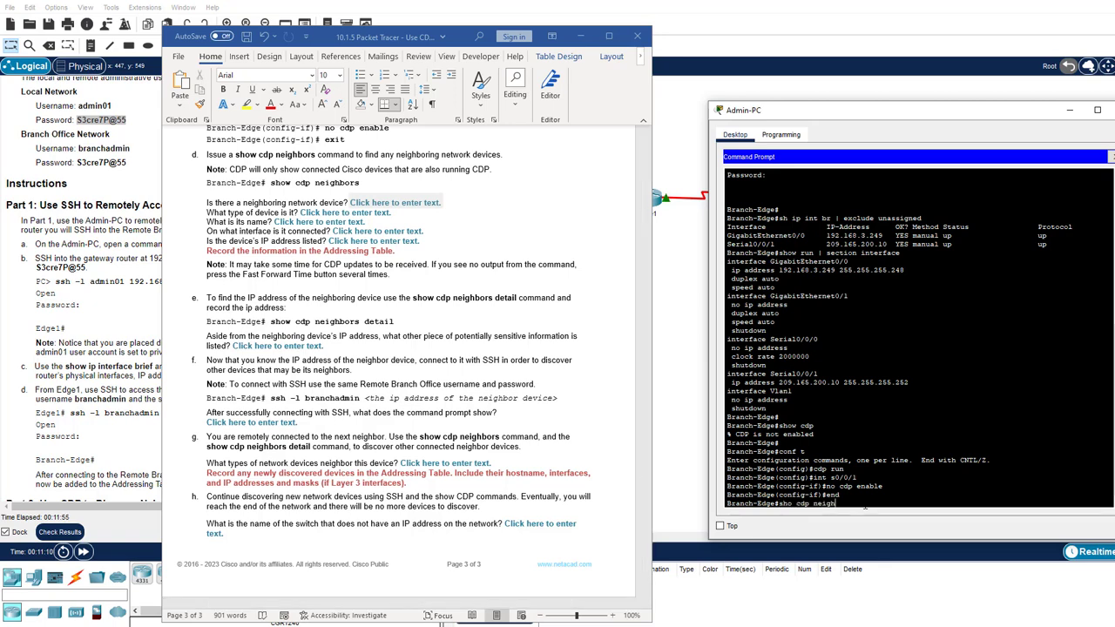
{"action": "key", "text": "Return"}
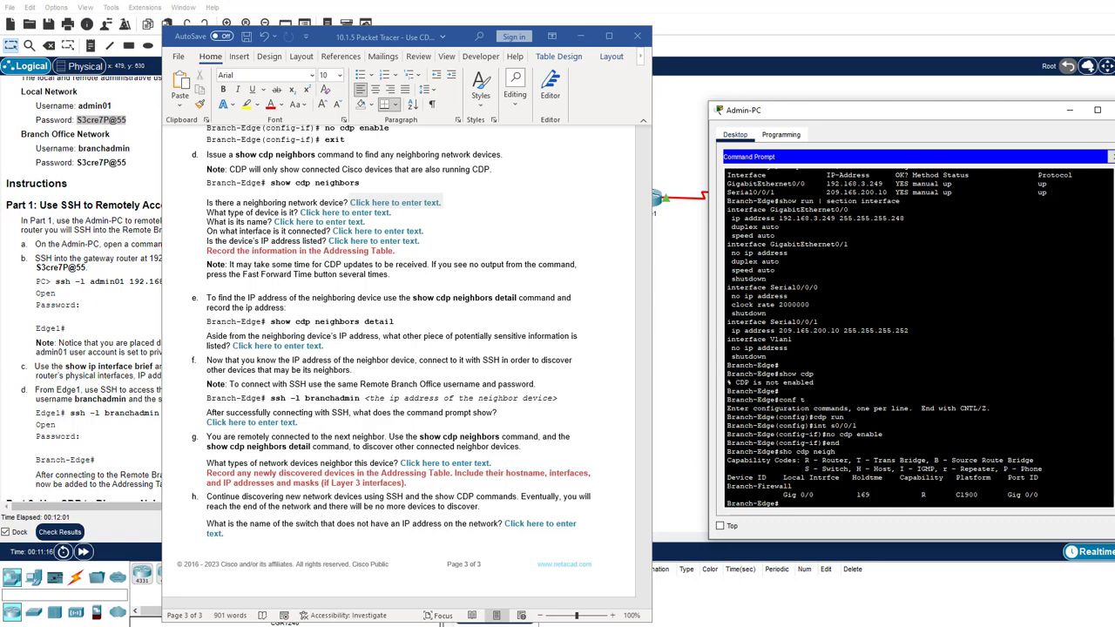
In step d of the Word document, answer "yes" for the neighboring device and "1900 router" for its type
{"action": "scroll", "coordinate": [393, 312], "scroll_direction": "up", "scroll_amount": 4}
{"action": "left_click", "coordinate": [392, 309]}
{"action": "type", "text": "yes"}
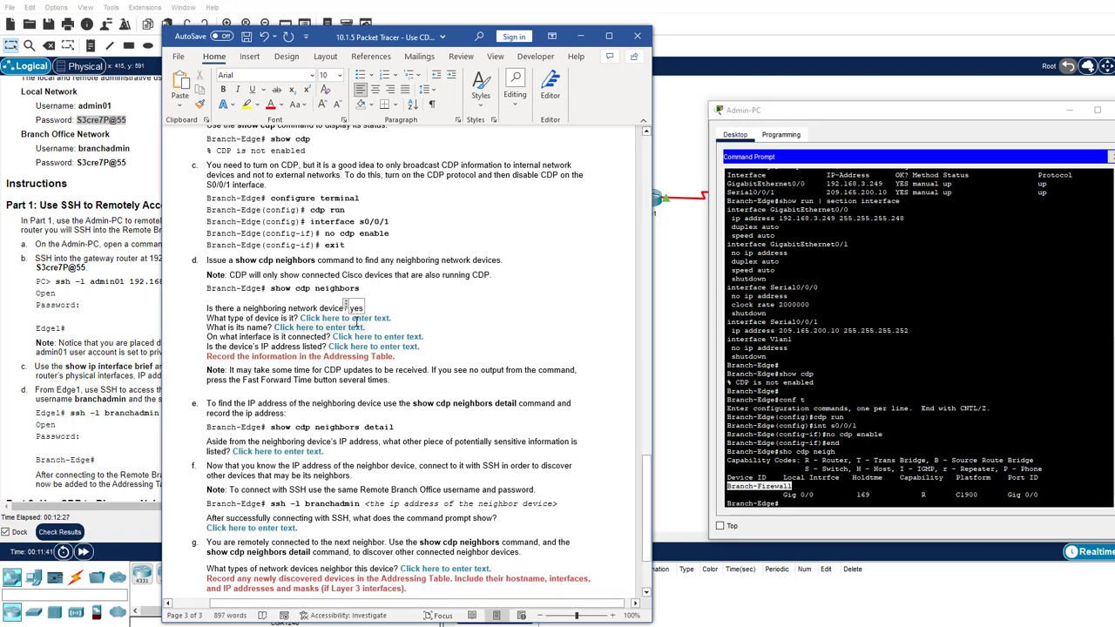
{"action": "left_click", "coordinate": [371, 319]}
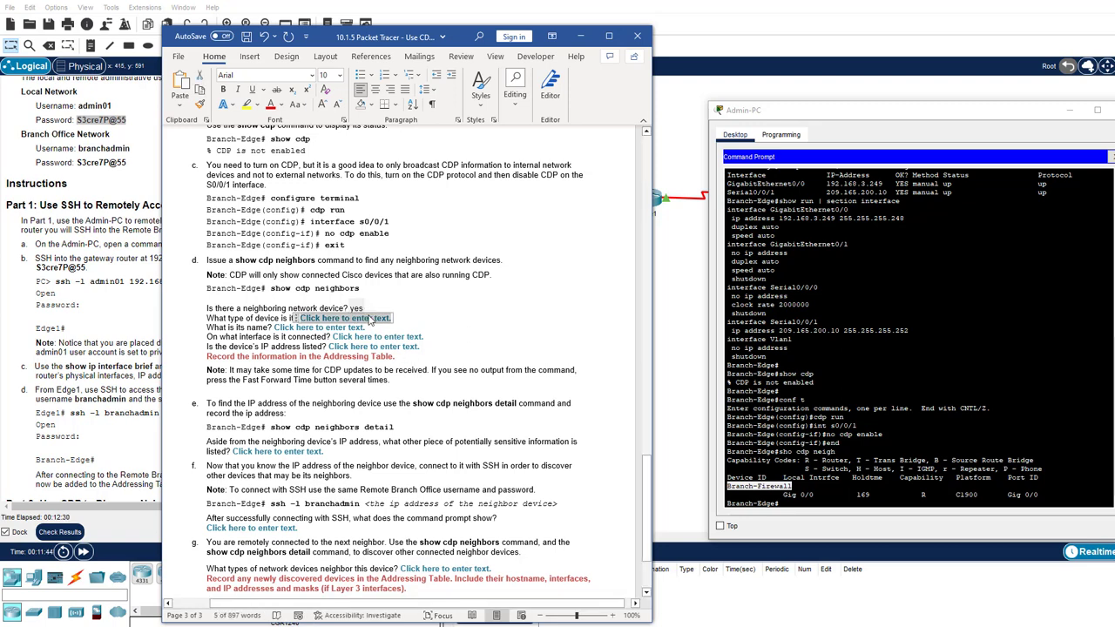
{"action": "type", "text": "1900"}
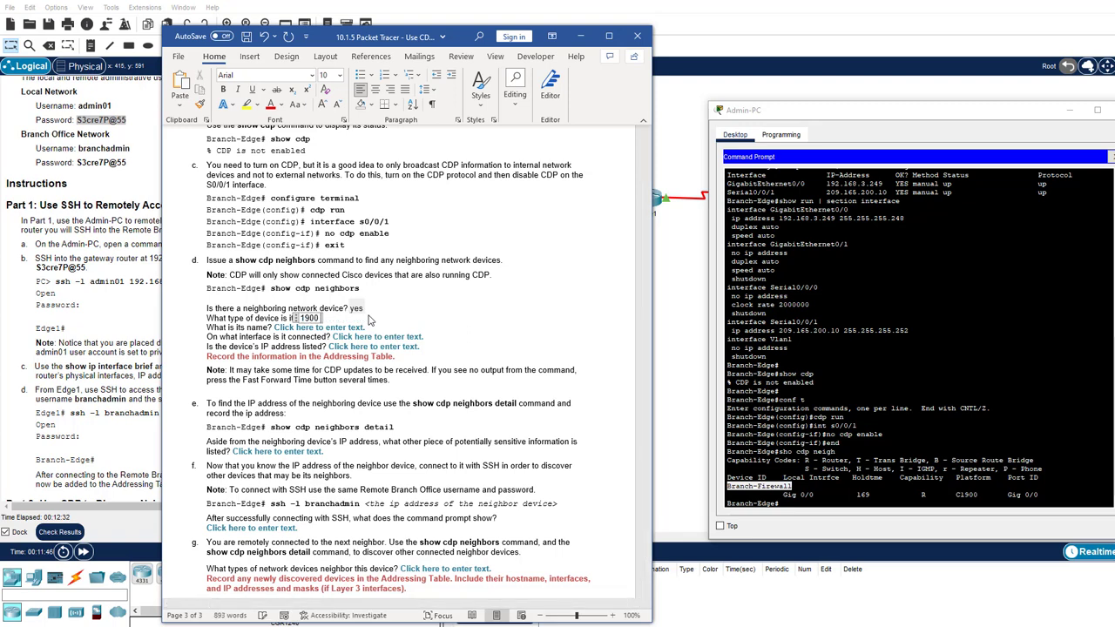
{"action": "type", "text": " router"}
Copy the device ID Branch-Firewall from the CDP output into the step d answer for the neighbor's name
{"action": "right_click", "coordinate": [756, 491]}
{"action": "left_click", "coordinate": [772, 496]}
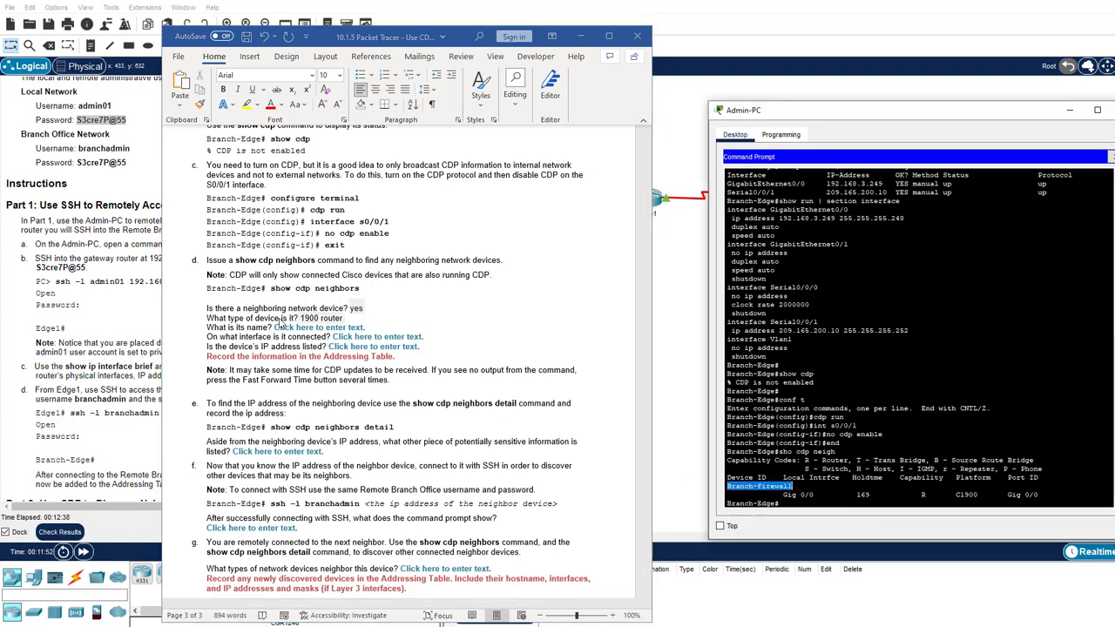
{"action": "left_click", "coordinate": [287, 327]}
{"action": "key", "text": "ctrl+v"}
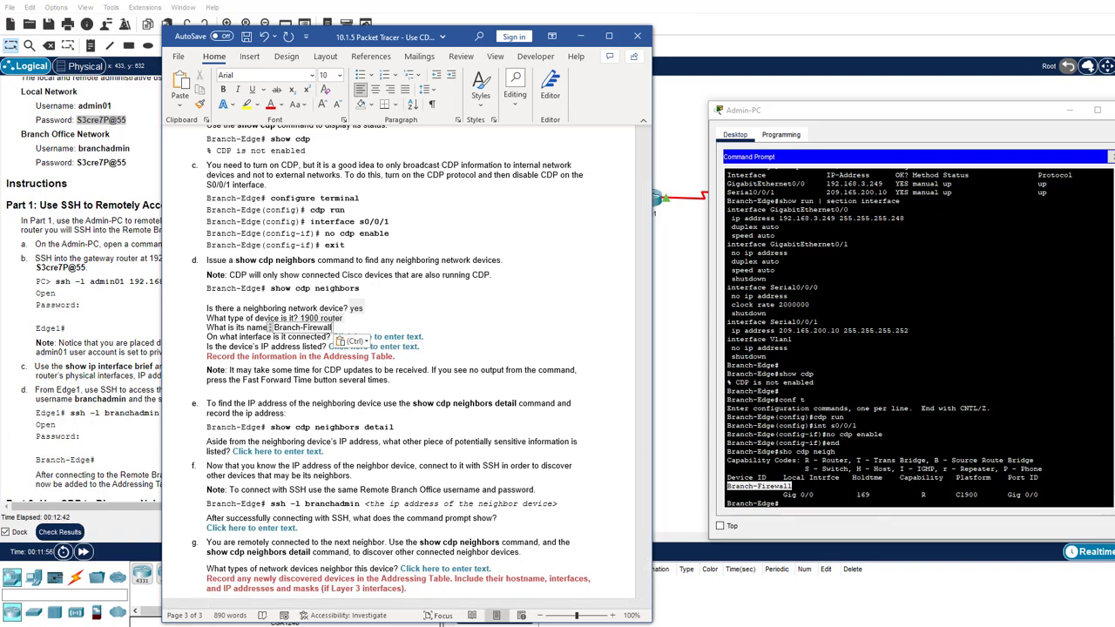
Copy Gig 0/0 from the CDP output as the connected interface answer, and answer "no" for the listed IP address
{"action": "left_click_drag", "start_coordinate": [813, 495], "coordinate": [785, 495]}
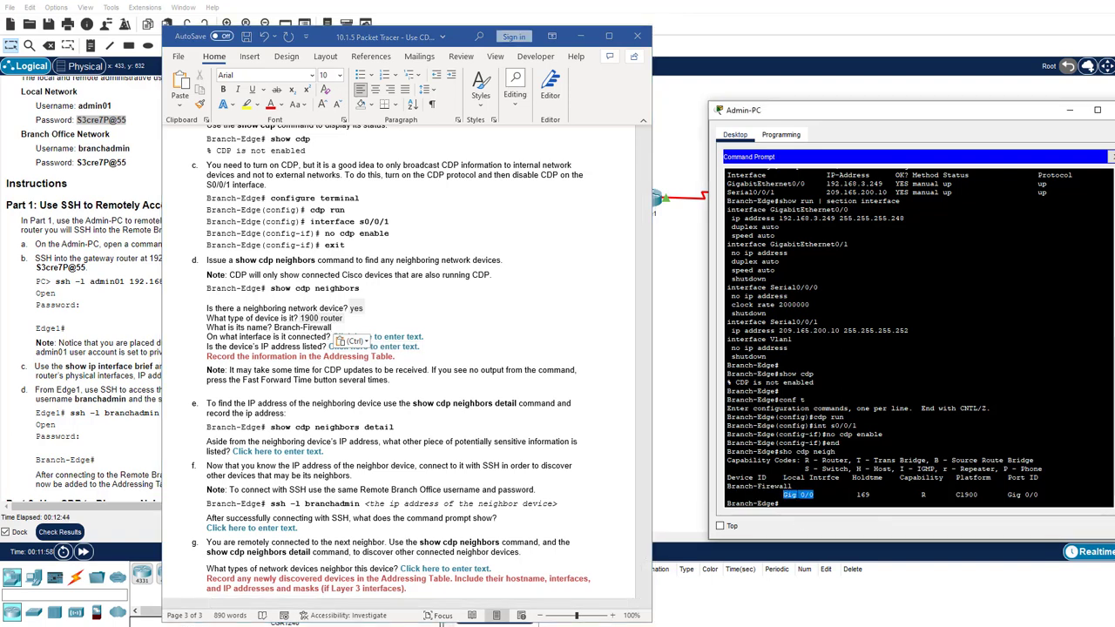
{"action": "right_click", "coordinate": [789, 494]}
{"action": "left_click", "coordinate": [819, 503]}
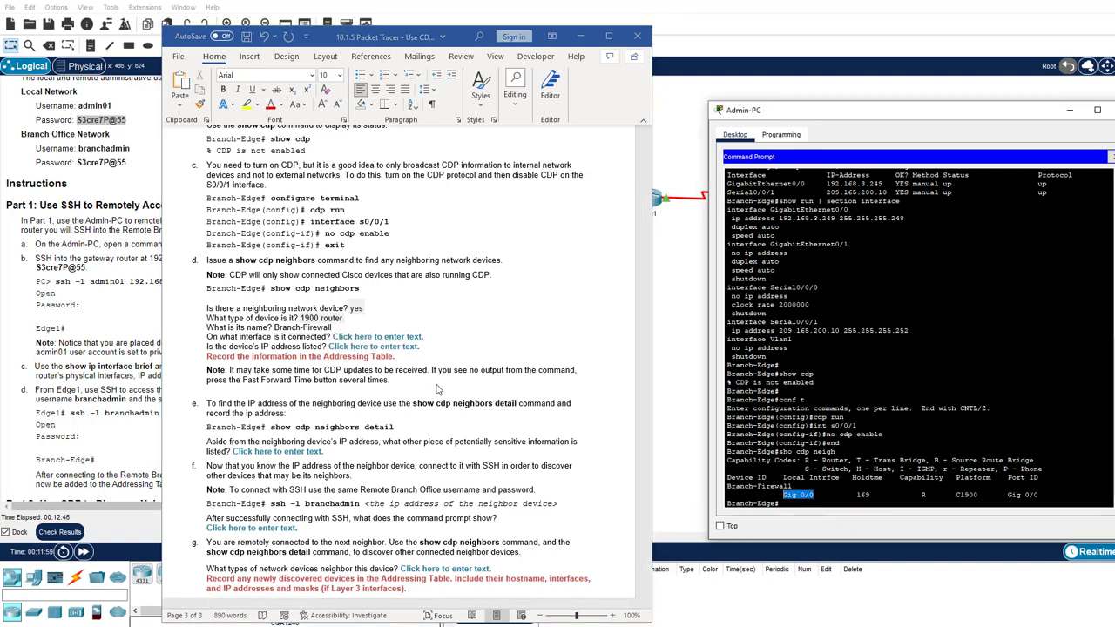
{"action": "left_click", "coordinate": [357, 338]}
{"action": "key", "text": "ctrl+v"}
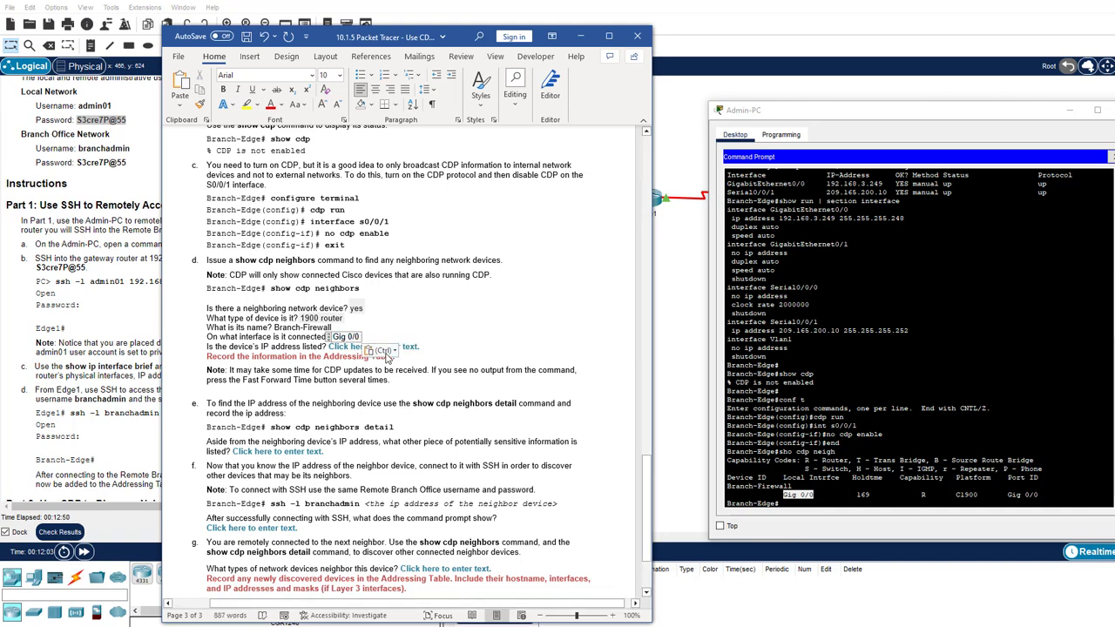
{"action": "left_click", "coordinate": [405, 349]}
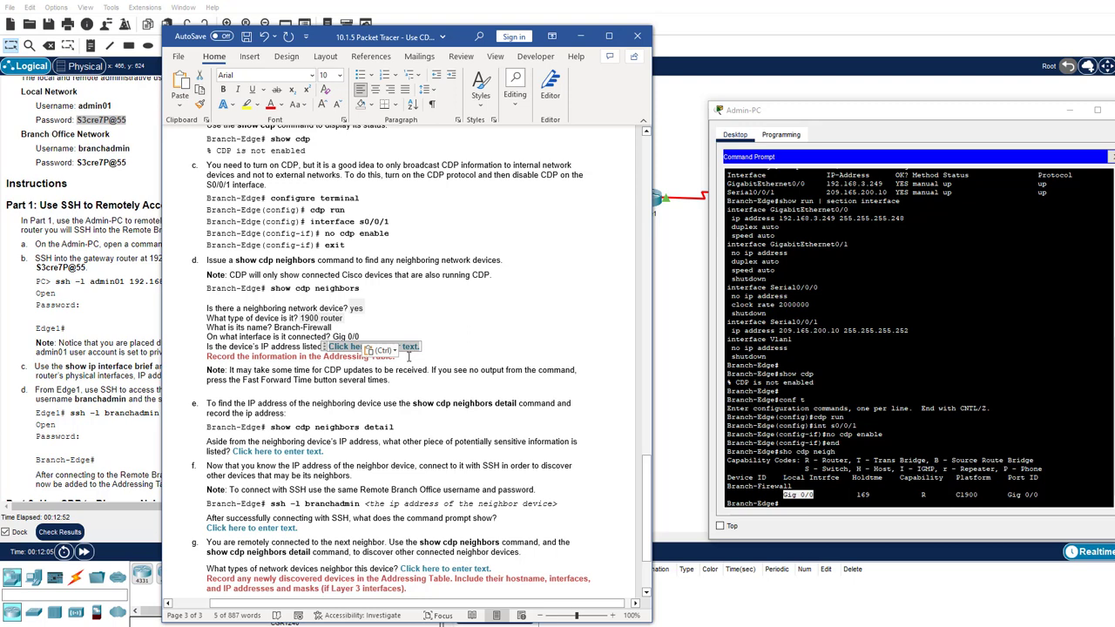
{"action": "type", "text": "no"}
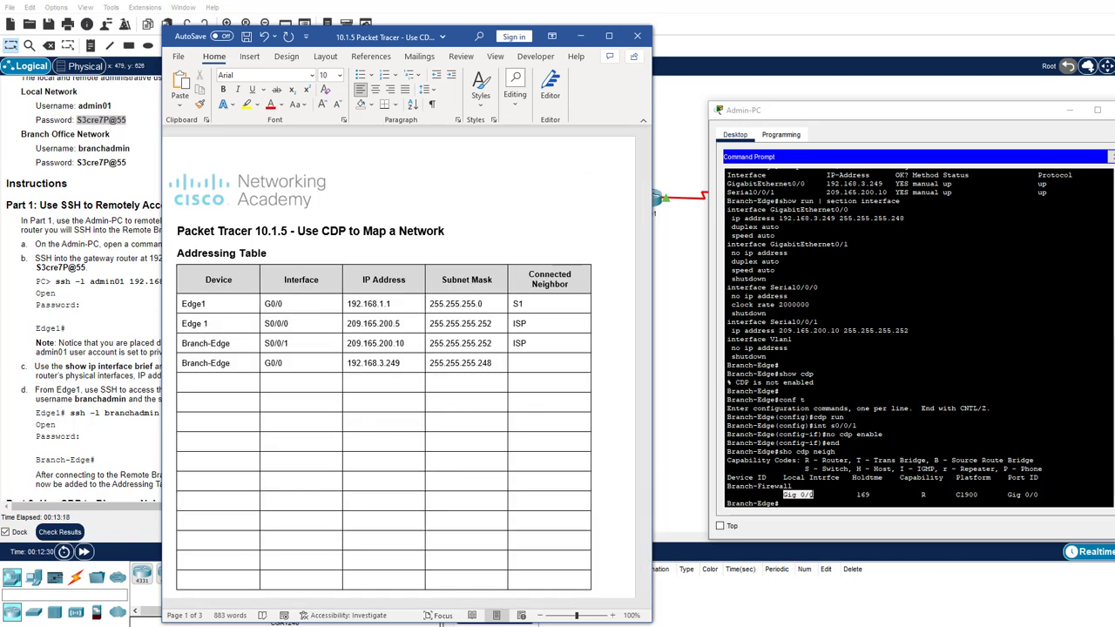
Copy Branch-Firewall from the CDP output into the Connected Neighbor cell of the Branch-Edge G0/0 row in the Addressing Table
{"action": "left_click_drag", "start_coordinate": [792, 486], "coordinate": [728, 486]}
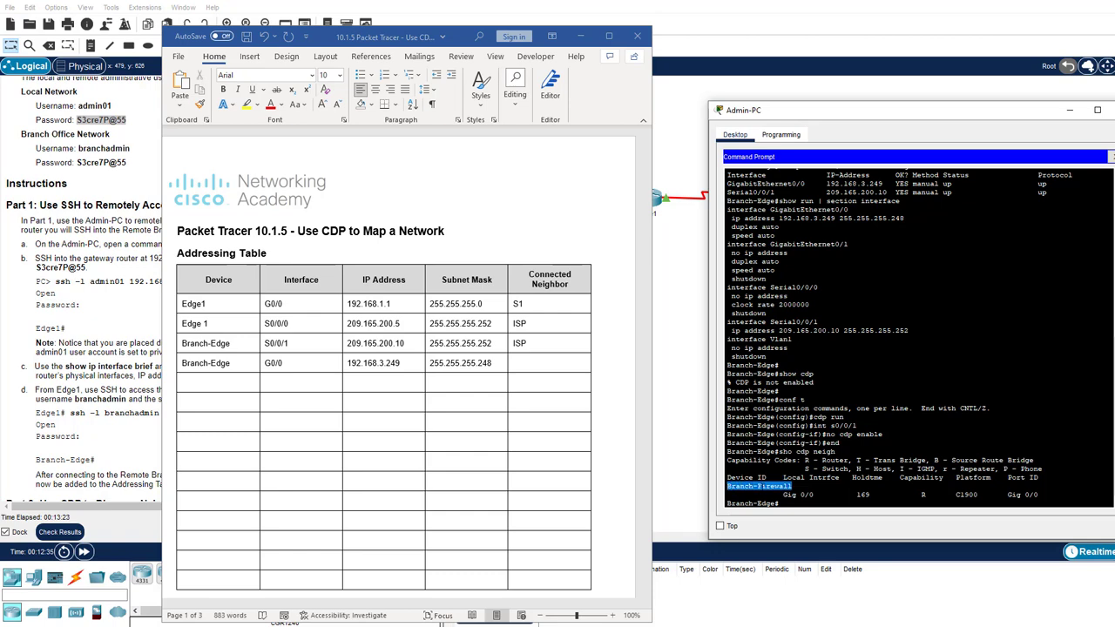
{"action": "right_click", "coordinate": [763, 488]}
{"action": "left_click", "coordinate": [784, 494]}
{"action": "left_click", "coordinate": [553, 369]}
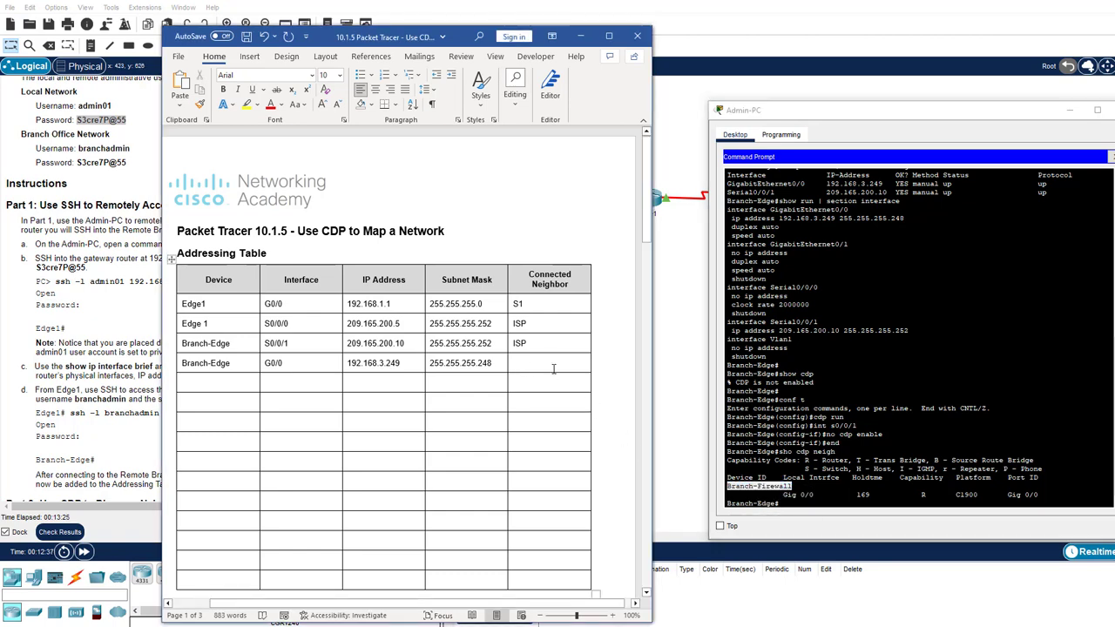
{"action": "key", "text": "ctrl+v"}
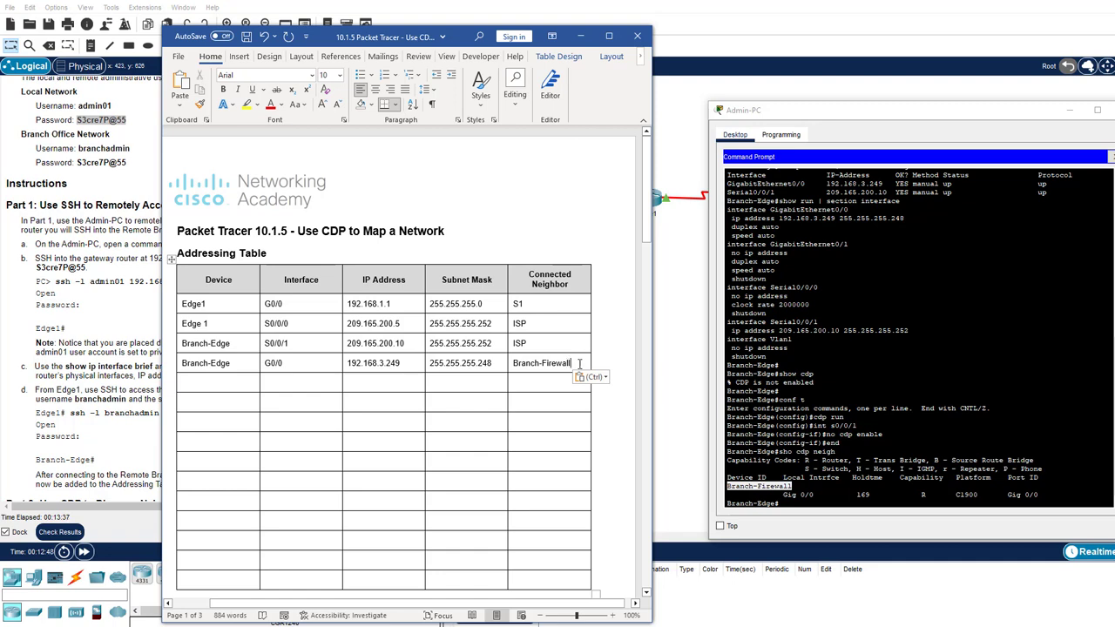
Enter Branch-Firewall as the device in the first empty row of the Addressing Table
{"action": "left_click_drag", "start_coordinate": [571, 362], "coordinate": [521, 366]}
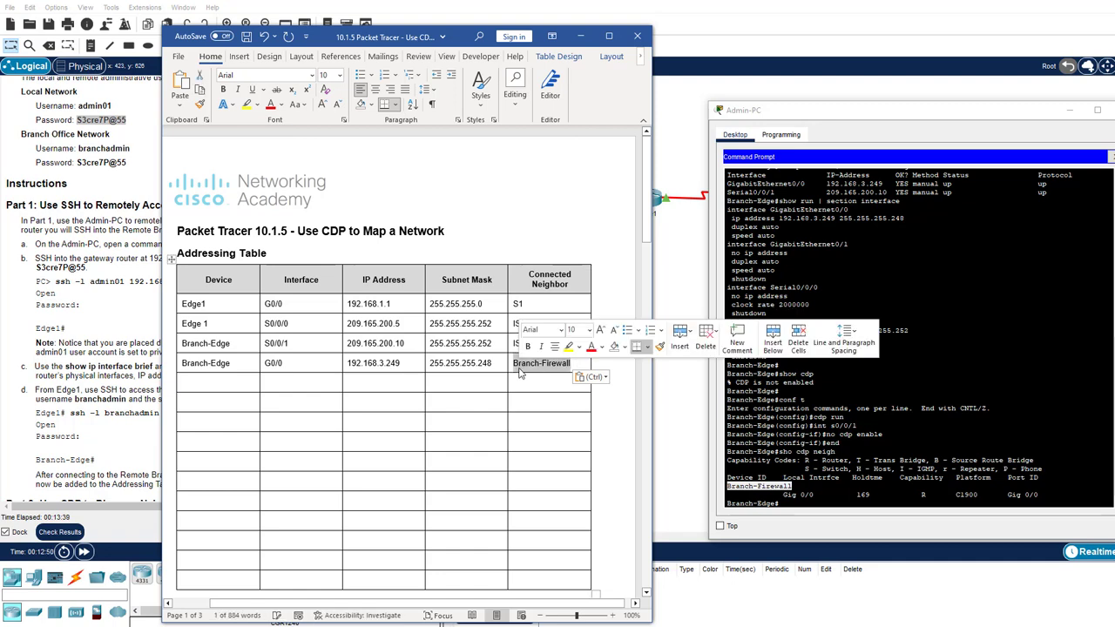
{"action": "left_click", "coordinate": [238, 390]}
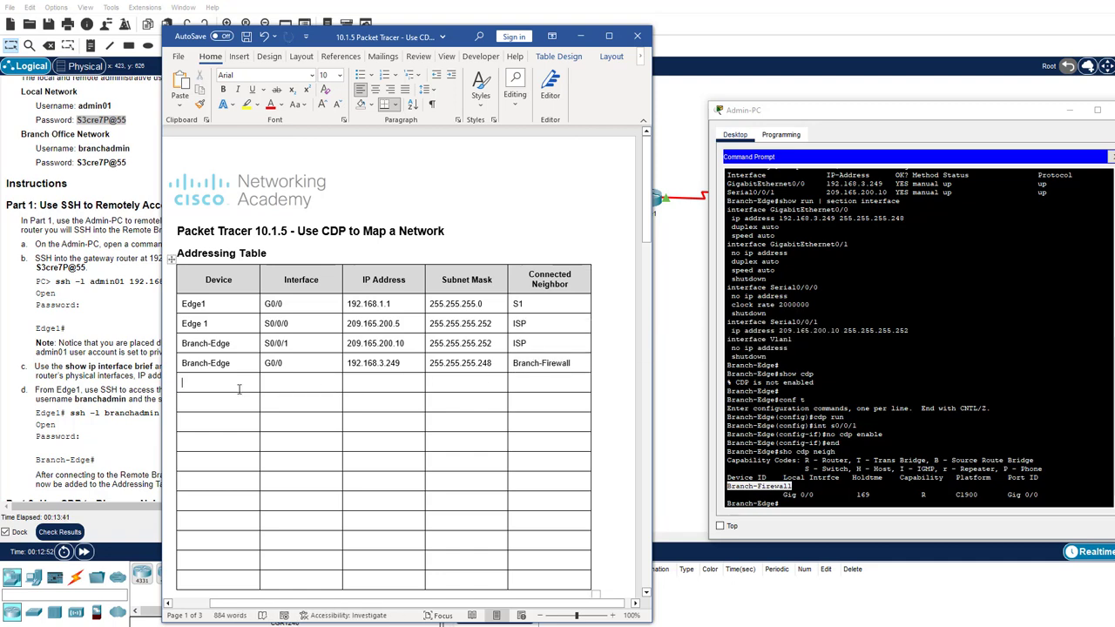
{"action": "key", "text": "ctrl+v"}
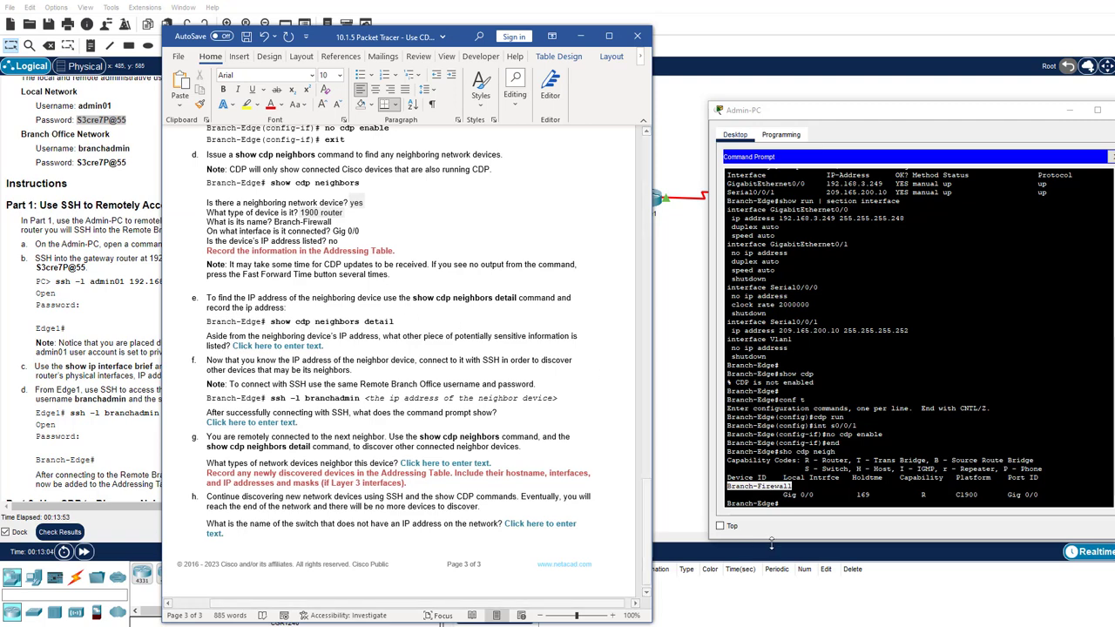
Run sho cdp neigh detail on Branch-Edge to get the neighbor's detailed information
{"action": "left_click", "coordinate": [798, 516]}
{"action": "key", "text": "Return"}
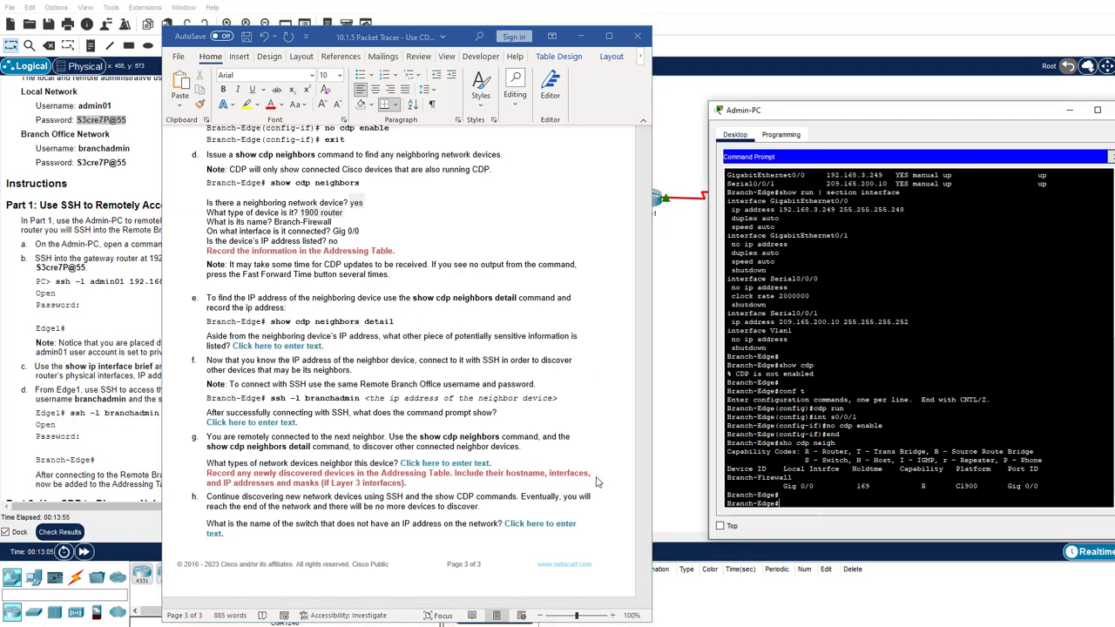
{"action": "type", "text": "sho cdp neigh det"}
{"action": "key", "text": "Tab"}
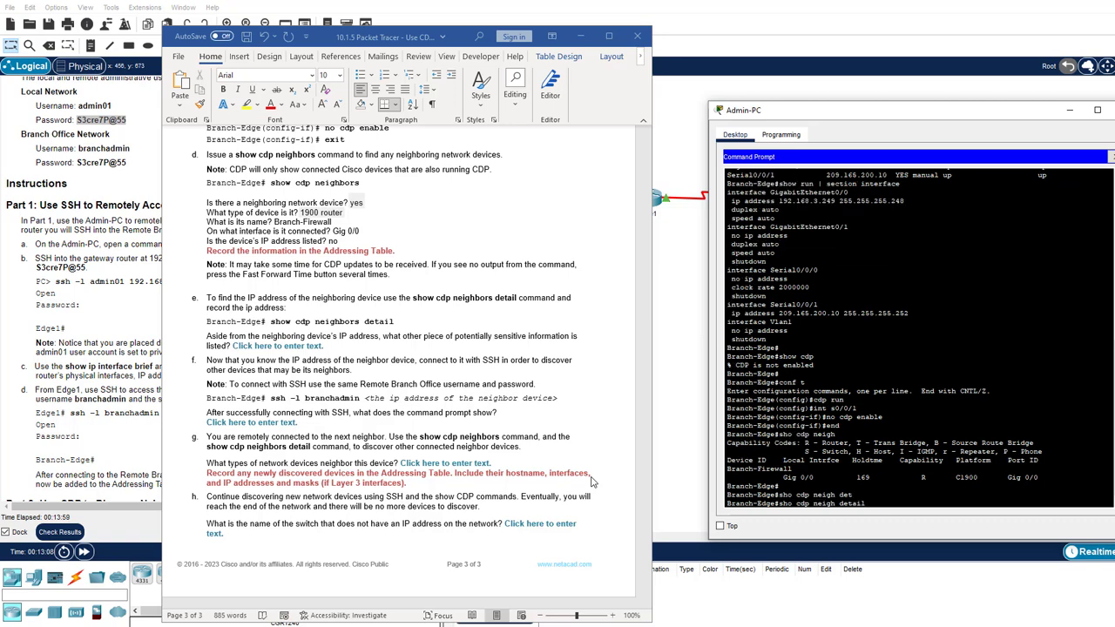
{"action": "key", "text": "Return"}
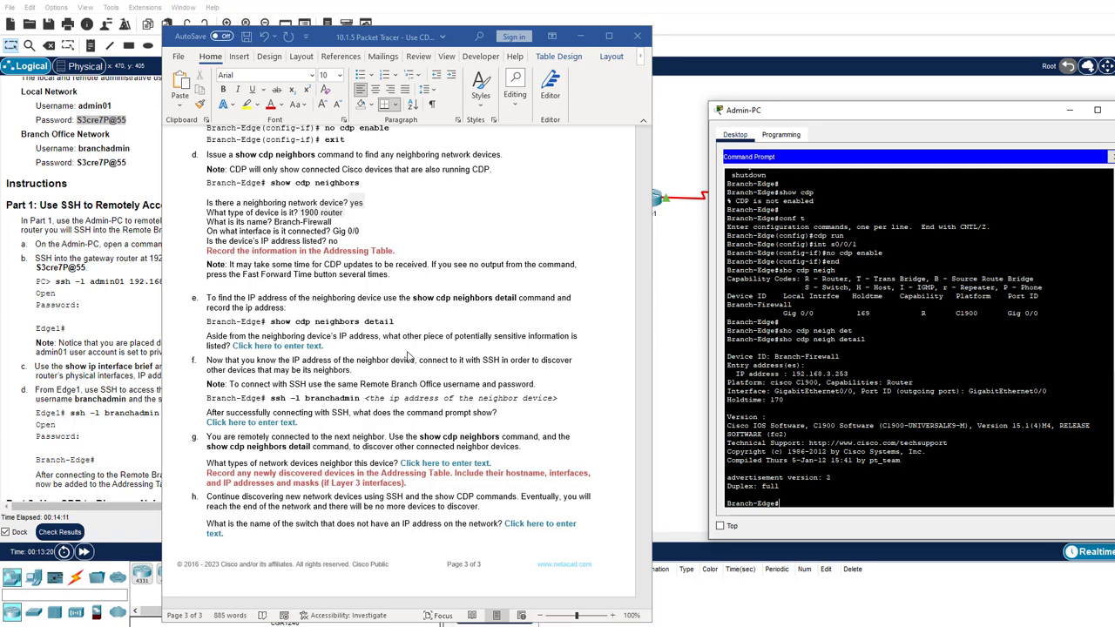
Review the neighbor's IP address and version details, and answer the step e question with "IOS software version"
{"action": "left_click_drag", "start_coordinate": [787, 373], "coordinate": [849, 373]}
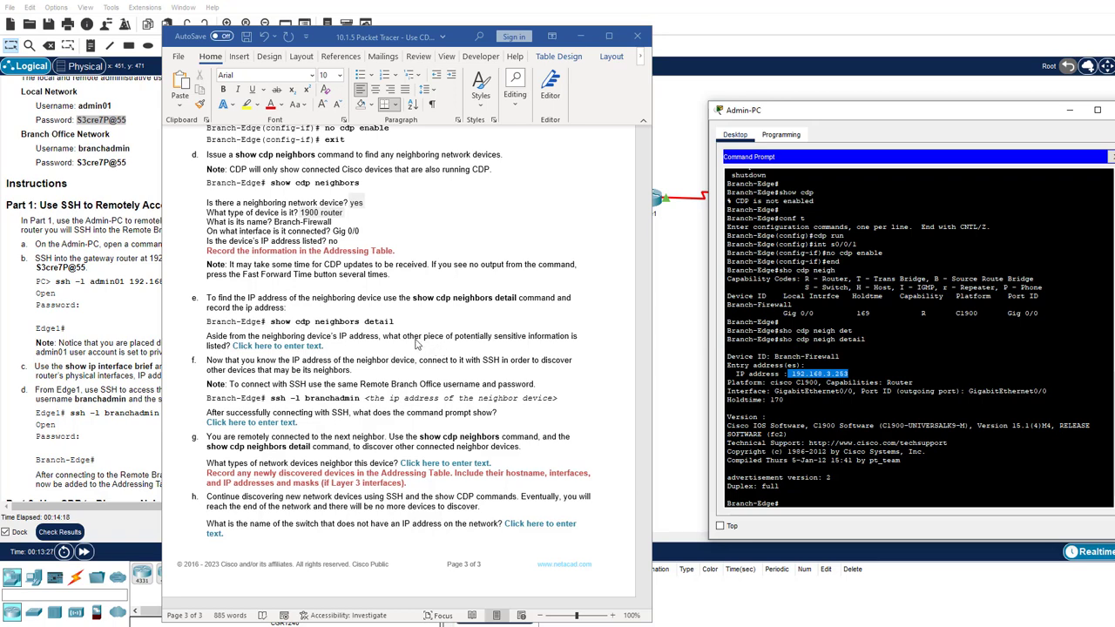
{"action": "left_click_drag", "start_coordinate": [727, 416], "coordinate": [787, 425]}
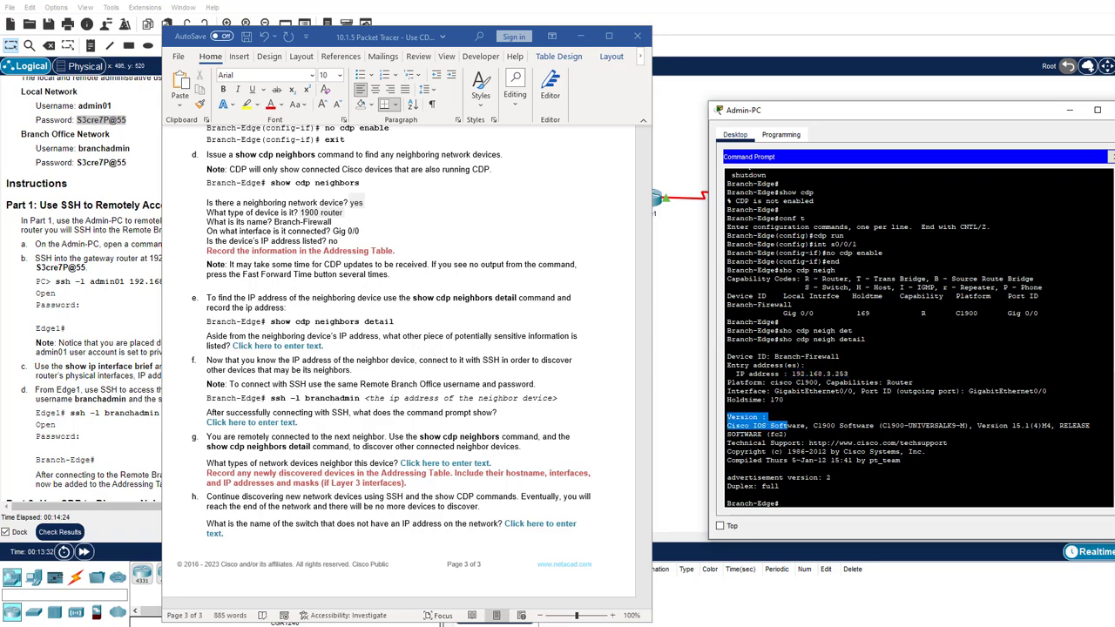
{"action": "left_click", "coordinate": [287, 352]}
{"action": "type", "text": "IOS software version"}
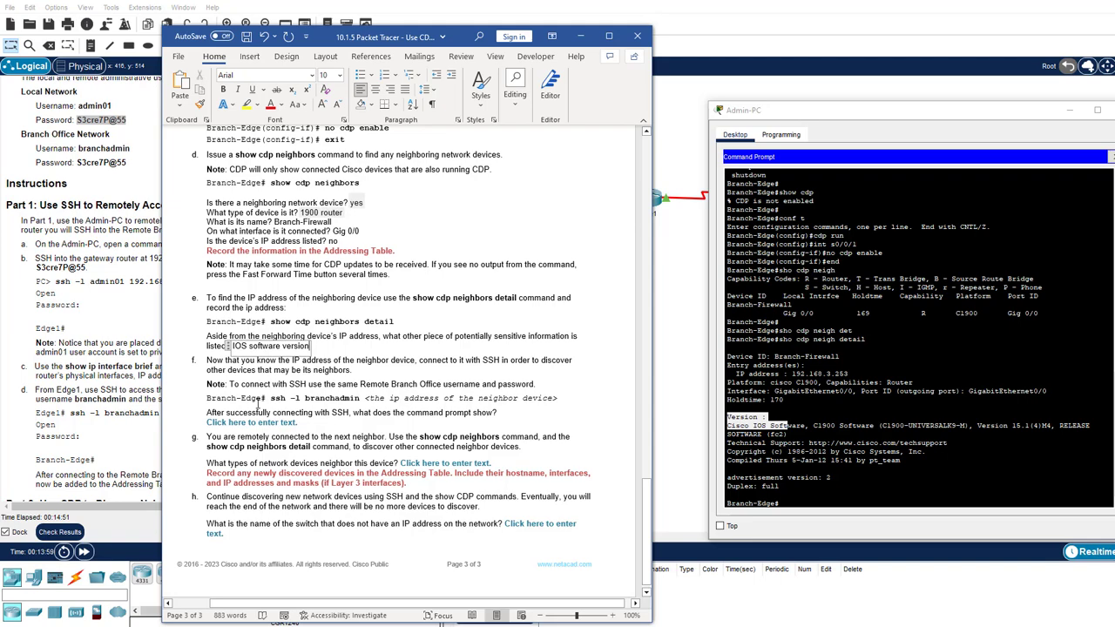
Copy the neighbor's IP address 192.168.3.253 into the IP Address cell of the Branch-Firewall row in the Addressing Table
{"action": "left_click", "coordinate": [315, 321]}
{"action": "left_click_drag", "start_coordinate": [848, 373], "coordinate": [790, 373]}
{"action": "left_click", "coordinate": [473, 402]}
{"action": "scroll", "coordinate": [453, 392], "scroll_direction": "up", "scroll_amount": 20}
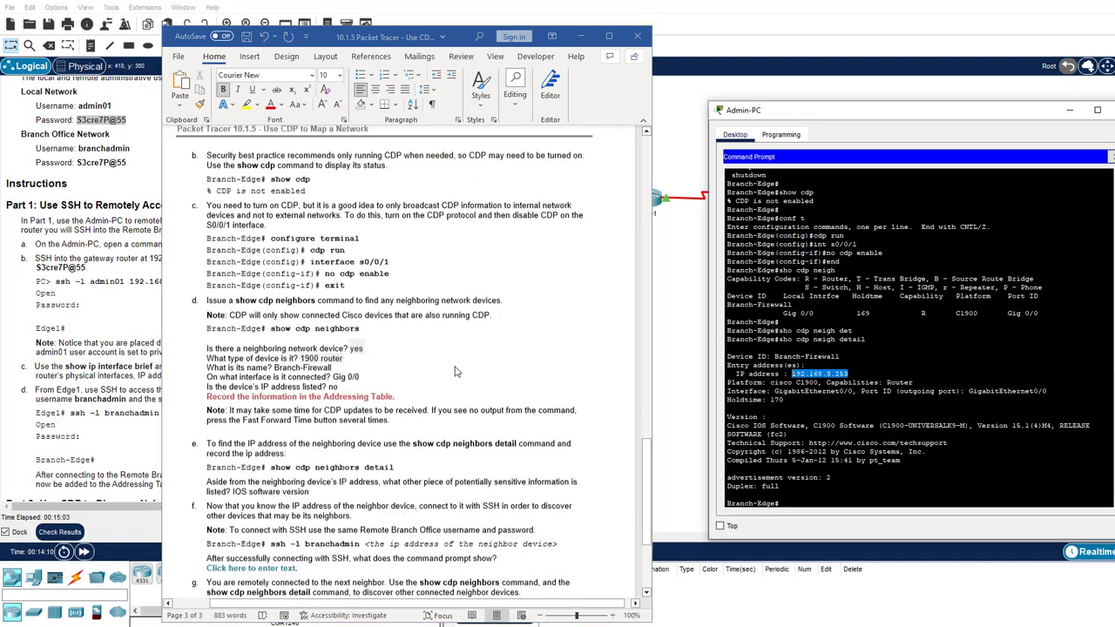
{"action": "left_click", "coordinate": [385, 355]}
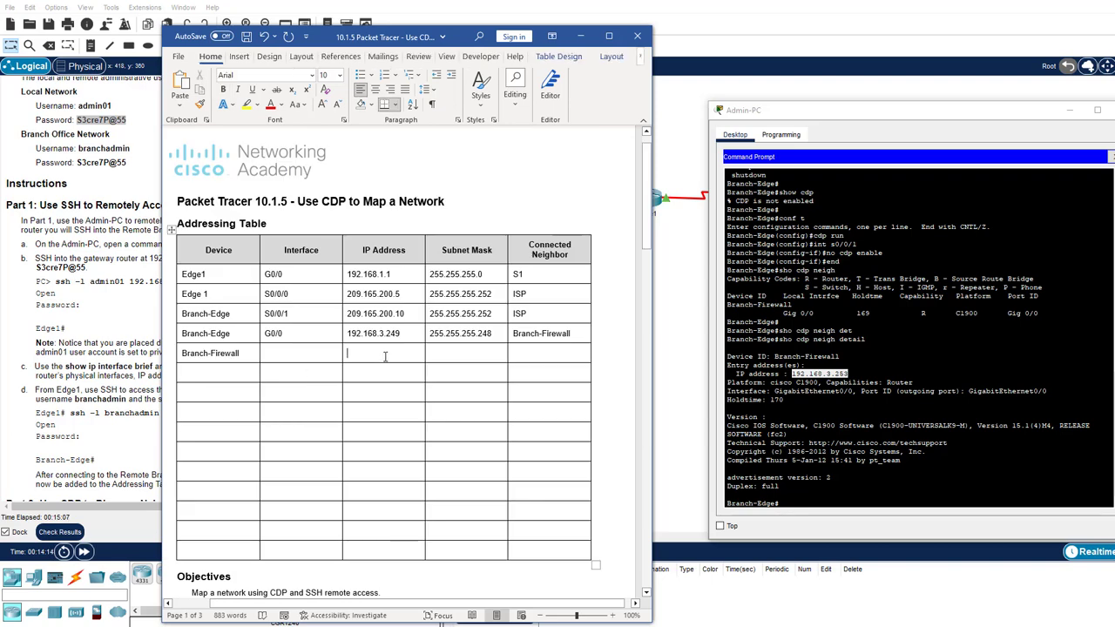
{"action": "type", "text": "192.168.3.253"}
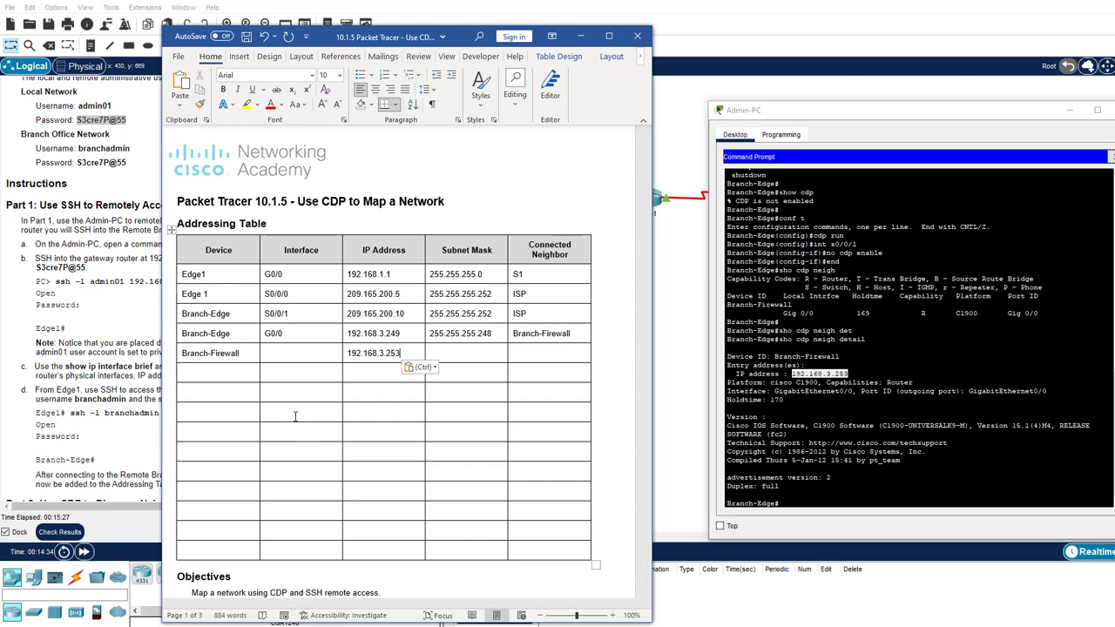
Connect from Branch-Edge with ssh -l branchadmin 192.168.3.253 and enter the Branch Office account password
{"action": "left_click", "coordinate": [811, 494]}
{"action": "type", "text": "ssh"}
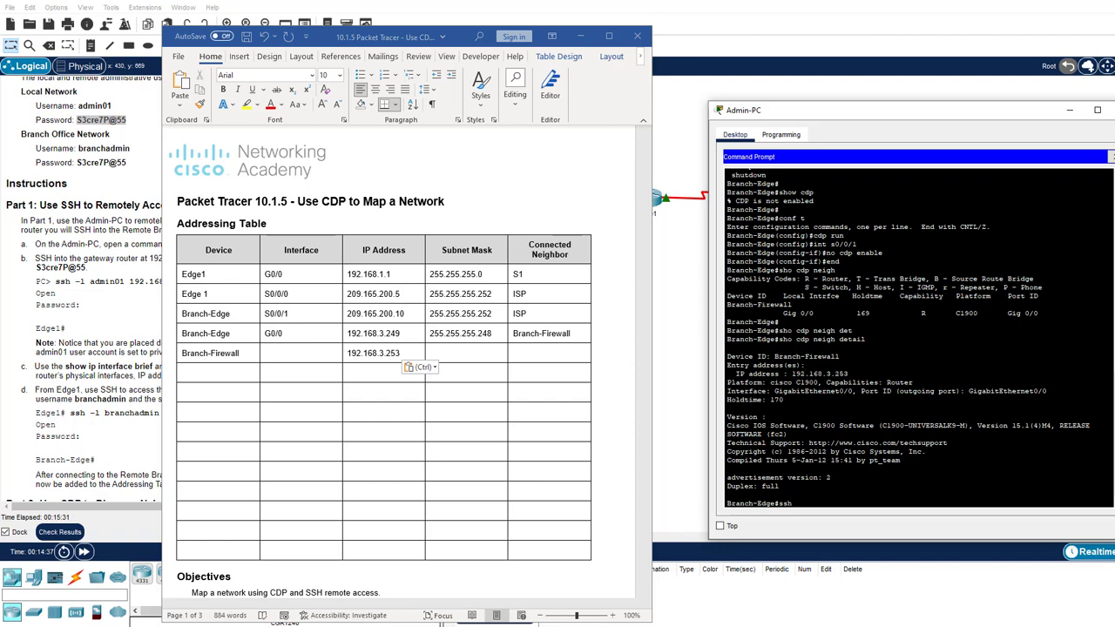
{"action": "type", "text": " -l branchadmin 192.168.3.253"}
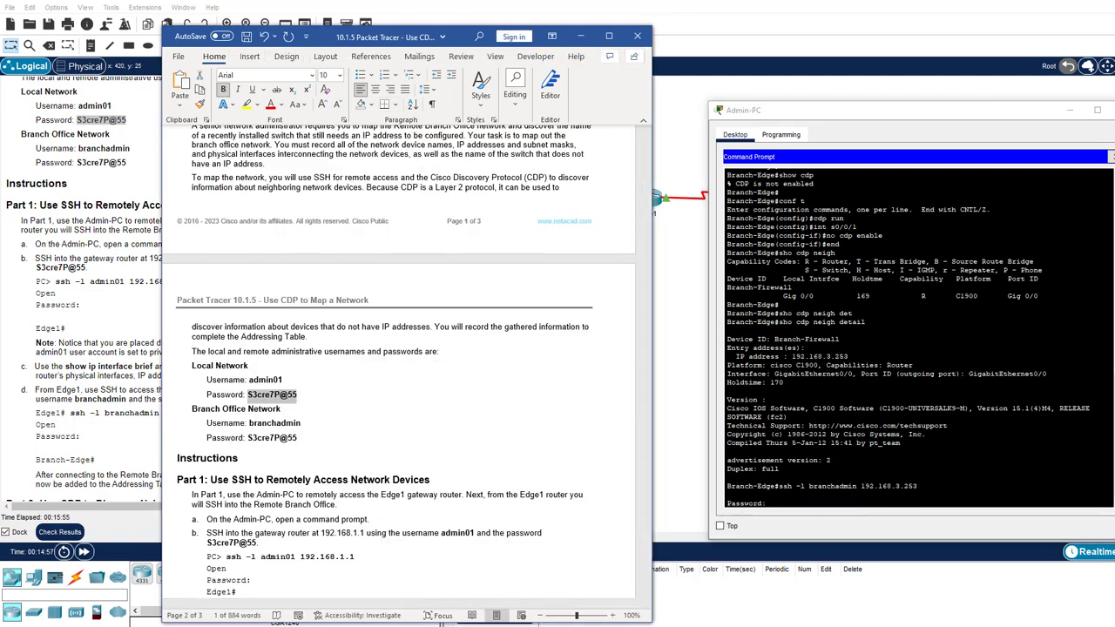
{"action": "left_click", "coordinate": [782, 500]}
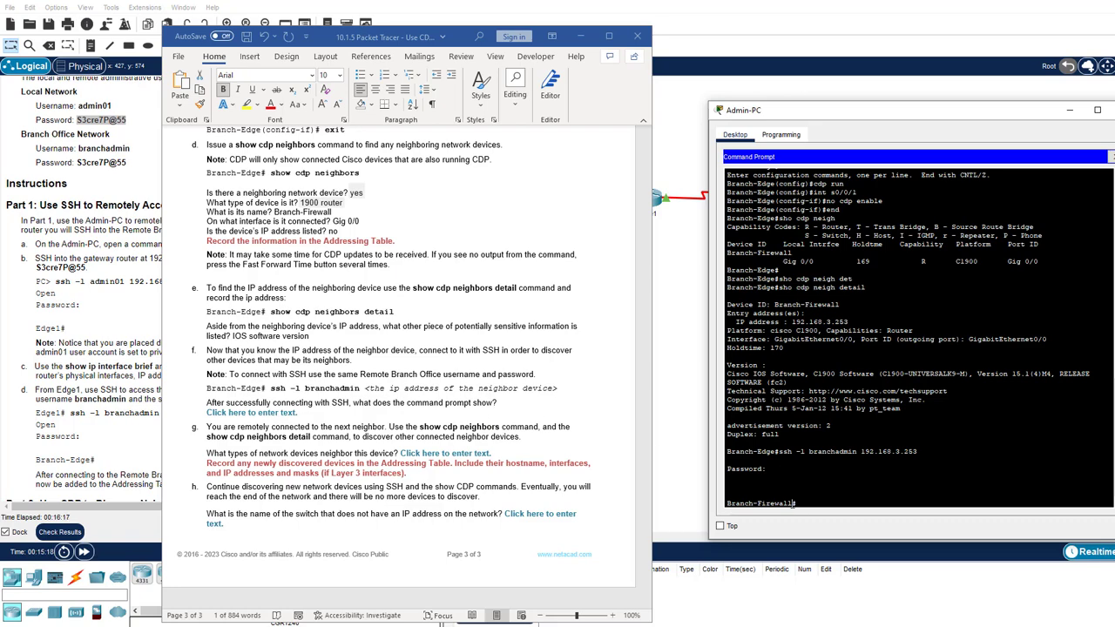
Copy the new command prompt Branch-Firewall# from the terminal into the step f answer
{"action": "left_click_drag", "start_coordinate": [793, 503], "coordinate": [723, 503]}
{"action": "right_click", "coordinate": [750, 506]}
{"action": "left_click", "coordinate": [773, 513]}
{"action": "left_click", "coordinate": [290, 413]}
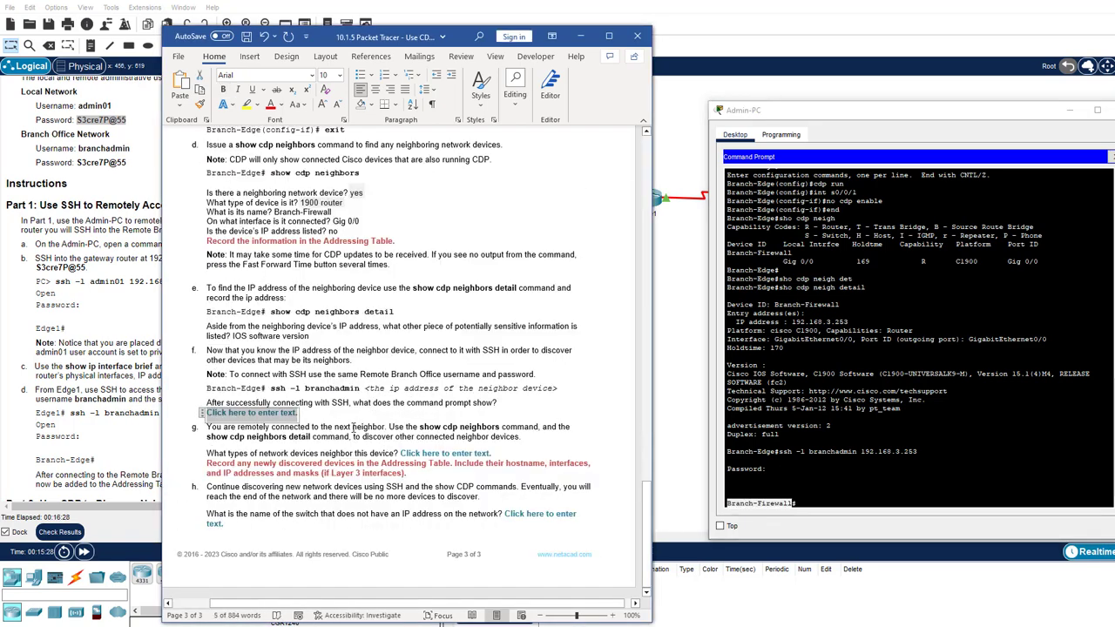
{"action": "type", "text": "Branch-Firewall#"}
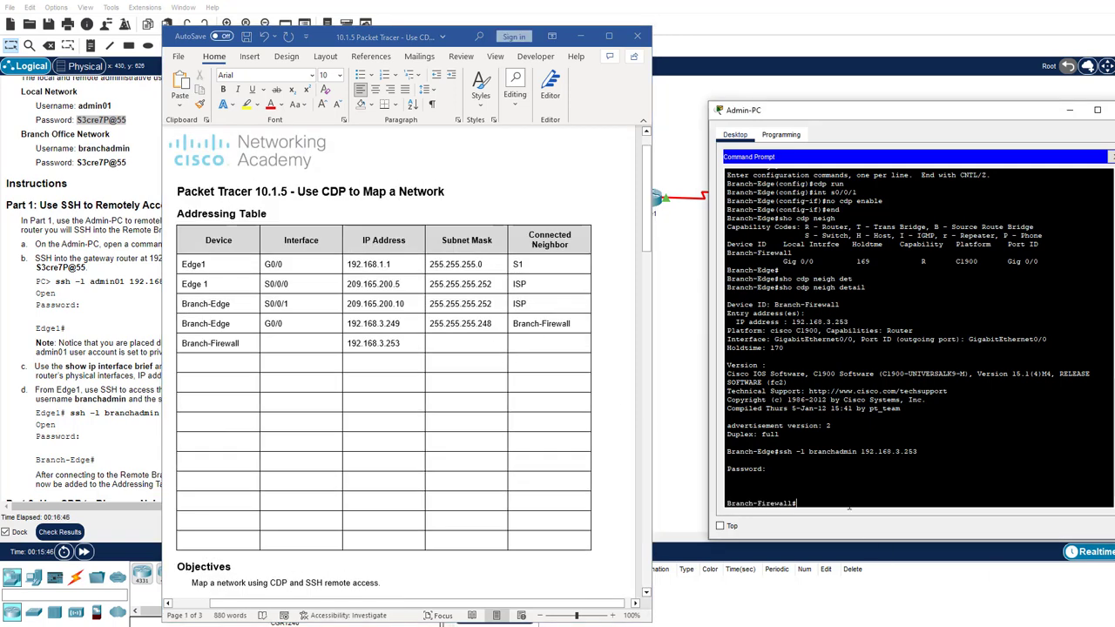
List Branch-Firewall's addressed interfaces with sh ip int br | exclude unassigned
{"action": "key", "text": "Return"}
{"action": "type", "text": "sh "}
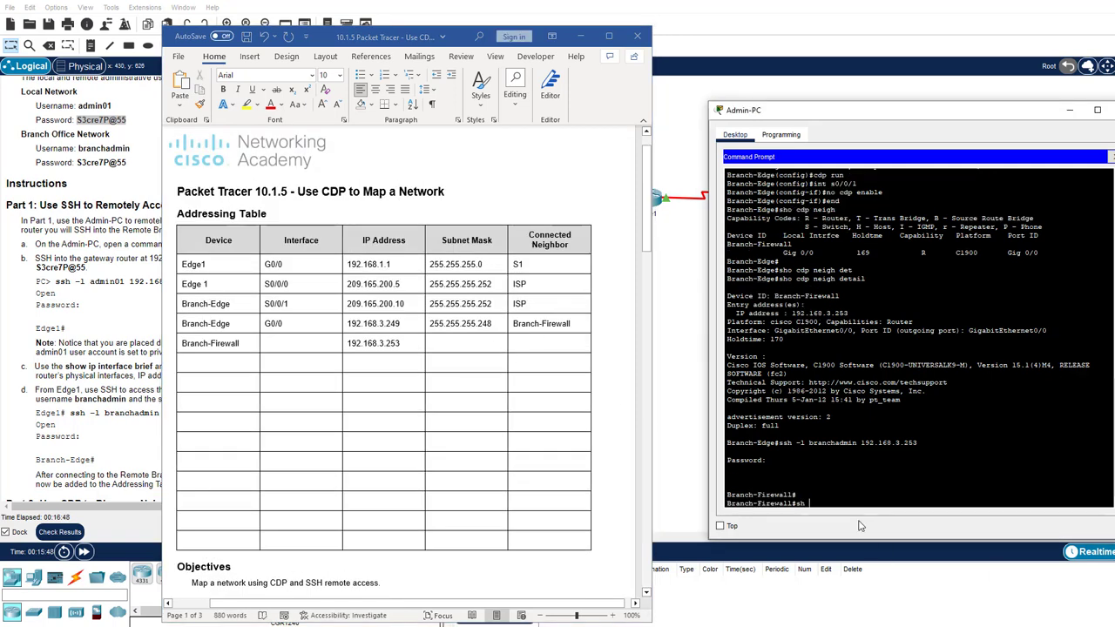
{"action": "type", "text": "ip int br | ex"}
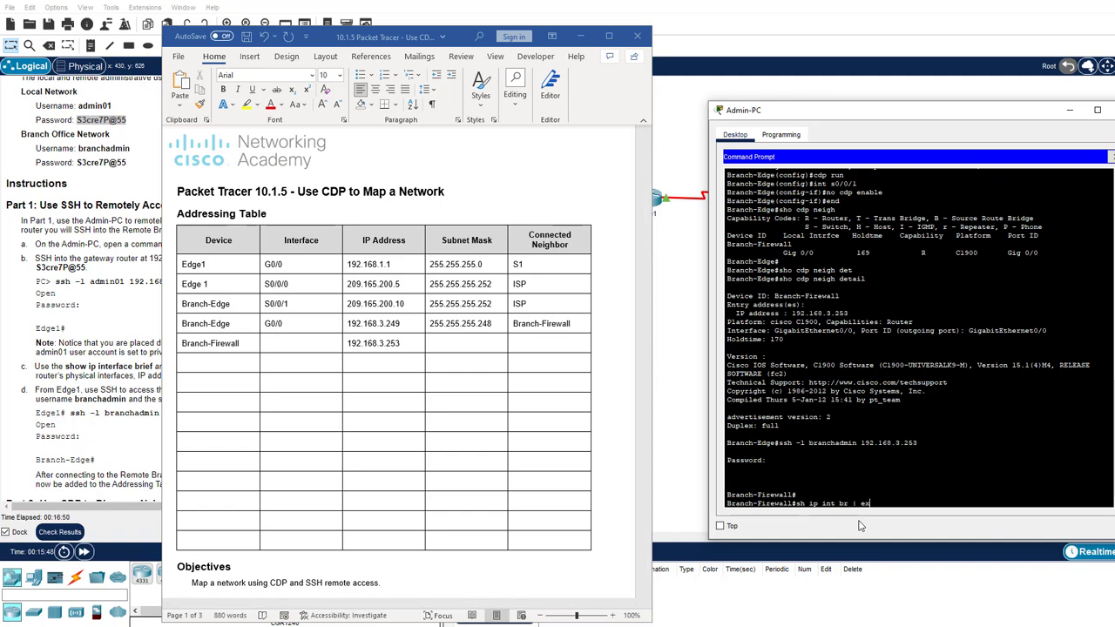
{"action": "type", "text": "clude unassigned"}
{"action": "key", "text": "Return"}
Enter interface G0/0 for the Branch-Firewall row of the Addressing Table by copying it from the Branch-Edge row above
{"action": "left_click_drag", "start_coordinate": [793, 486], "coordinate": [805, 486]}
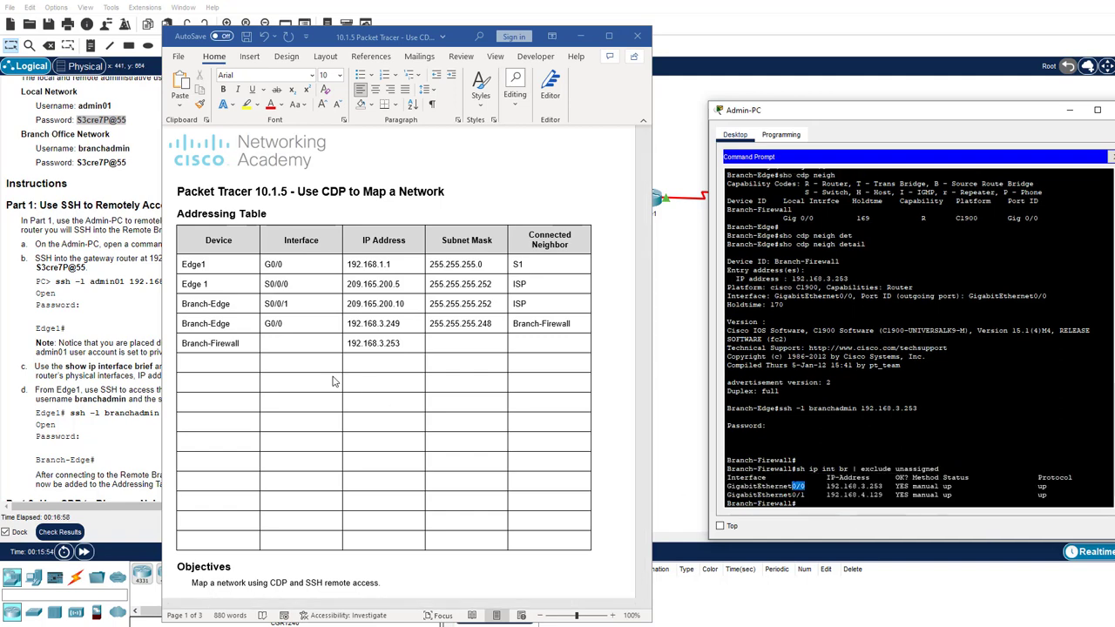
{"action": "left_click", "coordinate": [288, 324]}
{"action": "left_click_drag", "start_coordinate": [285, 323], "coordinate": [267, 323]}
{"action": "key", "text": "ctrl+c"}
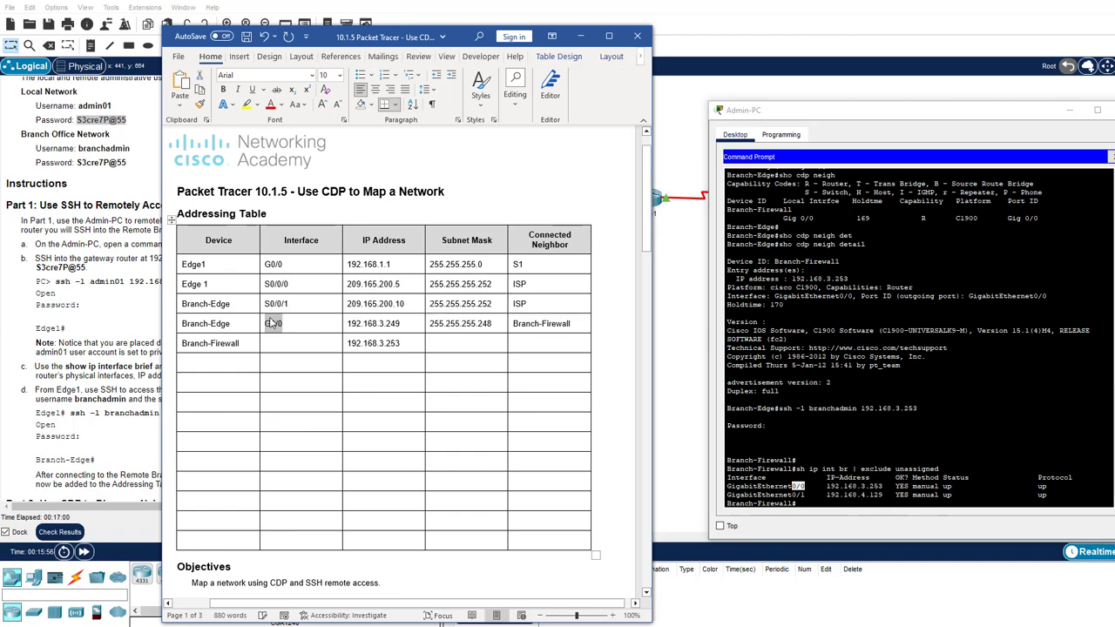
{"action": "key", "text": "ctrl+v"}
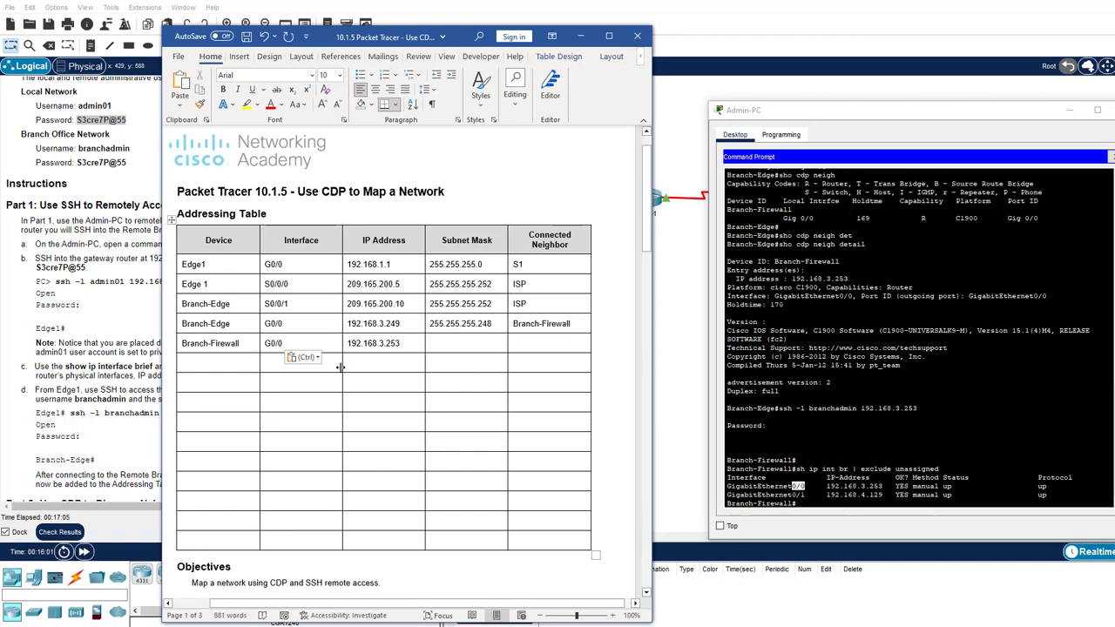
Add a second Branch-Firewall row to the Addressing Table with G0/1 as its interface
{"action": "key", "text": "Escape"}
{"action": "left_click", "coordinate": [290, 364]}
{"action": "key", "text": "ctrl+v"}
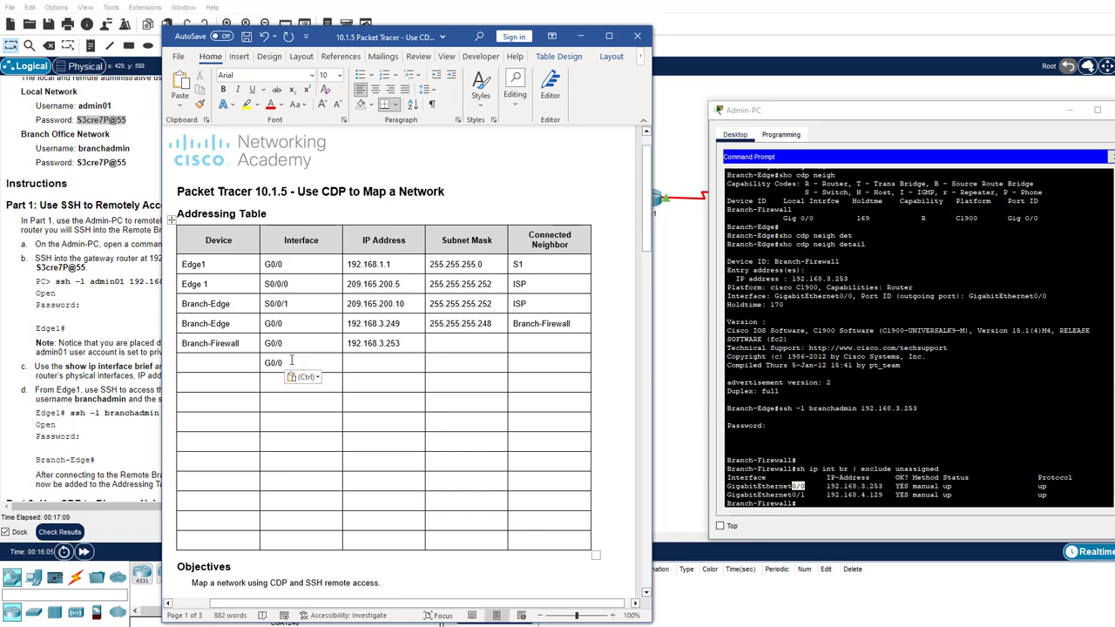
{"action": "key", "text": "BackSpace"}
{"action": "type", "text": "1"}
{"action": "left_click_drag", "start_coordinate": [242, 343], "coordinate": [181, 343]}
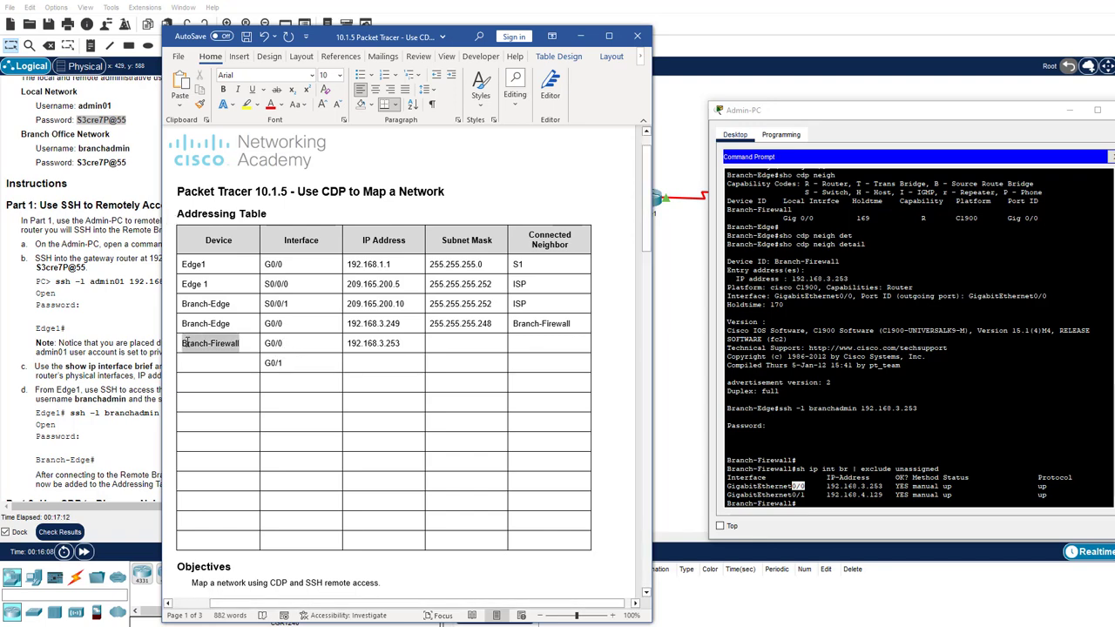
{"action": "left_click", "coordinate": [213, 369]}
{"action": "key", "text": "ctrl+v"}
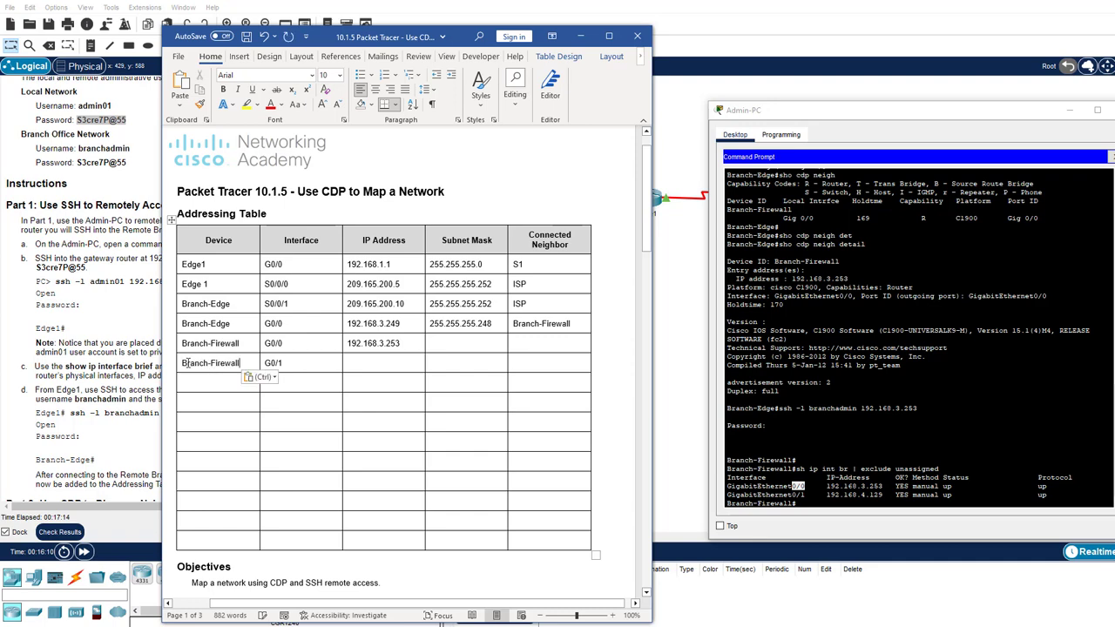
Copy the GigabitEthernet0/1 address 192.168.4.129 from the terminal into the IP Address cell of the Branch-Firewall G0/1 row
{"action": "left_click_drag", "start_coordinate": [826, 495], "coordinate": [883, 495]}
{"action": "right_click", "coordinate": [830, 493]}
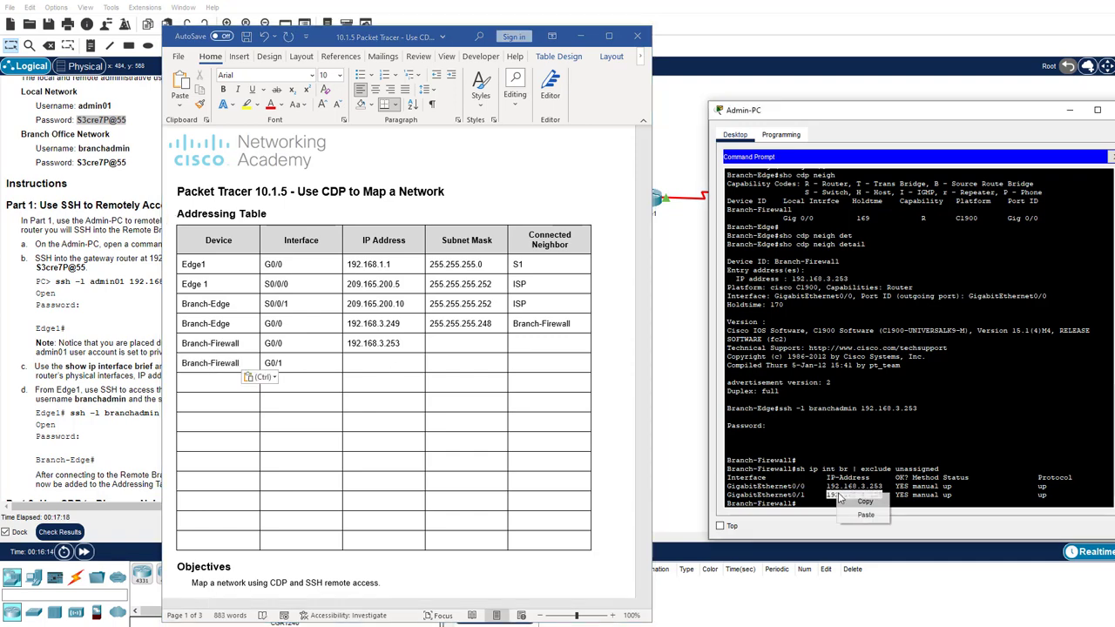
{"action": "left_click", "coordinate": [854, 500]}
{"action": "left_click", "coordinate": [400, 366]}
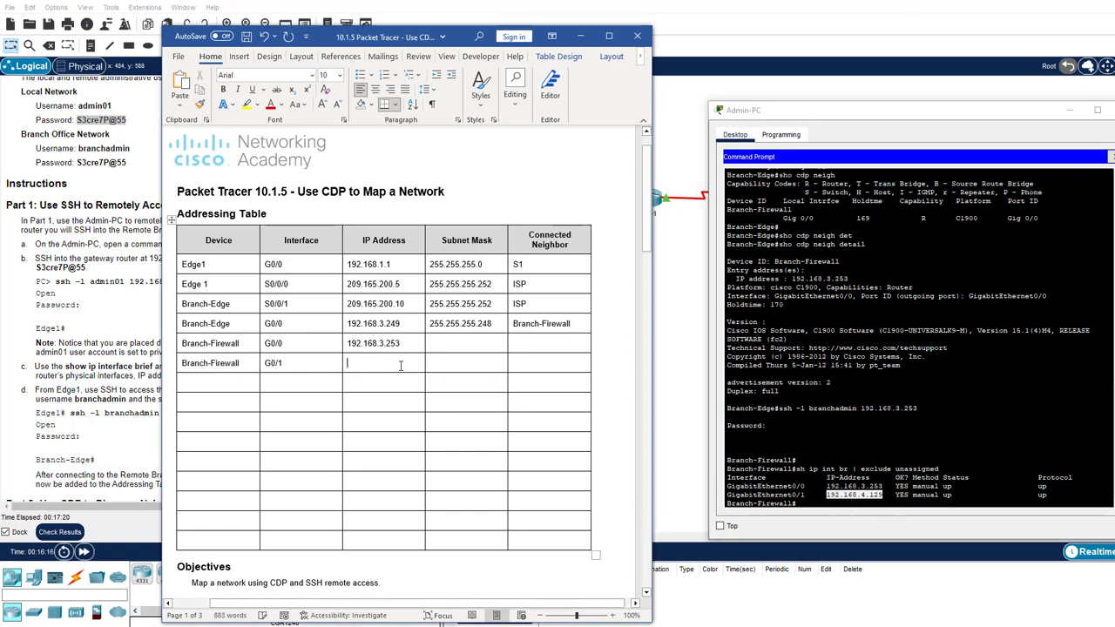
{"action": "key", "text": "ctrl+v"}
Display Branch-Firewall's interface configuration with show run | section interface
{"action": "left_click", "coordinate": [819, 527]}
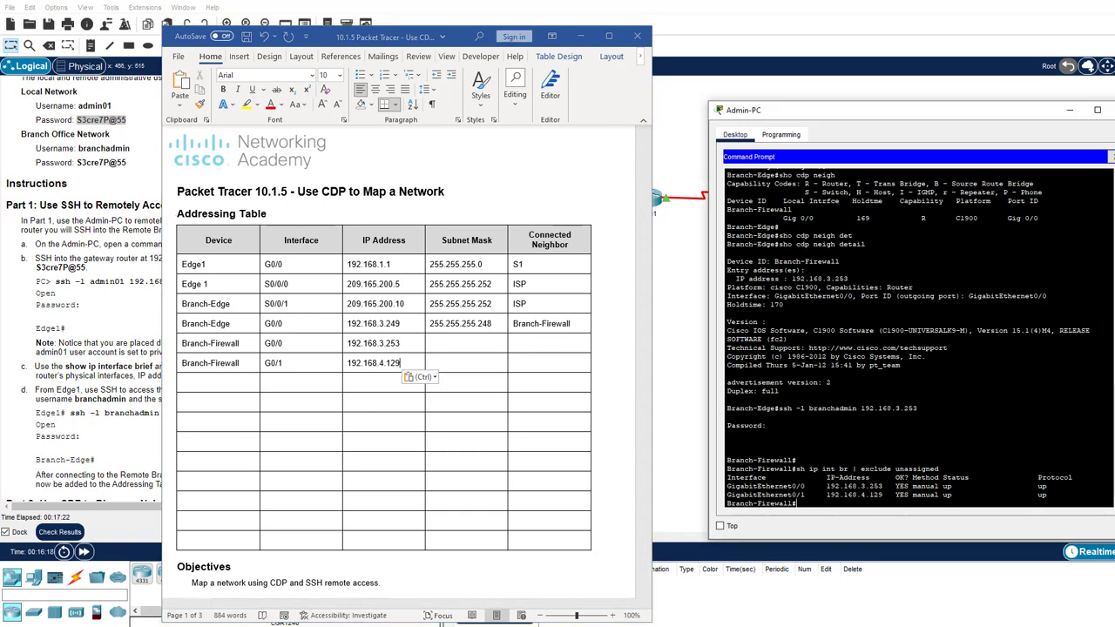
{"action": "type", "text": "show run | section interface"}
{"action": "key", "text": "Return"}
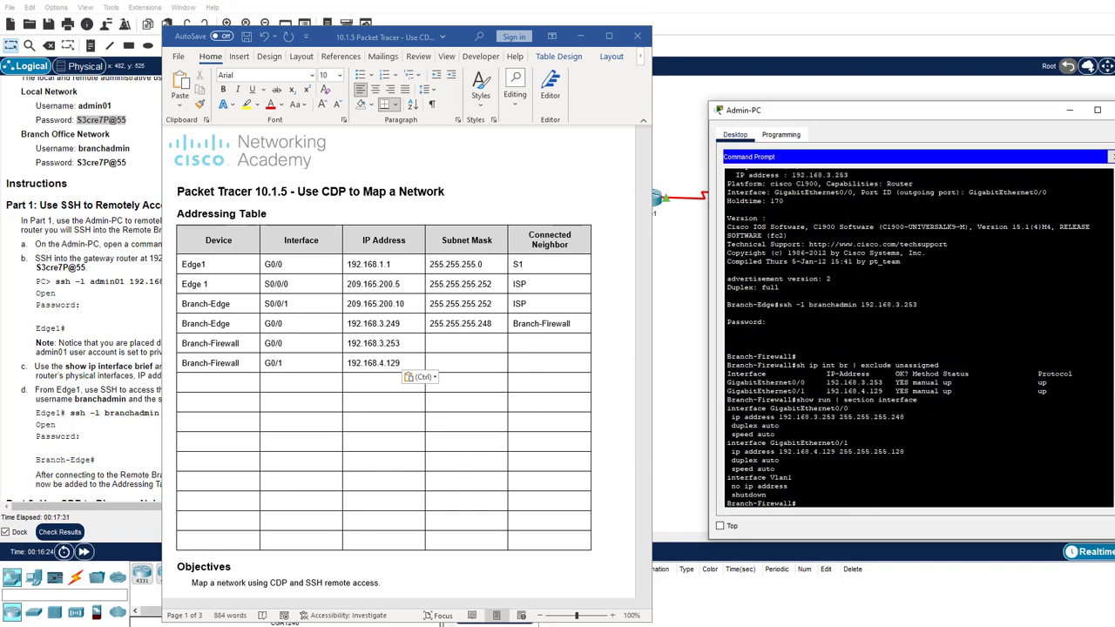
Copy the subnet masks 255.255.255.248 and 255.255.255.128 from the terminal into the Branch-Firewall G0/0 and G0/1 rows respectively
{"action": "left_click_drag", "start_coordinate": [905, 417], "coordinate": [842, 418]}
{"action": "left_click", "coordinate": [466, 343]}
{"action": "key", "text": "ctrl+v"}
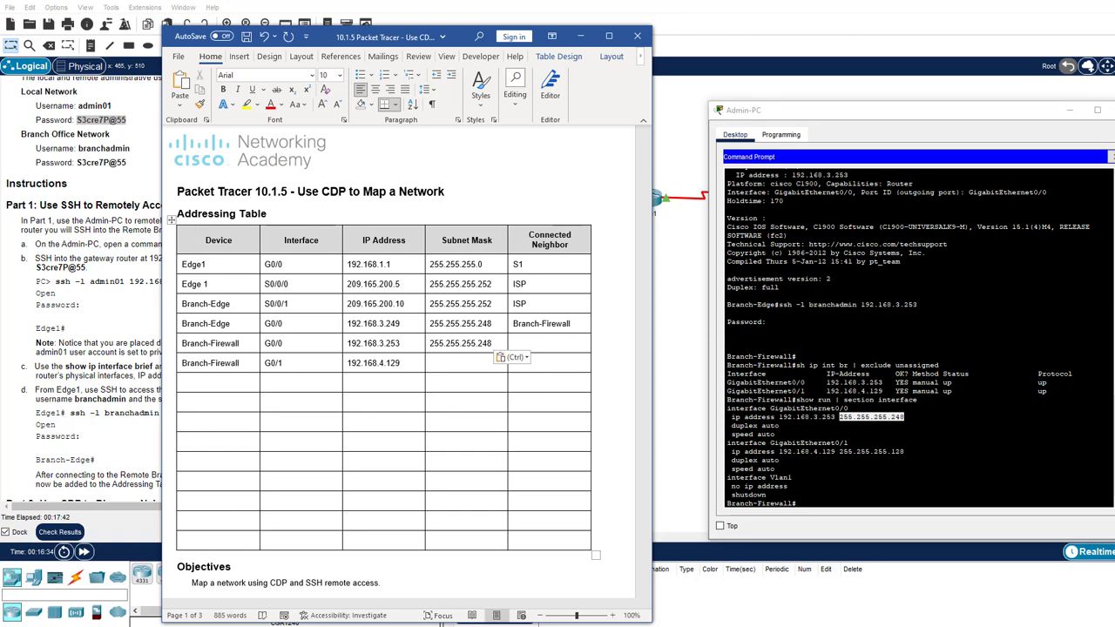
{"action": "left_click_drag", "start_coordinate": [905, 452], "coordinate": [838, 452]}
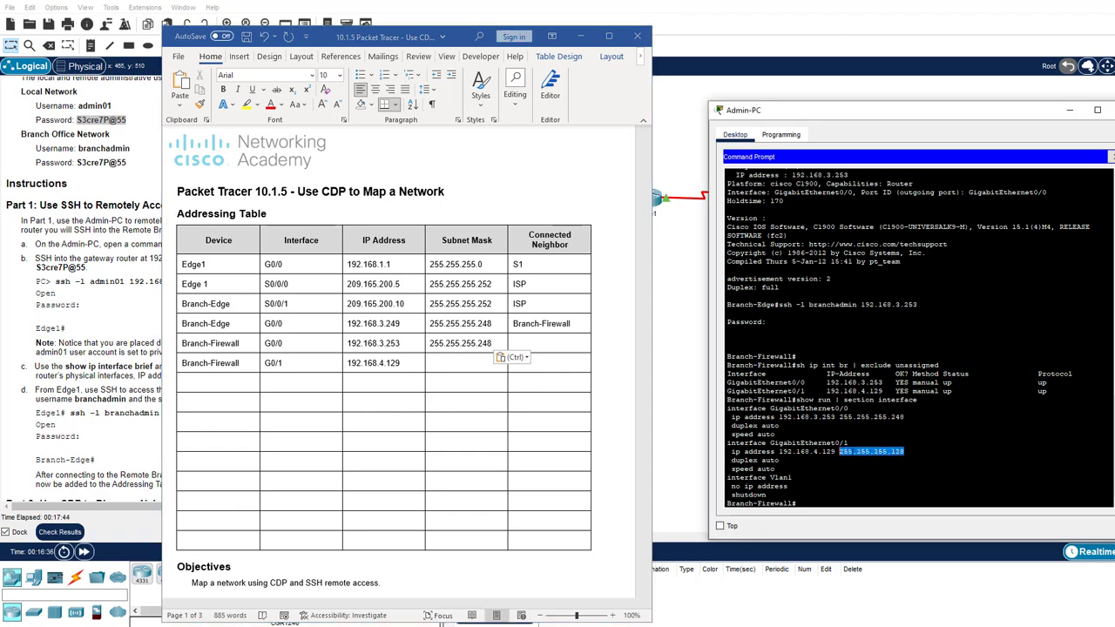
{"action": "right_click", "coordinate": [871, 451]}
{"action": "left_click", "coordinate": [890, 457]}
{"action": "left_click", "coordinate": [468, 364]}
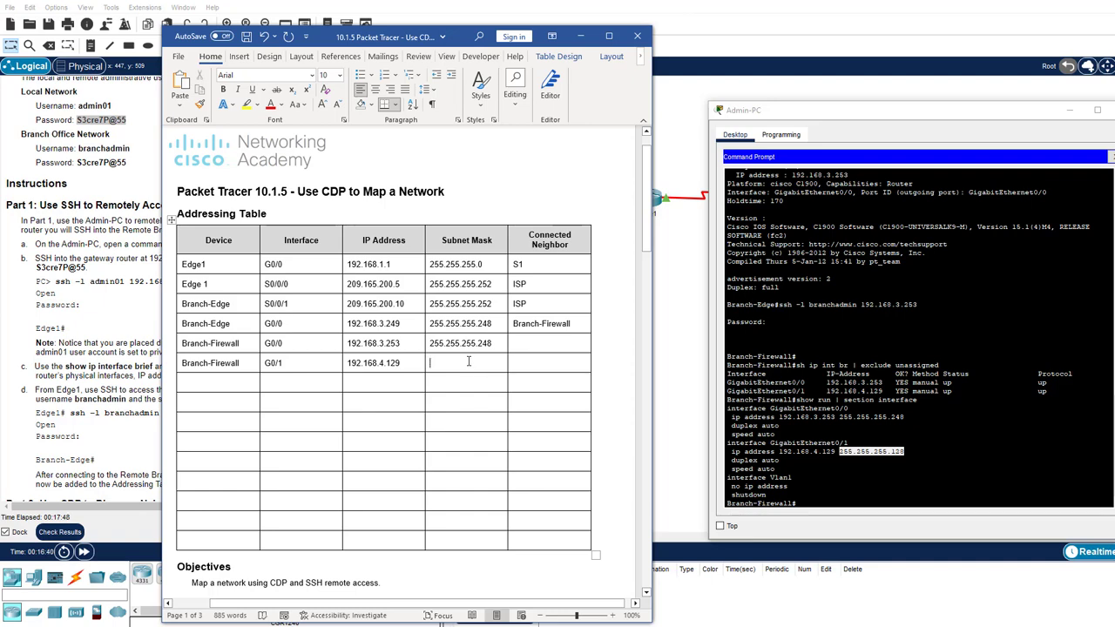
{"action": "key", "text": "ctrl+v"}
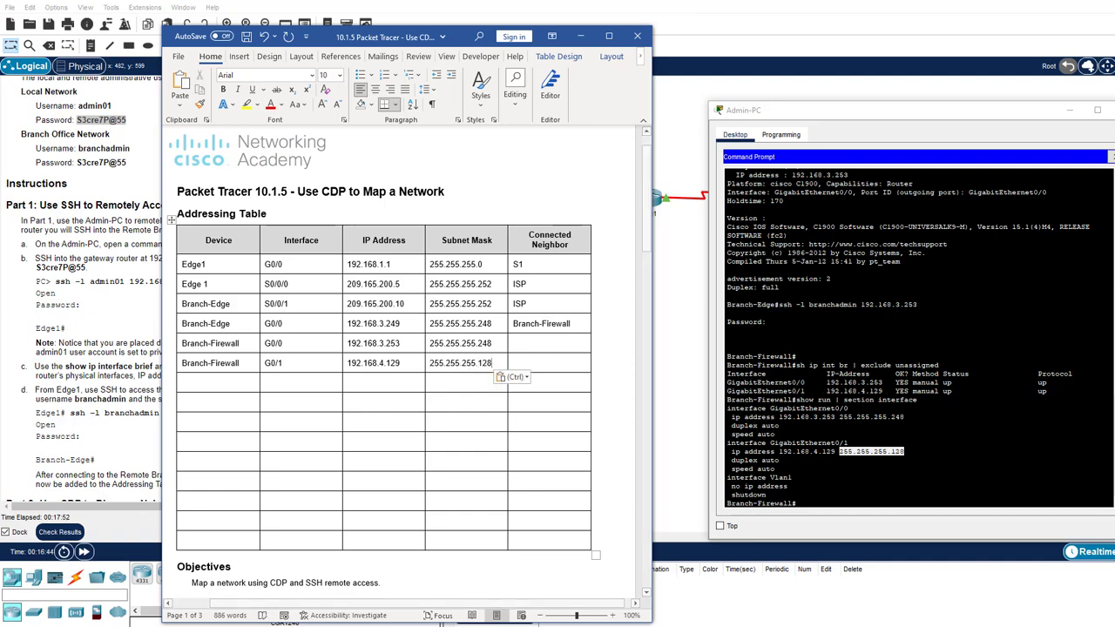
List Branch-Firewall's CDP neighbors with show cdp neigh
{"action": "left_click", "coordinate": [834, 504]}
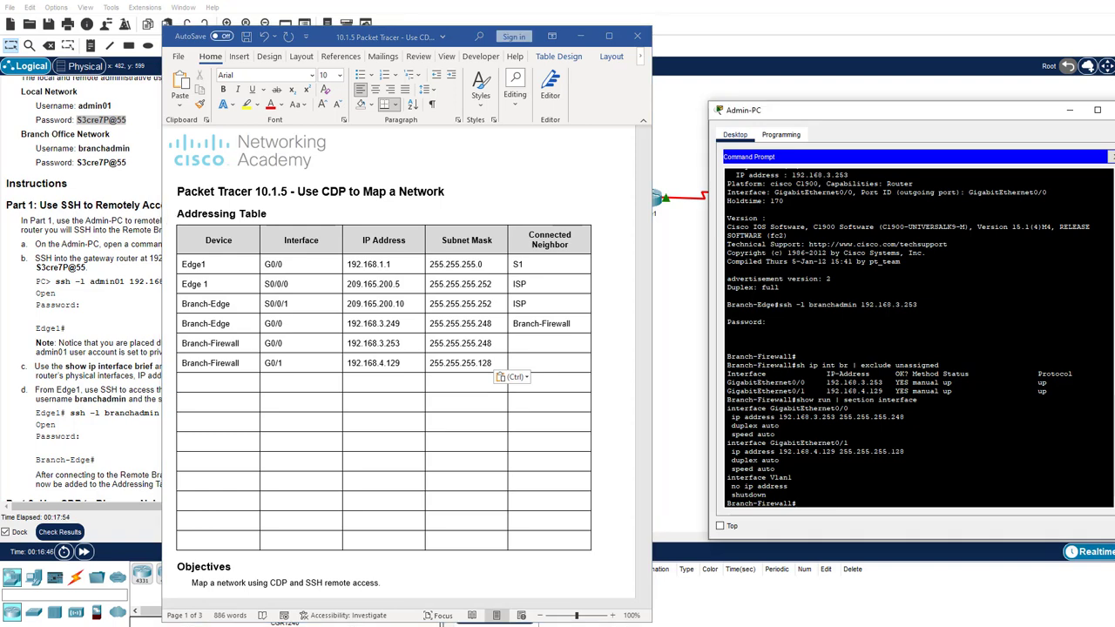
{"action": "type", "text": "show cdp neigh"}
{"action": "key", "text": "Return"}
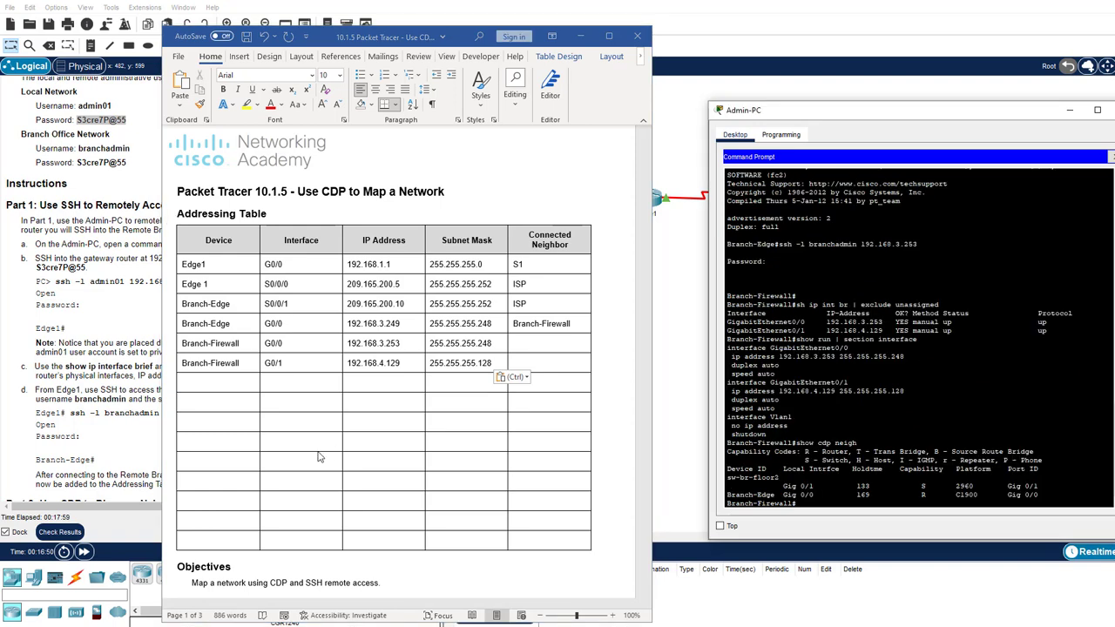
Answer the step g question on neighboring device types with "2960 switch, 1900 router"
{"action": "scroll", "coordinate": [488, 510], "scroll_direction": "down", "scroll_amount": 4}
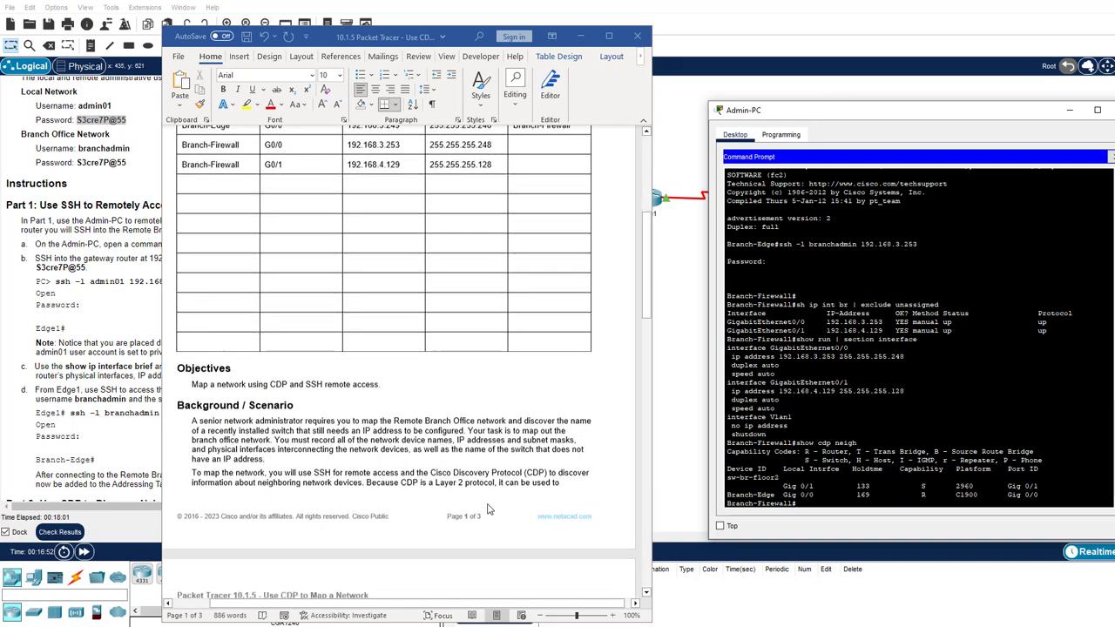
{"action": "scroll", "coordinate": [488, 510], "scroll_direction": "down", "scroll_amount": 20}
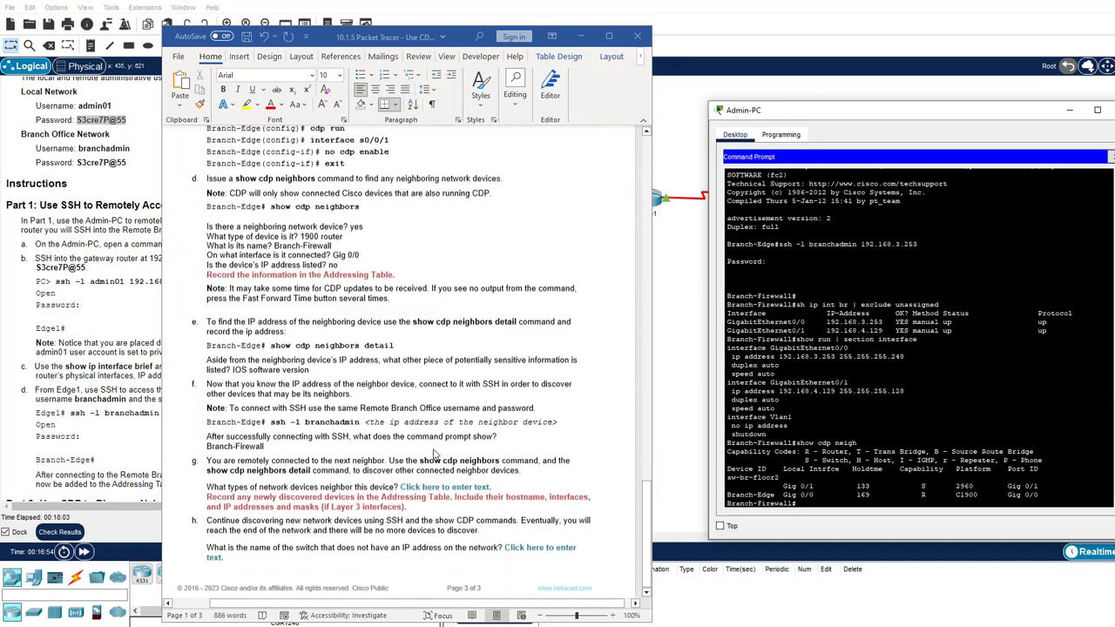
{"action": "scroll", "coordinate": [433, 452], "scroll_direction": "down", "scroll_amount": 1}
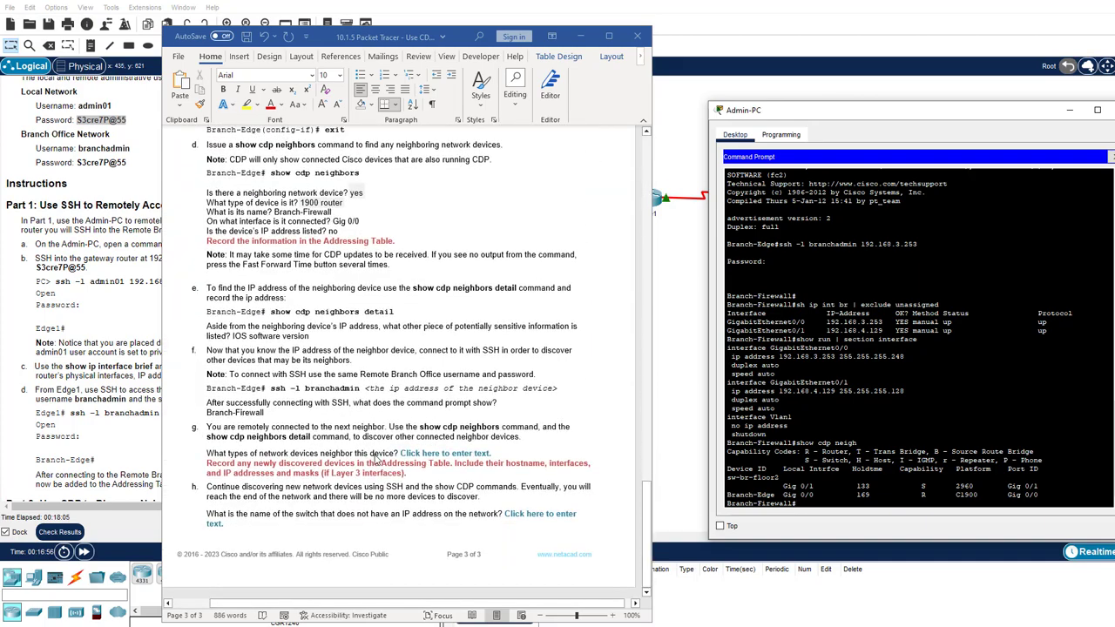
{"action": "left_click", "coordinate": [428, 455]}
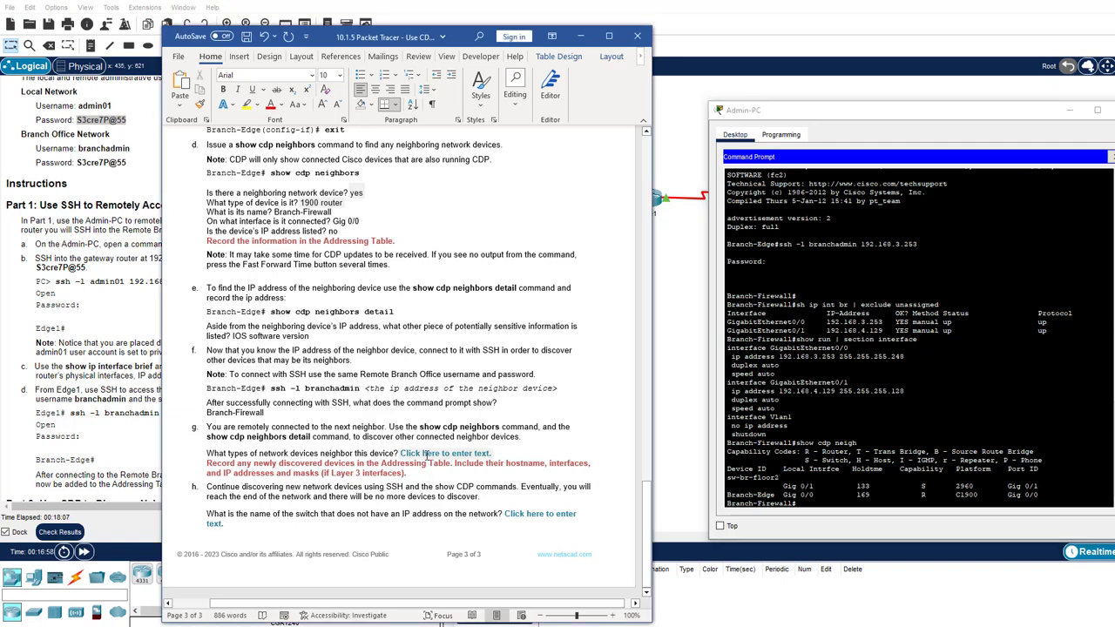
{"action": "left_click", "coordinate": [426, 454]}
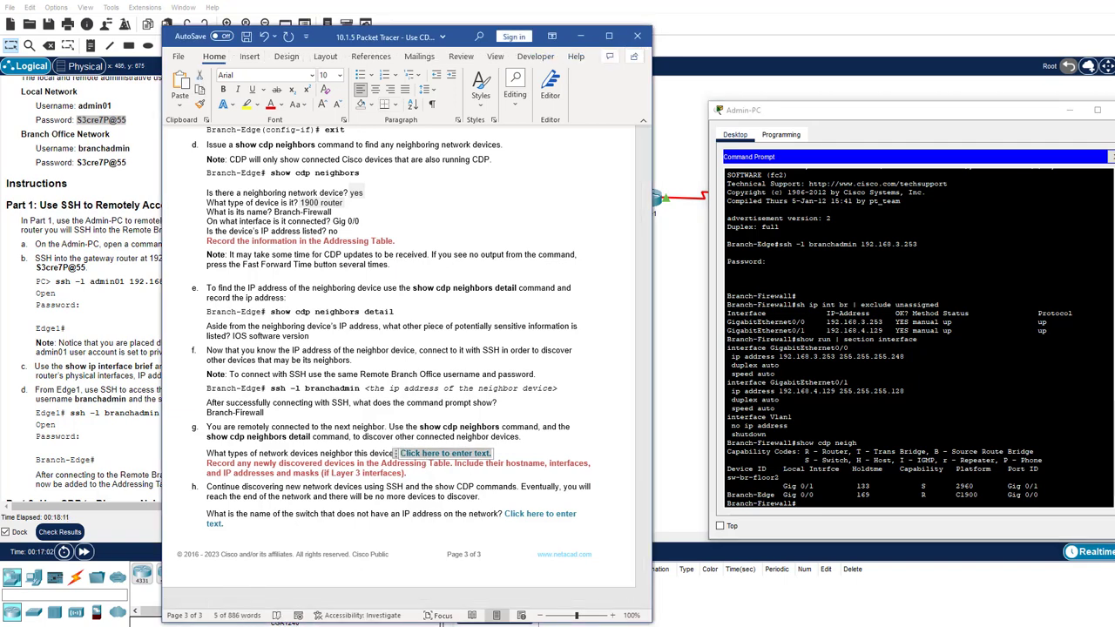
{"action": "type", "text": "2960 sw"}
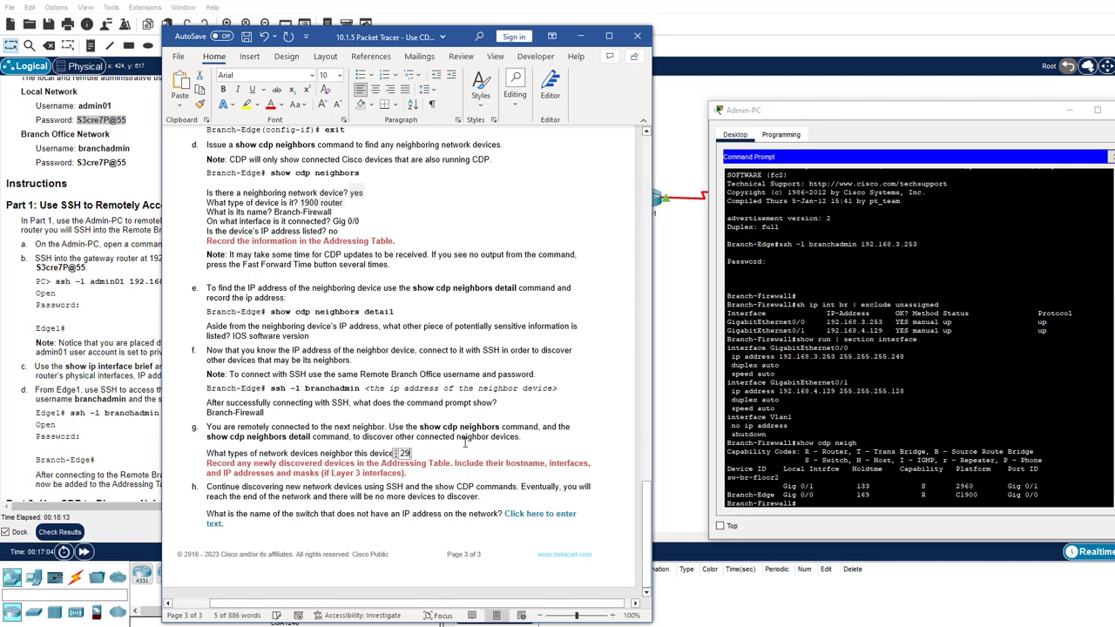
{"action": "type", "text": "it"}
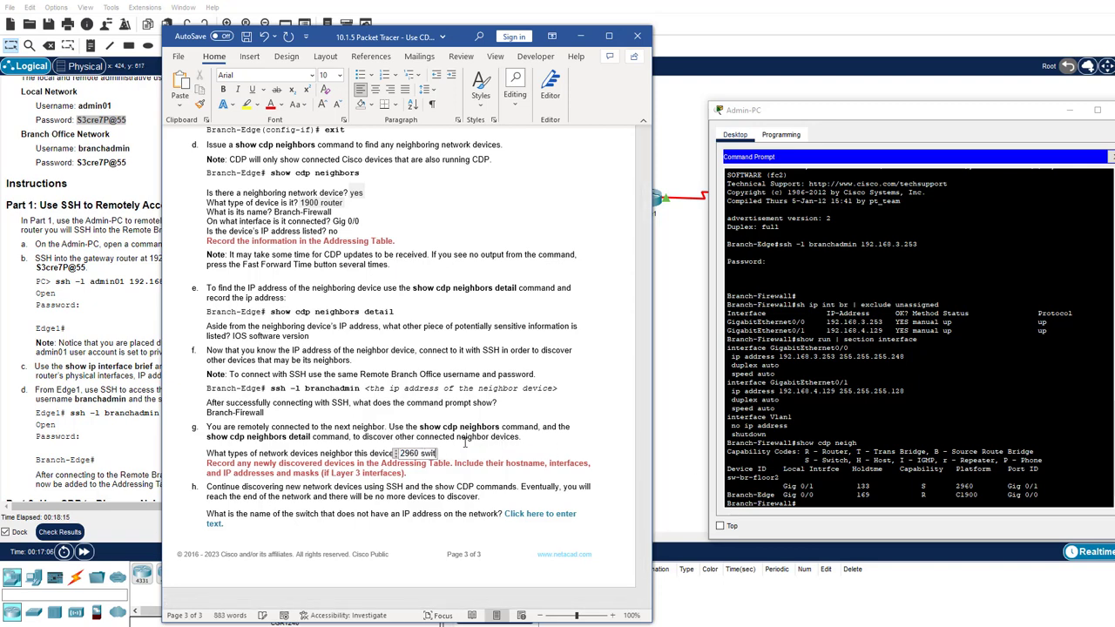
{"action": "type", "text": "ch, 1900 router"}
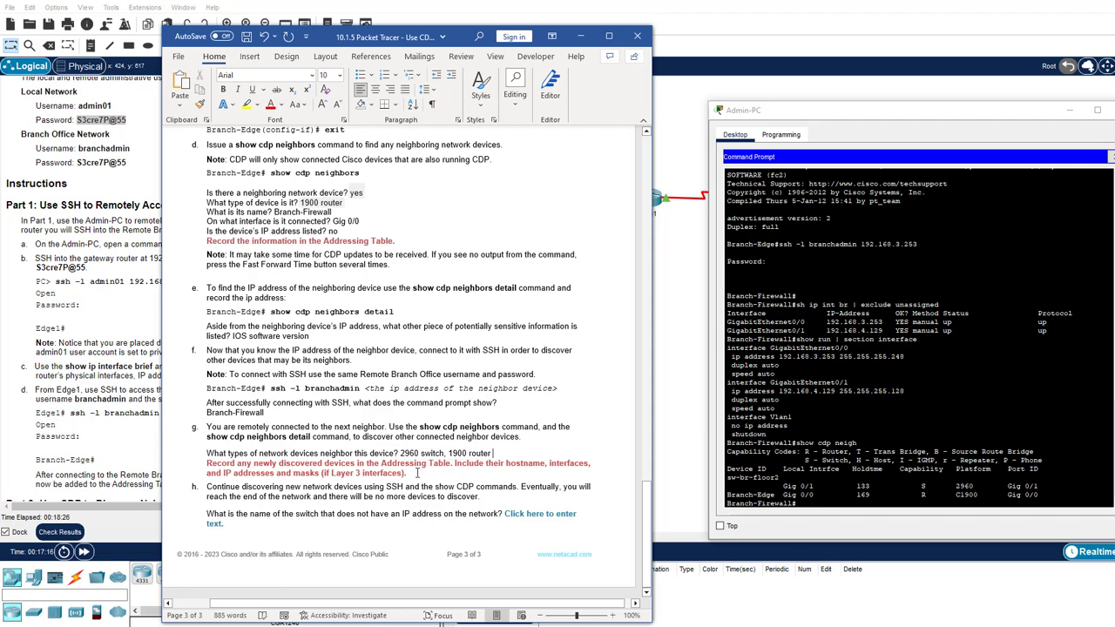
Copy the device ID Branch-Edge from the terminal into the Connected Neighbor cell of the Branch-Firewall G0/0 row
{"action": "scroll", "coordinate": [417, 473], "scroll_direction": "up", "scroll_amount": 15}
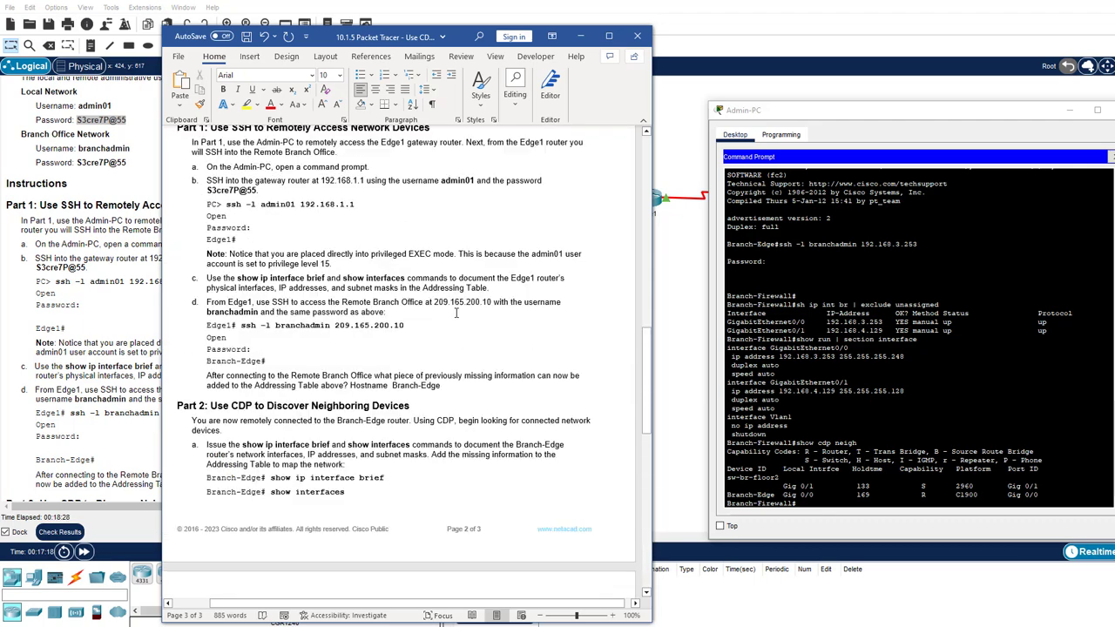
{"action": "scroll", "coordinate": [455, 314], "scroll_direction": "up", "scroll_amount": 15}
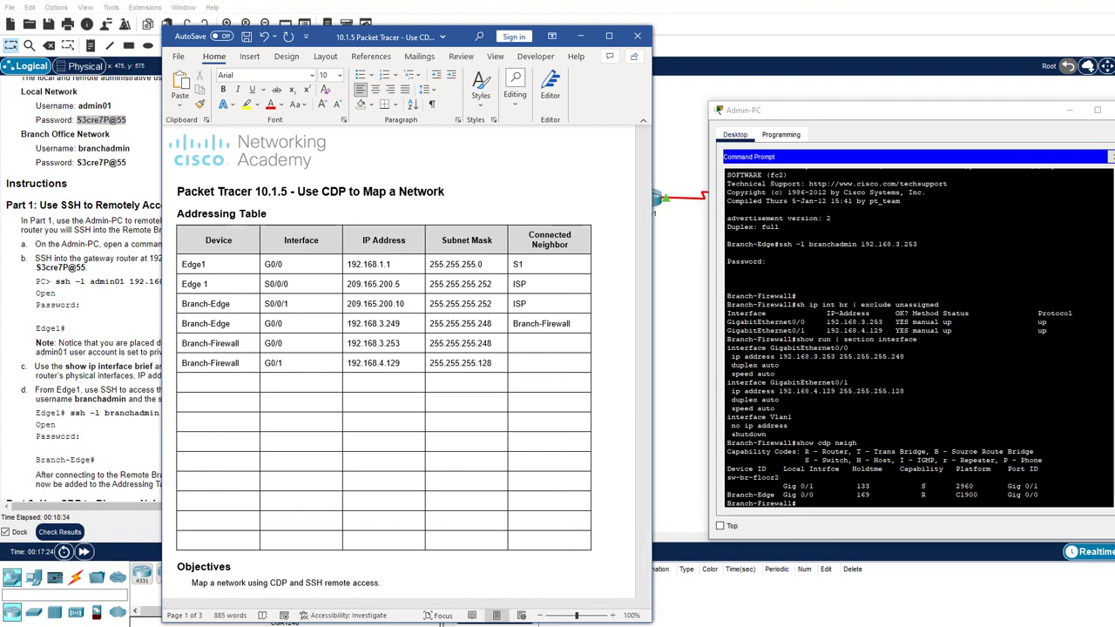
{"action": "left_click_drag", "start_coordinate": [775, 493], "coordinate": [728, 494]}
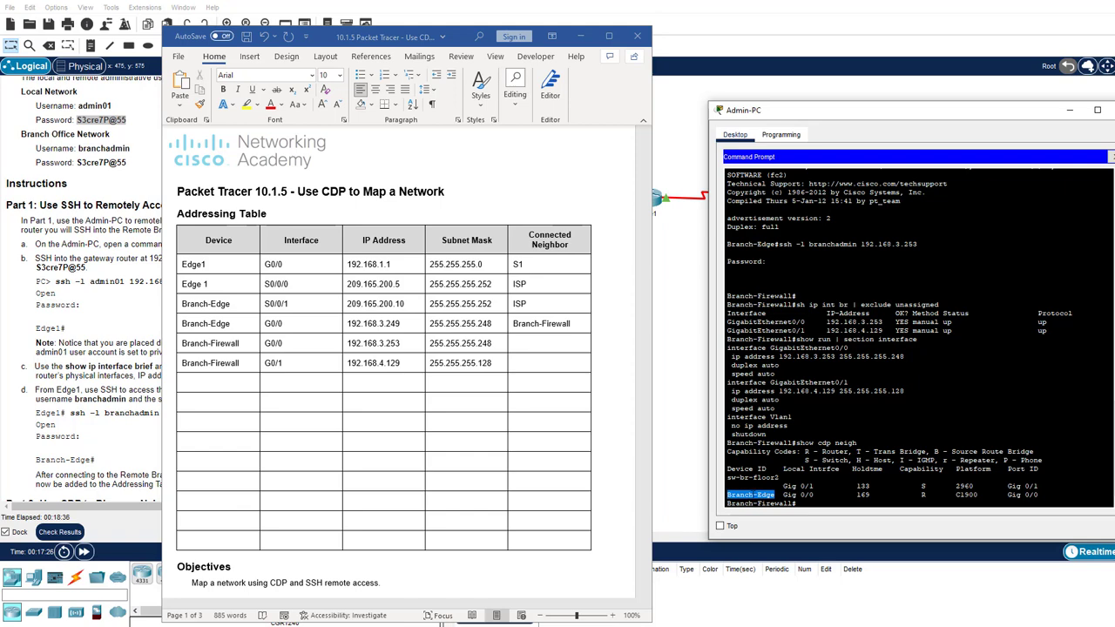
{"action": "right_click", "coordinate": [750, 494]}
{"action": "left_click", "coordinate": [765, 502]}
{"action": "left_click", "coordinate": [556, 345]}
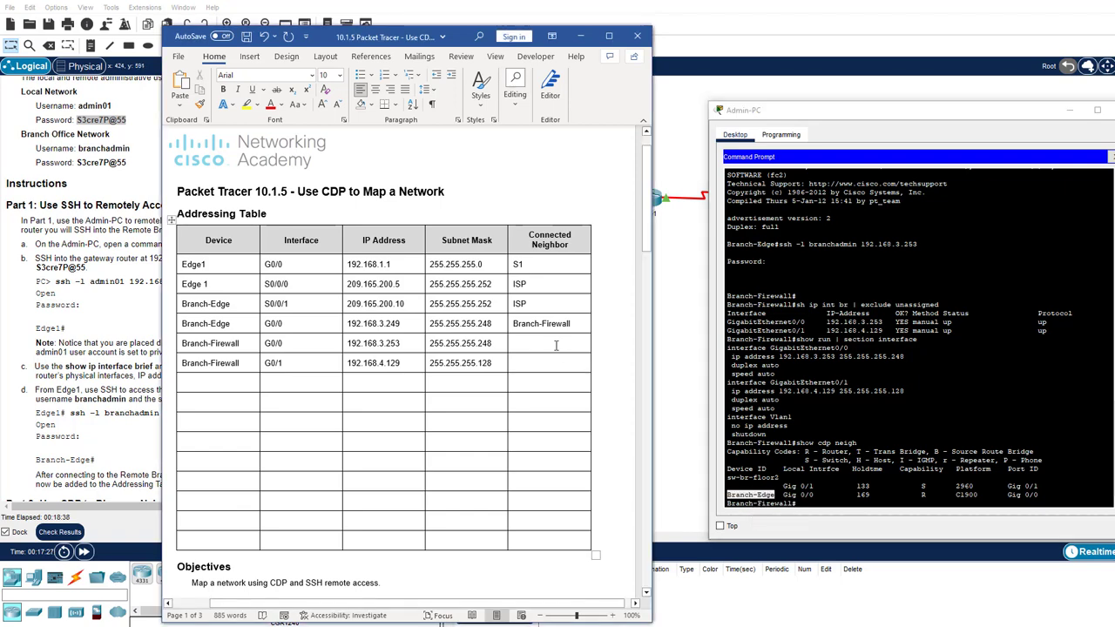
{"action": "key", "text": "ctrl+v"}
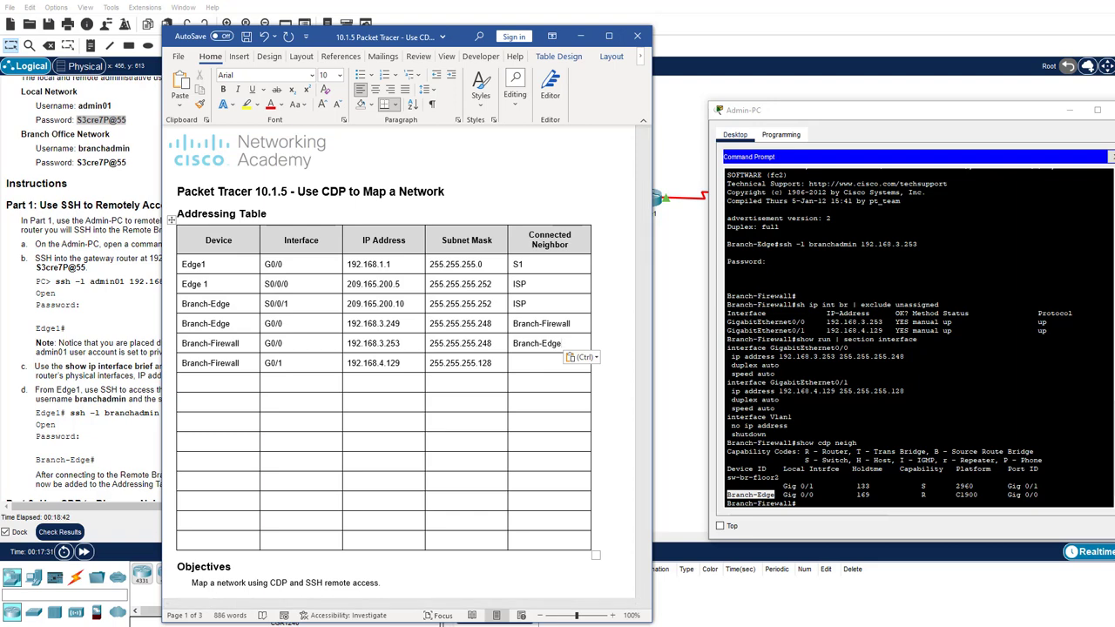
Copy the device ID sw-br-floor2 from the terminal into the Connected Neighbor cell of the Branch-Firewall G0/1 row
{"action": "left_click_drag", "start_coordinate": [780, 478], "coordinate": [733, 478]}
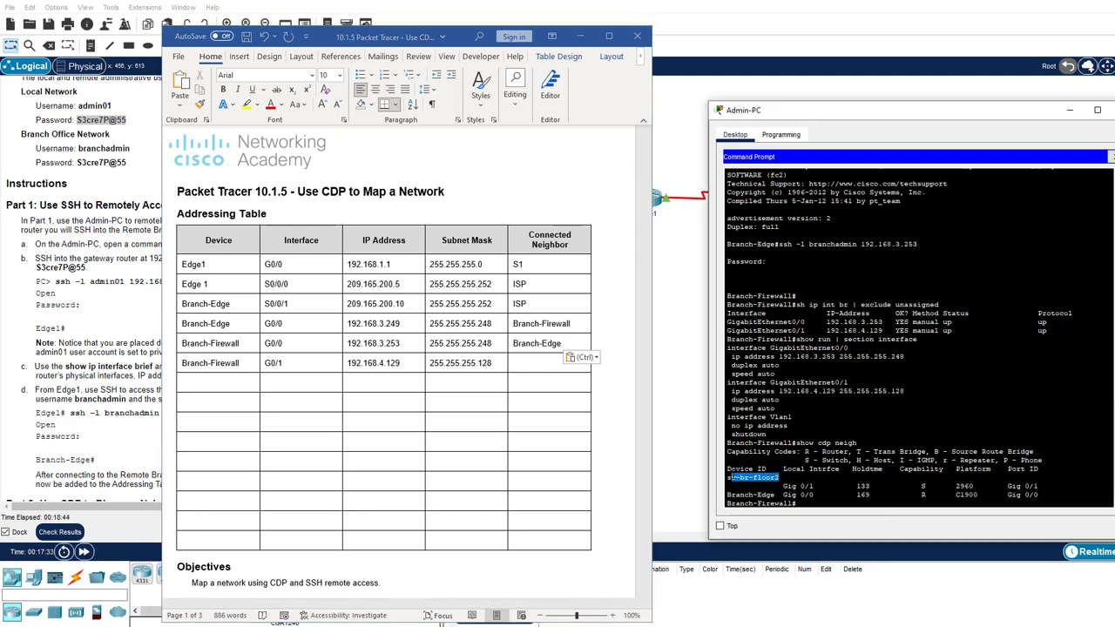
{"action": "right_click", "coordinate": [751, 477]}
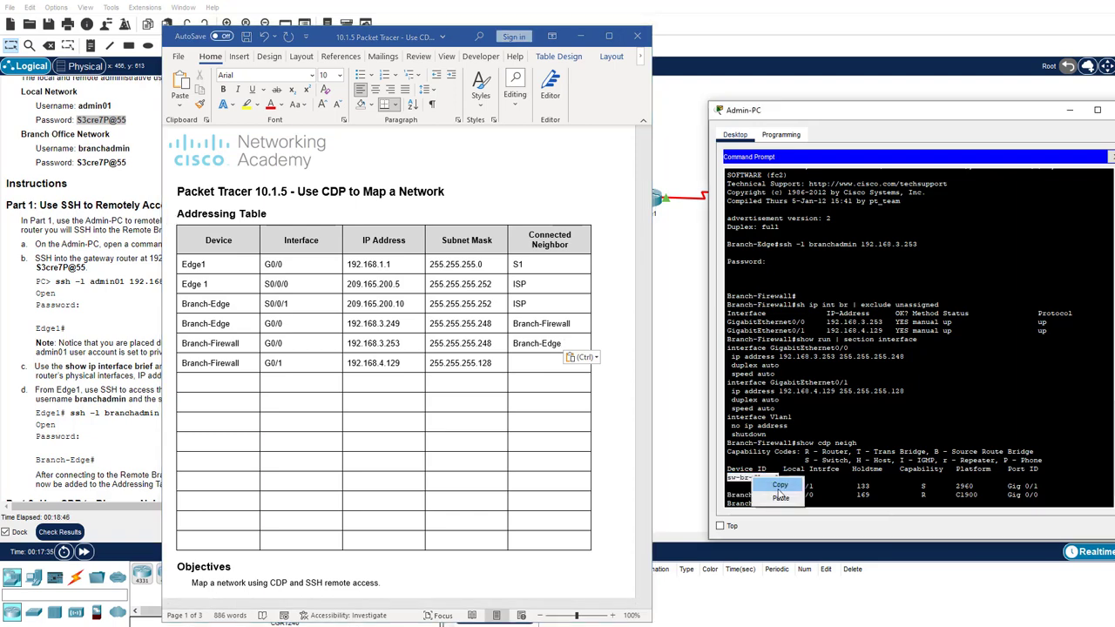
{"action": "left_click", "coordinate": [781, 487]}
{"action": "left_click", "coordinate": [546, 364]}
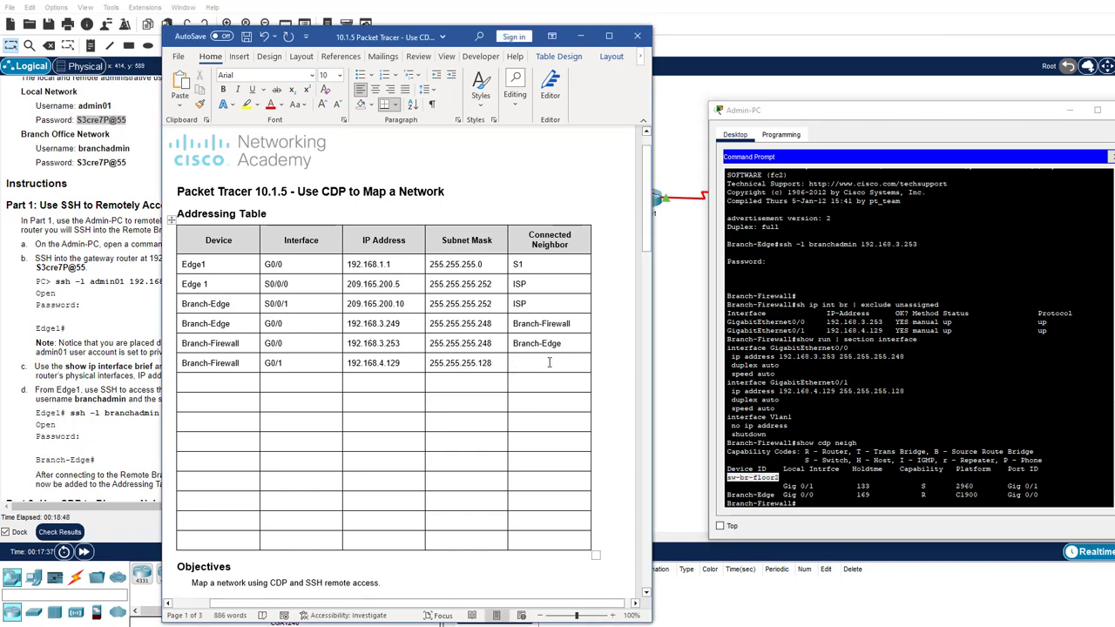
{"action": "key", "text": "ctrl+v"}
{"action": "left_click", "coordinate": [810, 505]}
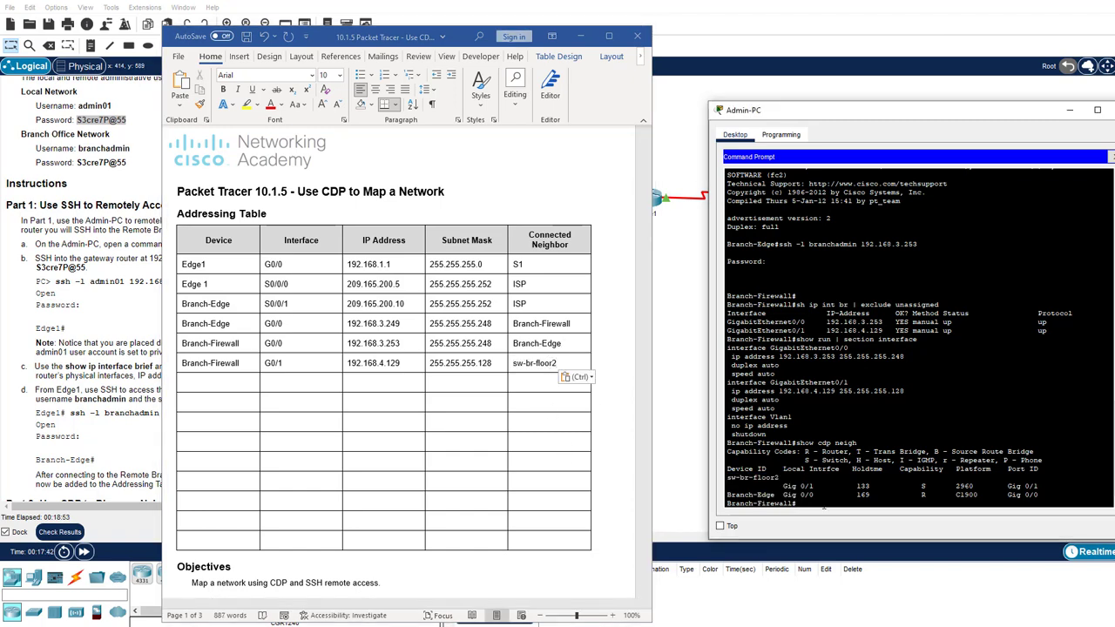
Show Branch-Firewall's detailed CDP neighbor information with show cdp neigh det
{"action": "key", "text": "Up"}
{"action": "type", "text": "det"}
{"action": "key", "text": "Return"}
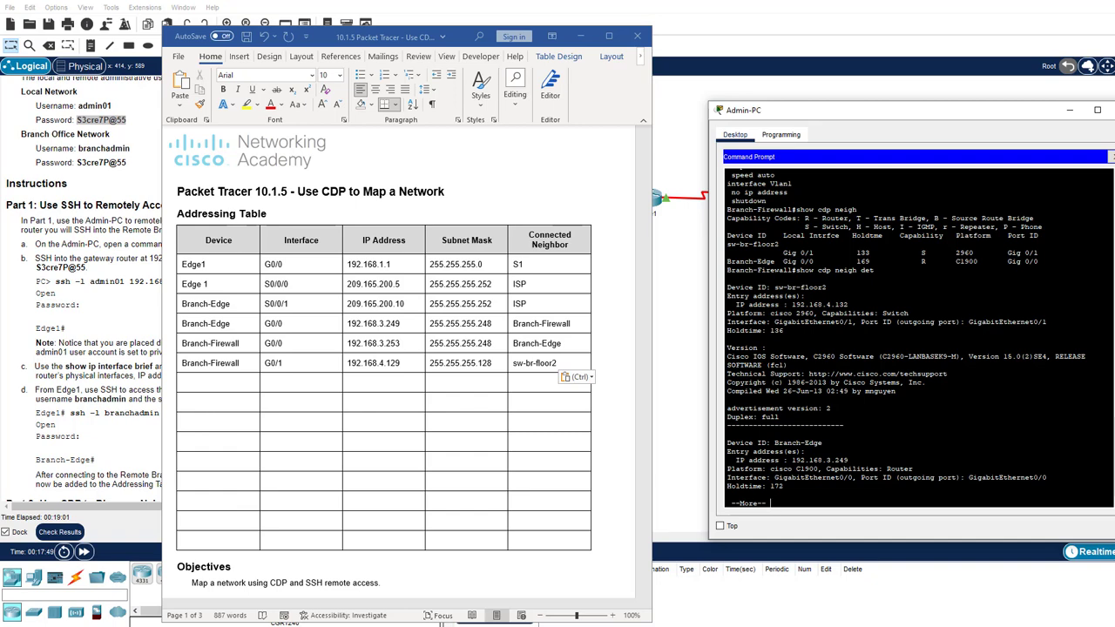
Start a new addressing table row with device sw-br-floor2 and its IP address 192.168.4.132 copied from the terminal
{"action": "left_click", "coordinate": [199, 384]}
{"action": "key", "text": "ctrl+v"}
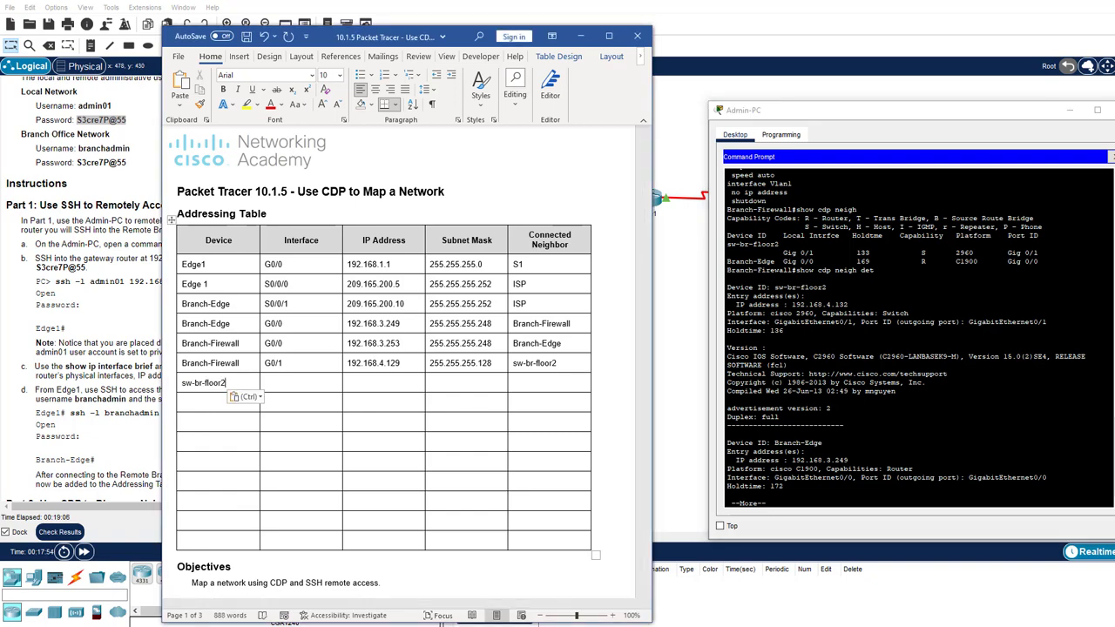
{"action": "left_click_drag", "start_coordinate": [793, 304], "coordinate": [848, 304]}
{"action": "right_click", "coordinate": [822, 305]}
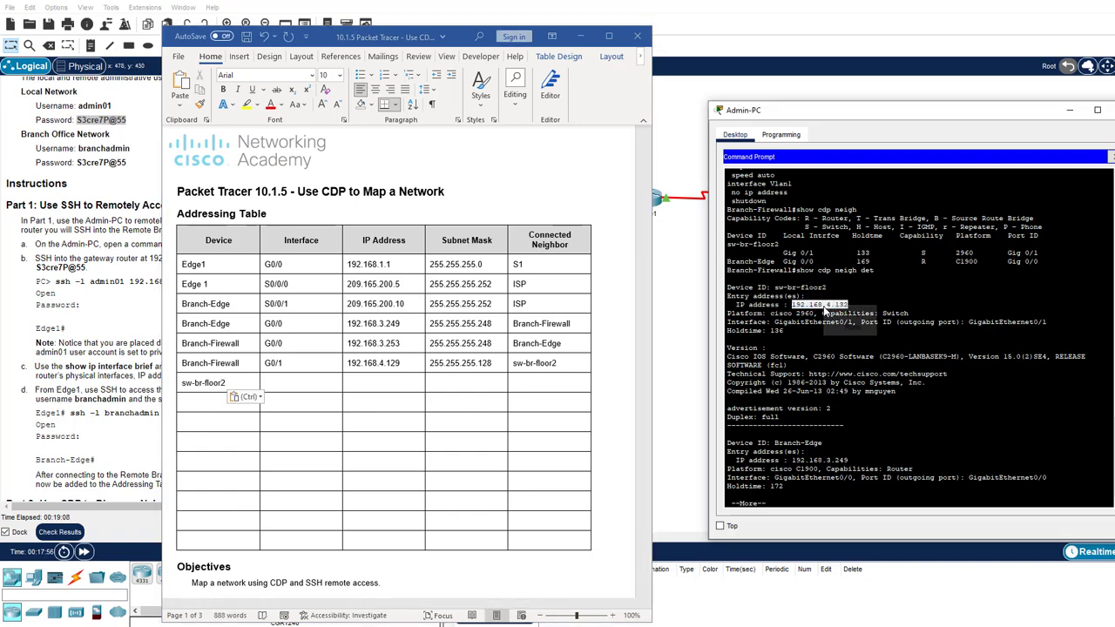
{"action": "left_click", "coordinate": [835, 314]}
{"action": "left_click", "coordinate": [390, 382]}
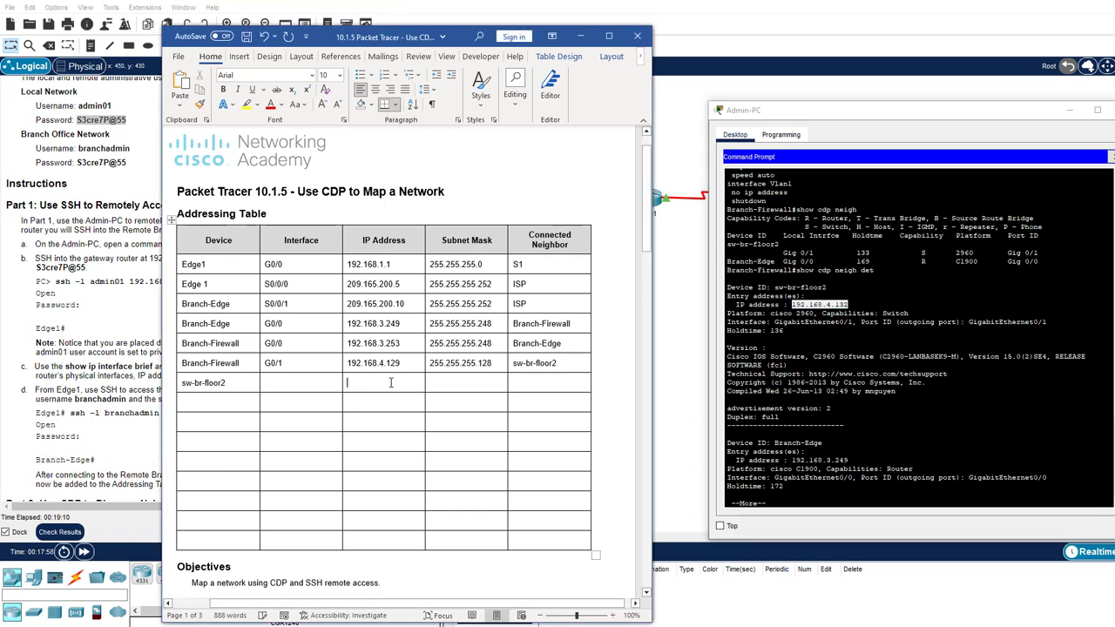
{"action": "key", "text": "ctrl+v"}
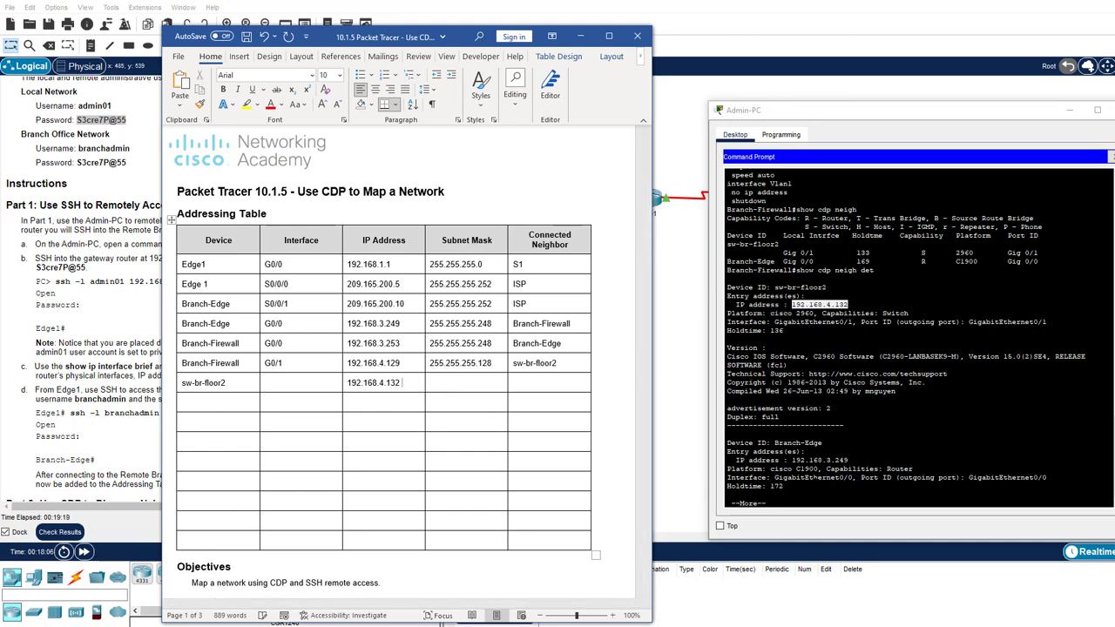
Start an SSH connection from Branch-Firewall to the floor 2 switch with ssh -l branchadmin 192.168.4.132
{"action": "left_click", "coordinate": [920, 338]}
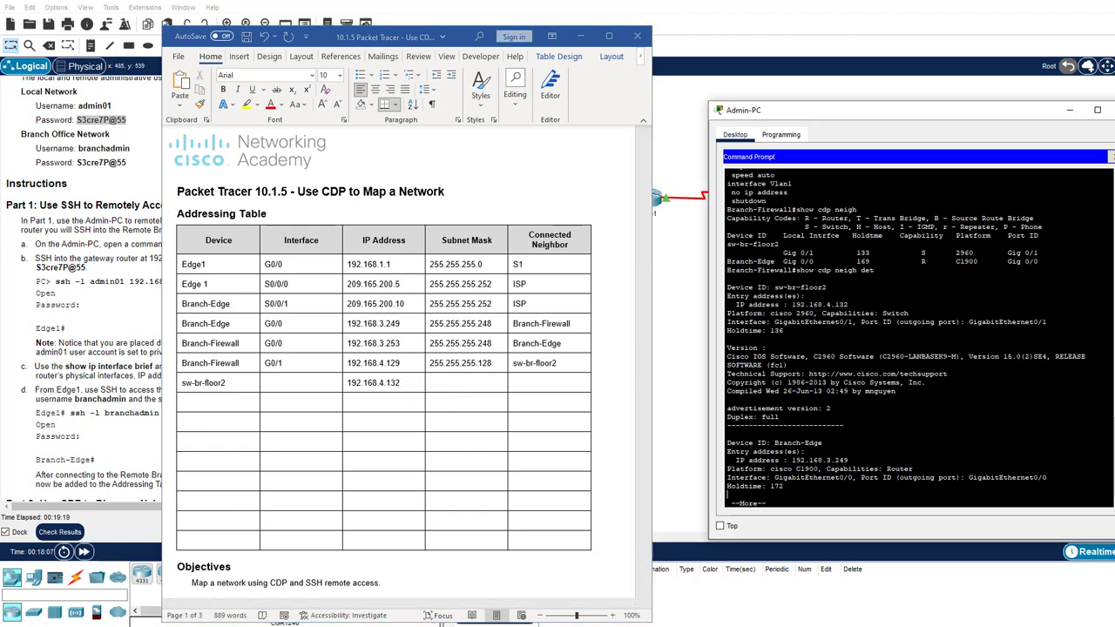
{"action": "scroll", "coordinate": [919, 338], "scroll_direction": "up", "scroll_amount": 2}
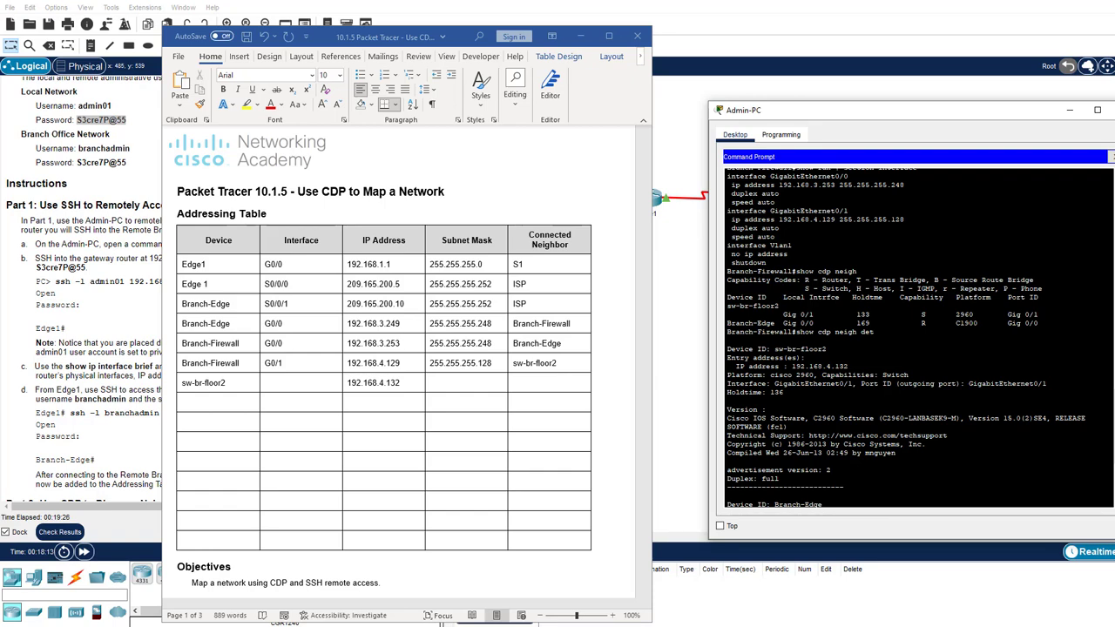
{"action": "key", "text": "Return"}
{"action": "type", "text": "ssh "}
{"action": "type", "text": "-l branchadmi"}
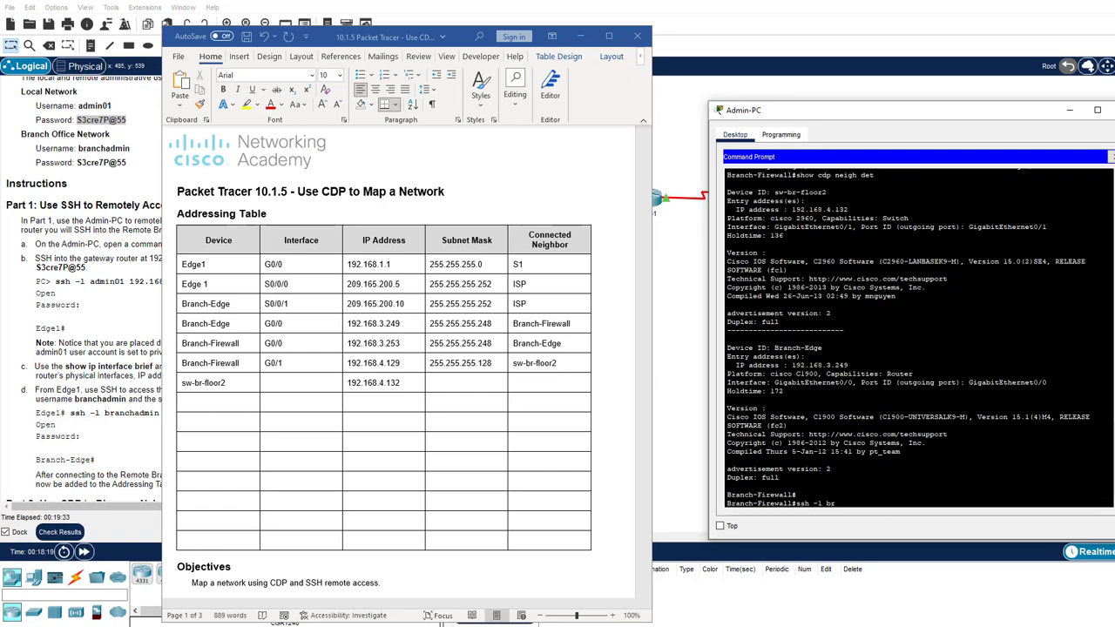
{"action": "type", "text": "n 192.168.4.132"}
{"action": "key", "text": "Return"}
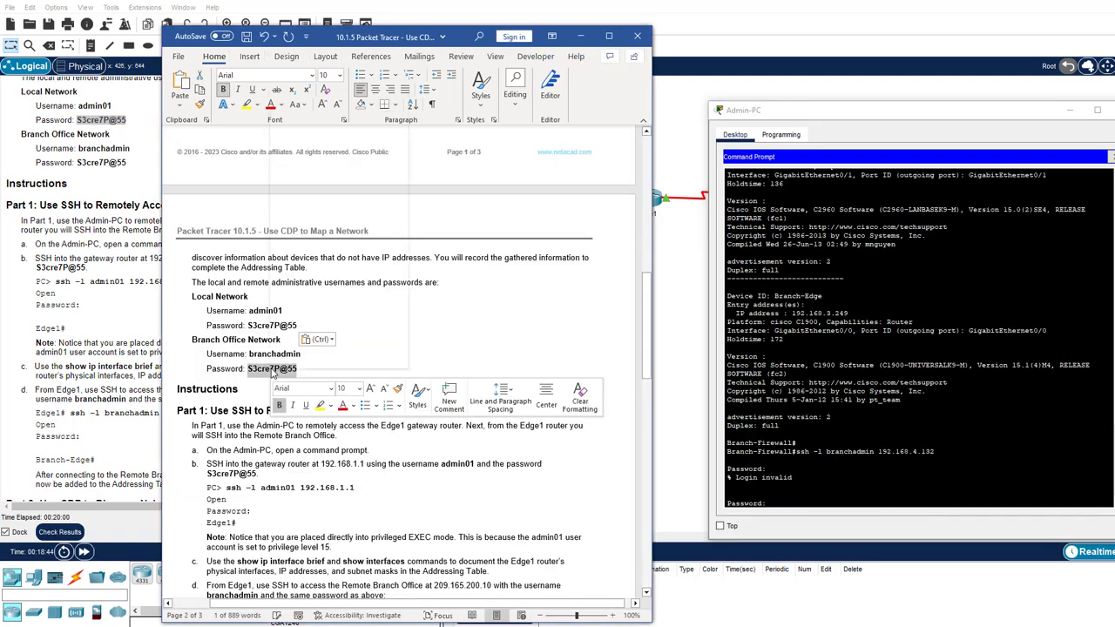
Copy the Branch Office Network password from the lab document and submit it at the SSH password prompt
{"action": "right_click", "coordinate": [274, 369]}
{"action": "left_click", "coordinate": [303, 158]}
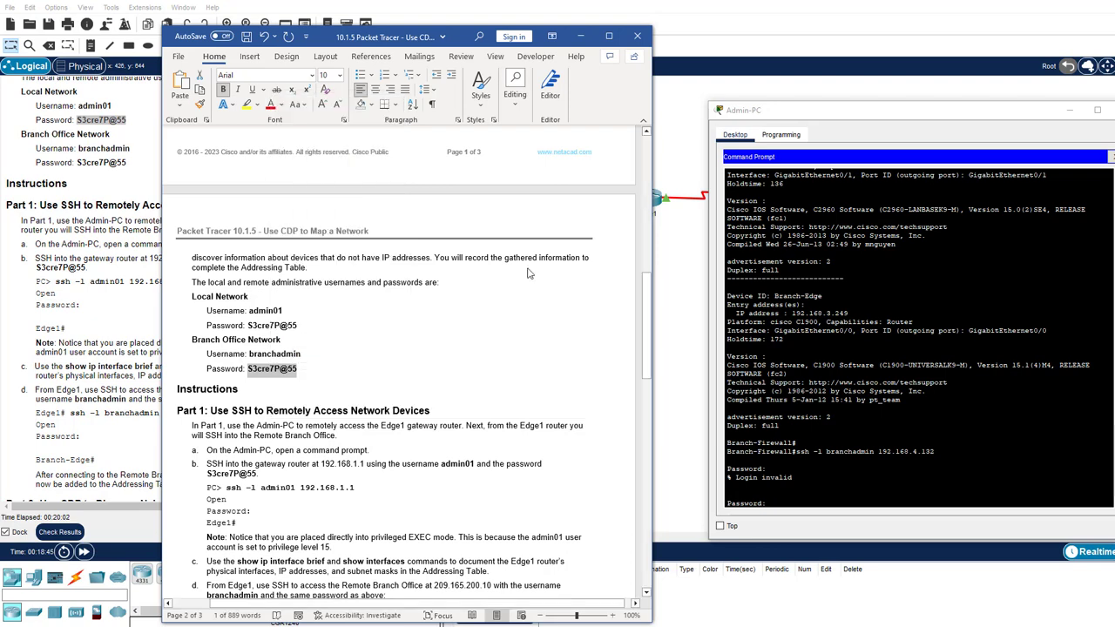
{"action": "left_click", "coordinate": [819, 427]}
{"action": "right_click", "coordinate": [779, 502]}
{"action": "left_click", "coordinate": [805, 525]}
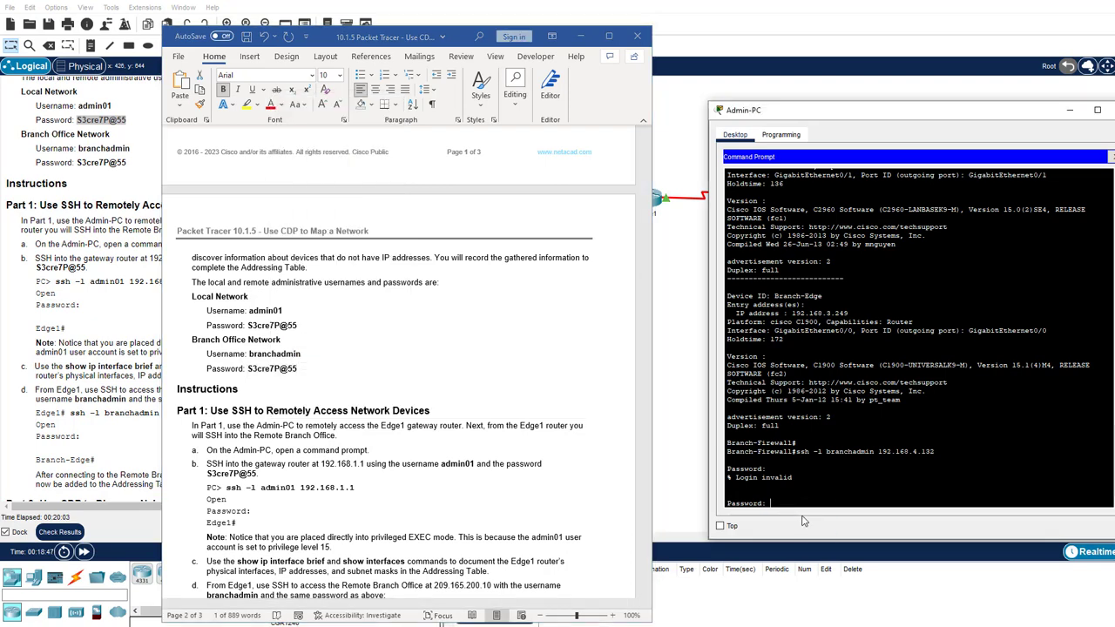
{"action": "key", "text": "Return"}
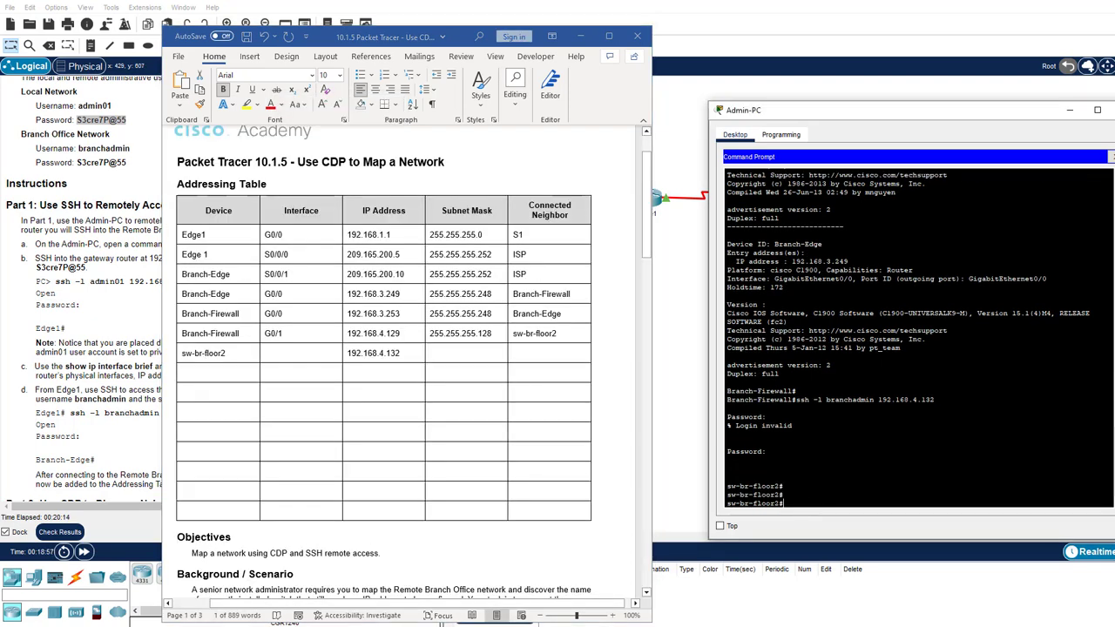
List the switch's interfaces with sh ip int br and record interface Vlan1 and neighbor n/a in the sw-br-floor2 row
{"action": "type", "text": "sh ip int br"}
{"action": "key", "text": "Return"}
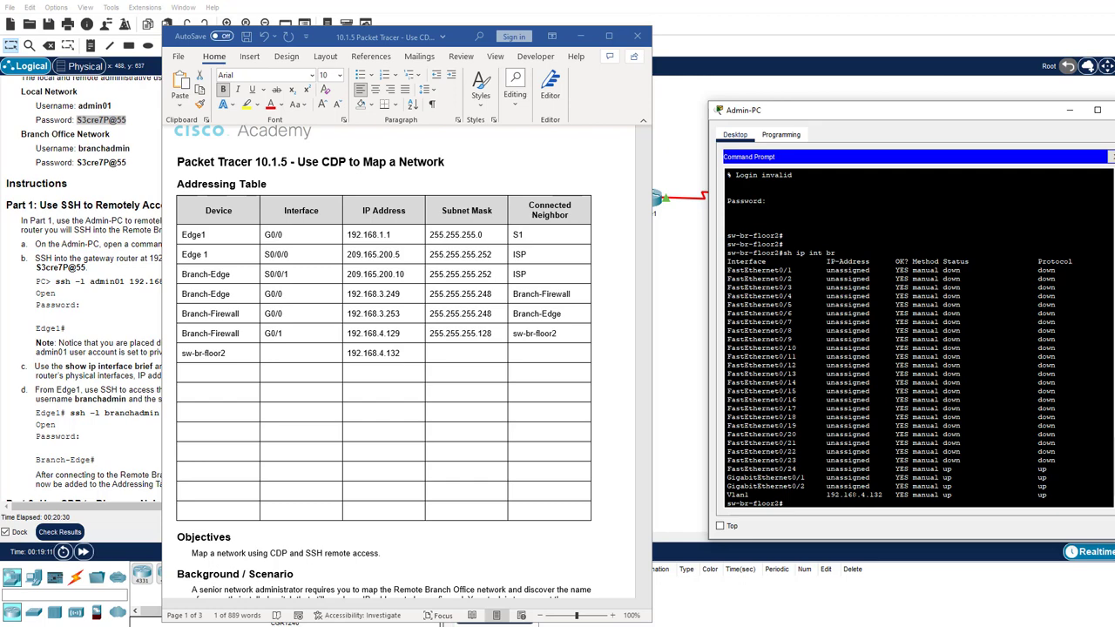
{"action": "left_click", "coordinate": [307, 353]}
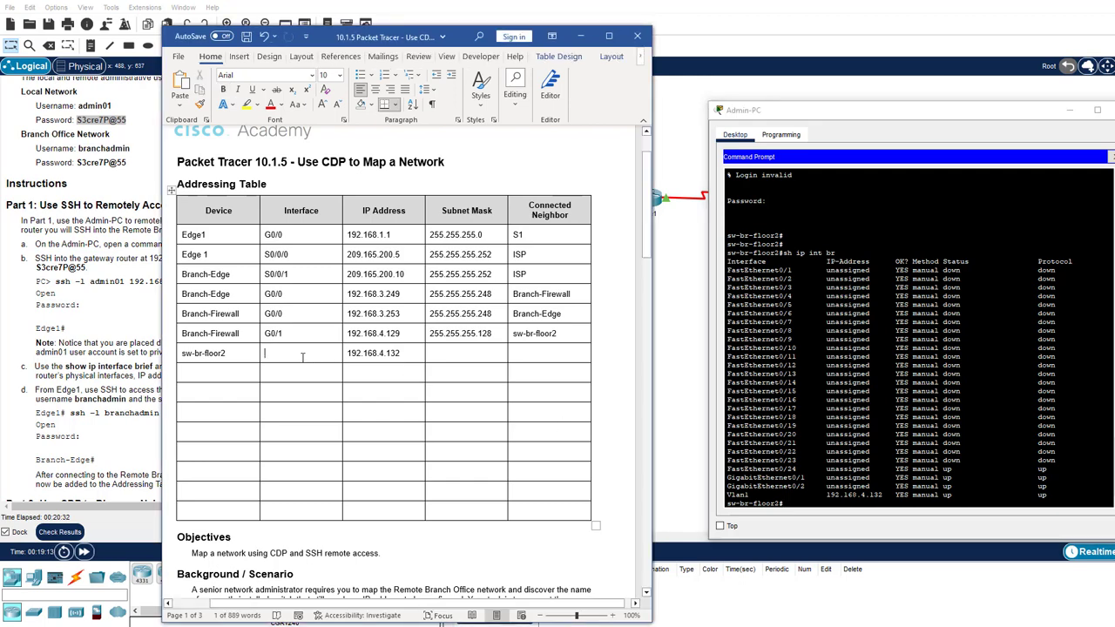
{"action": "type", "text": "Vlan1"}
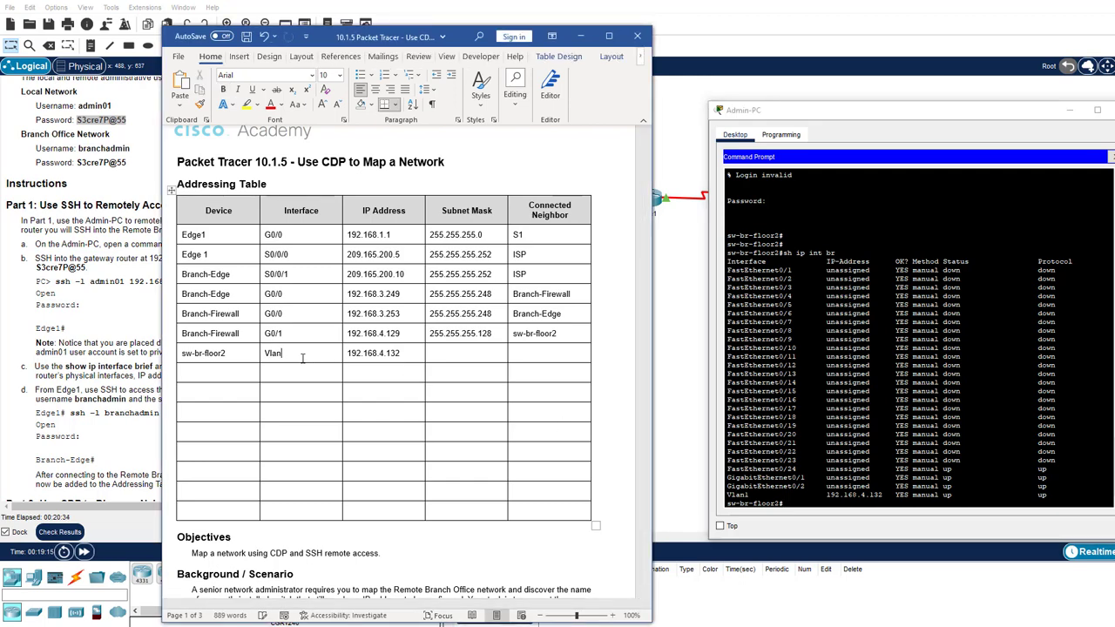
{"action": "left_click", "coordinate": [556, 354]}
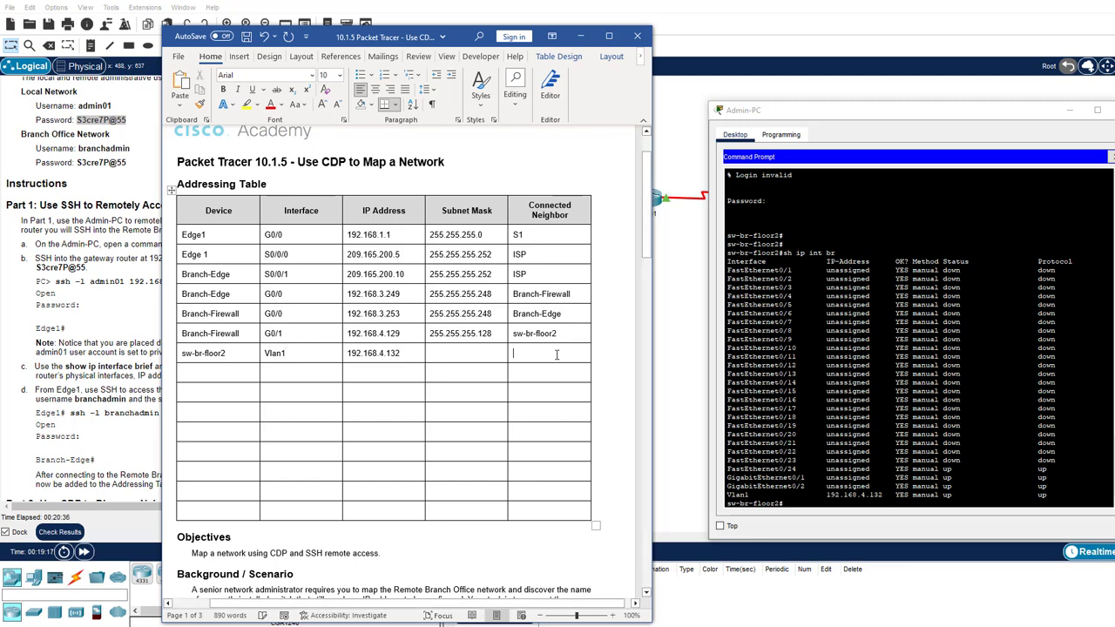
{"action": "type", "text": "n/a"}
Enter the active switch ports F0/24, G0/1 and G0/2 in the Interface cells of the three rows below Vlan1
{"action": "left_click_drag", "start_coordinate": [1050, 486], "coordinate": [690, 467]}
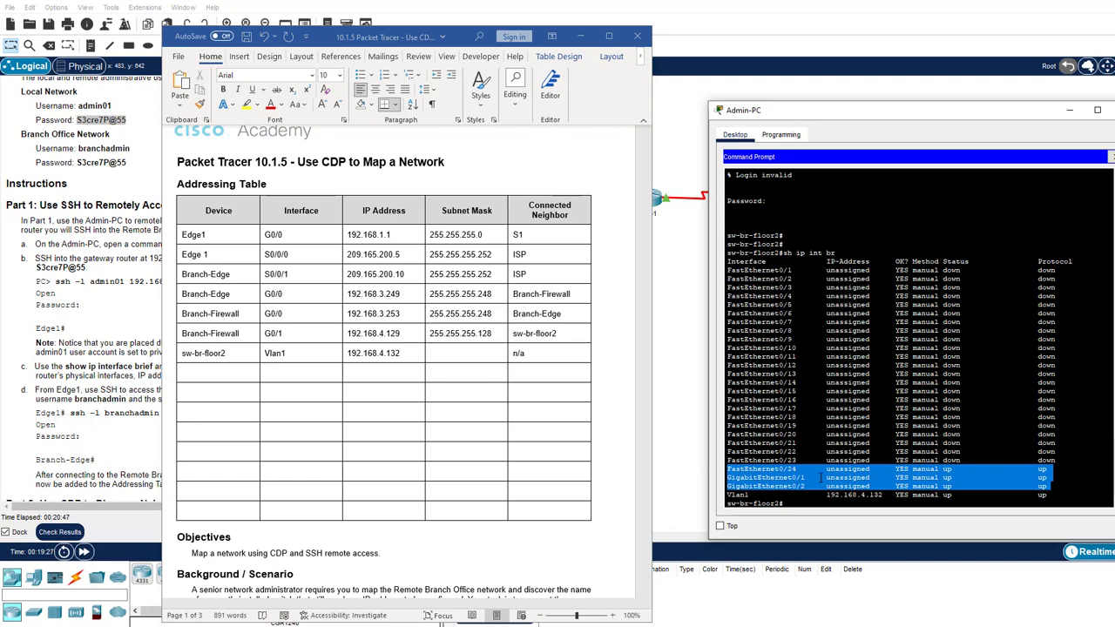
{"action": "left_click", "coordinate": [304, 375]}
{"action": "type", "text": "F"}
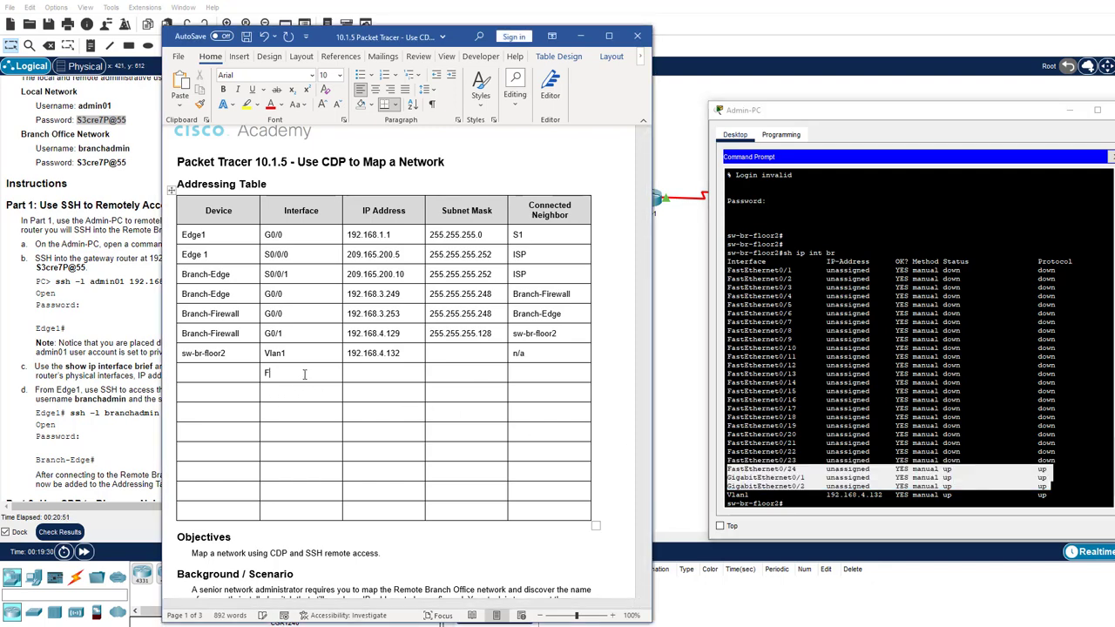
{"action": "type", "text": "0/24"}
{"action": "key", "text": "Down"}
{"action": "type", "text": "G0/1"}
{"action": "key", "text": "Down"}
{"action": "type", "text": "G0/2"}
Copy the device name sw-br-floor2 into the Device cells of the F0/24, G0/1 and G0/2 rows
{"action": "left_click", "coordinate": [177, 353]}
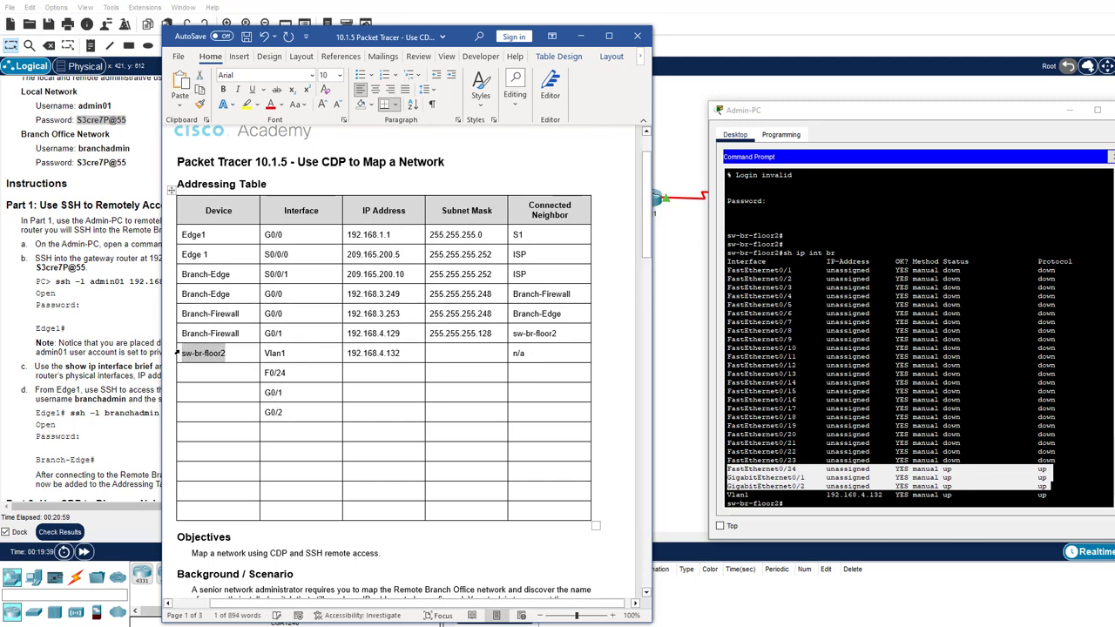
{"action": "key", "text": "ctrl+c"}
{"action": "left_click", "coordinate": [202, 377]}
{"action": "key", "text": "ctrl+v"}
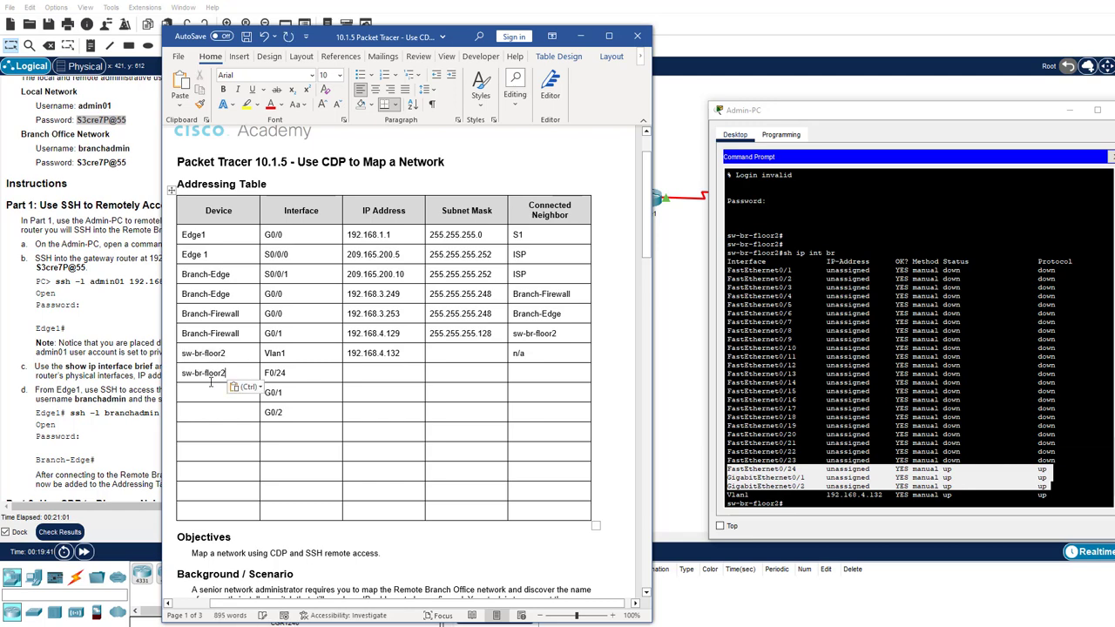
{"action": "left_click", "coordinate": [204, 394]}
{"action": "key", "text": "ctrl+v"}
{"action": "left_click", "coordinate": [202, 411]}
{"action": "key", "text": "ctrl+v"}
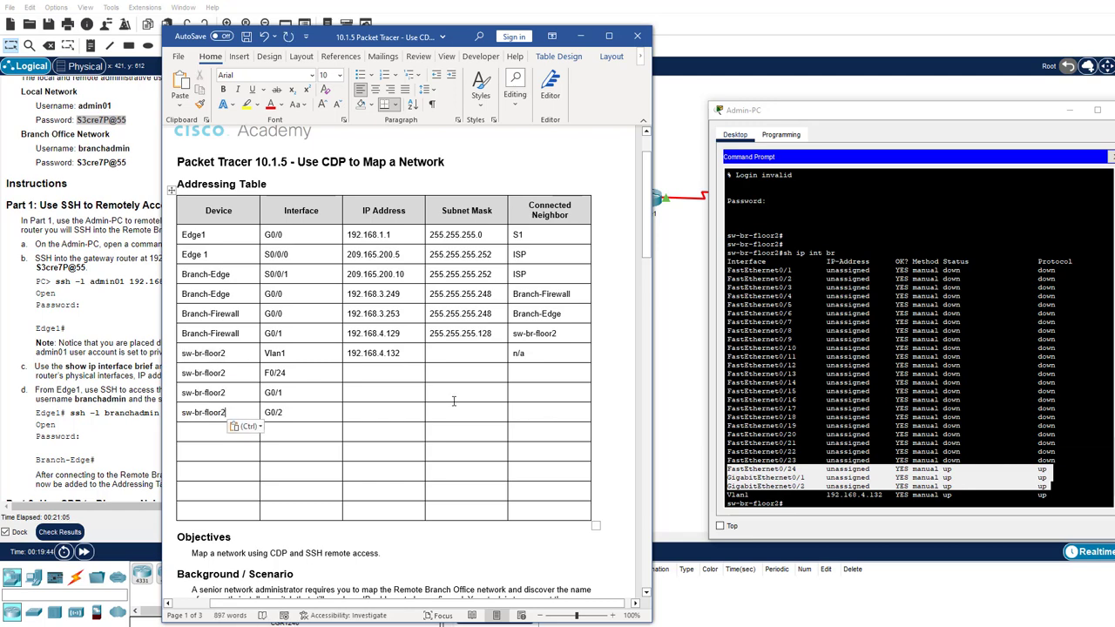
Fill the IP Address and Subnet Mask cells of the F0/24, G0/1 and G0/2 rows with n/a
{"action": "double_click", "coordinate": [519, 353]}
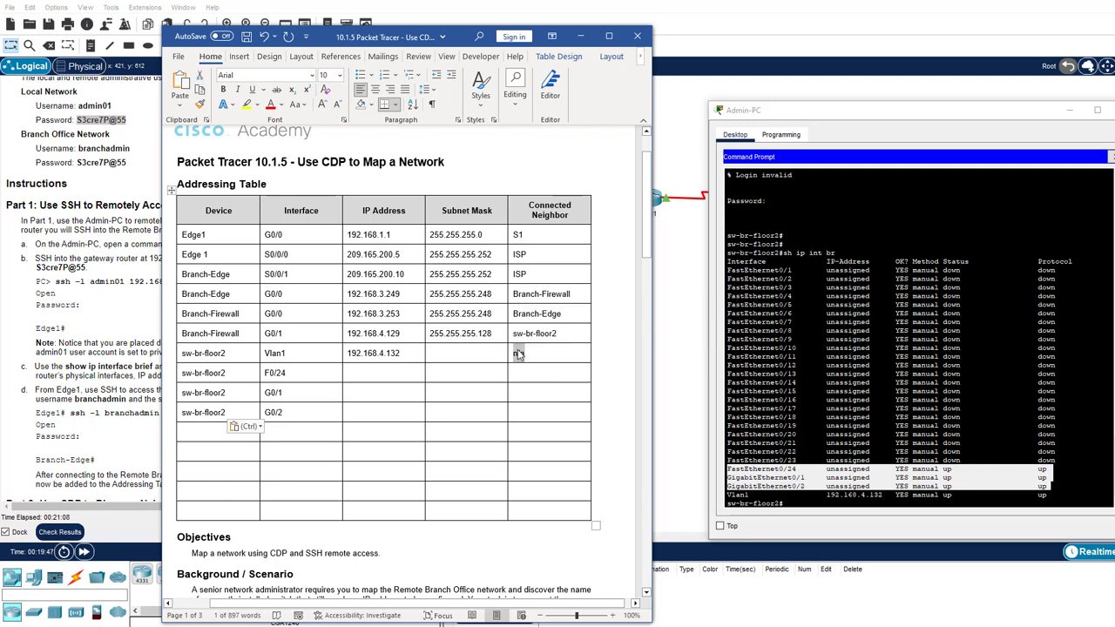
{"action": "left_click", "coordinate": [396, 374]}
{"action": "key", "text": "ctrl+v"}
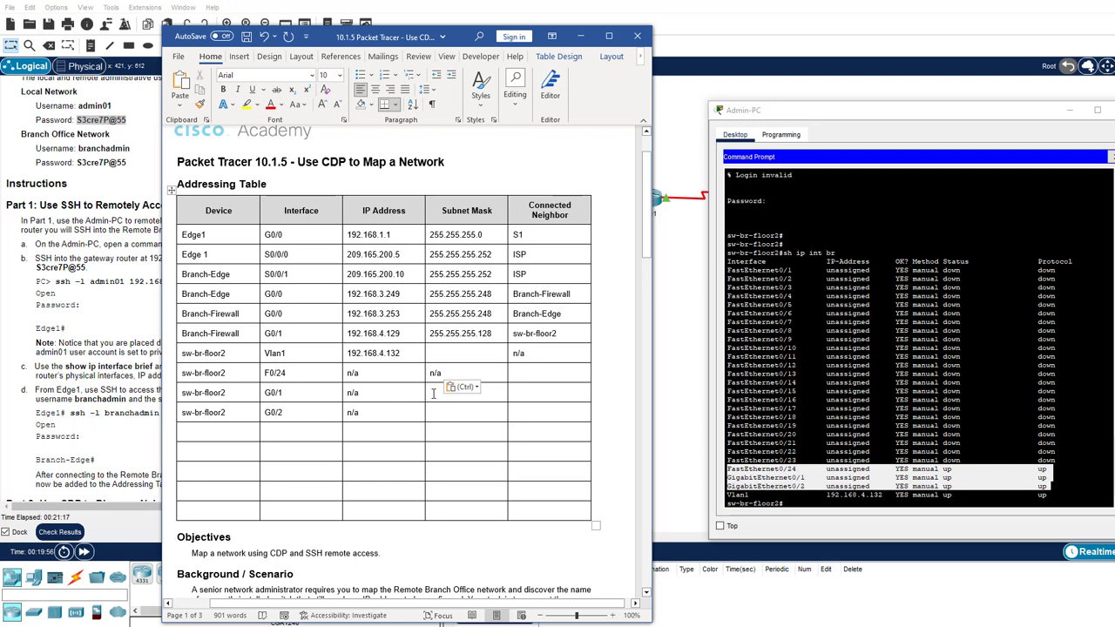
{"action": "left_click", "coordinate": [433, 393]}
{"action": "key", "text": "ctrl+v"}
{"action": "left_click", "coordinate": [438, 413]}
{"action": "key", "text": "ctrl+v"}
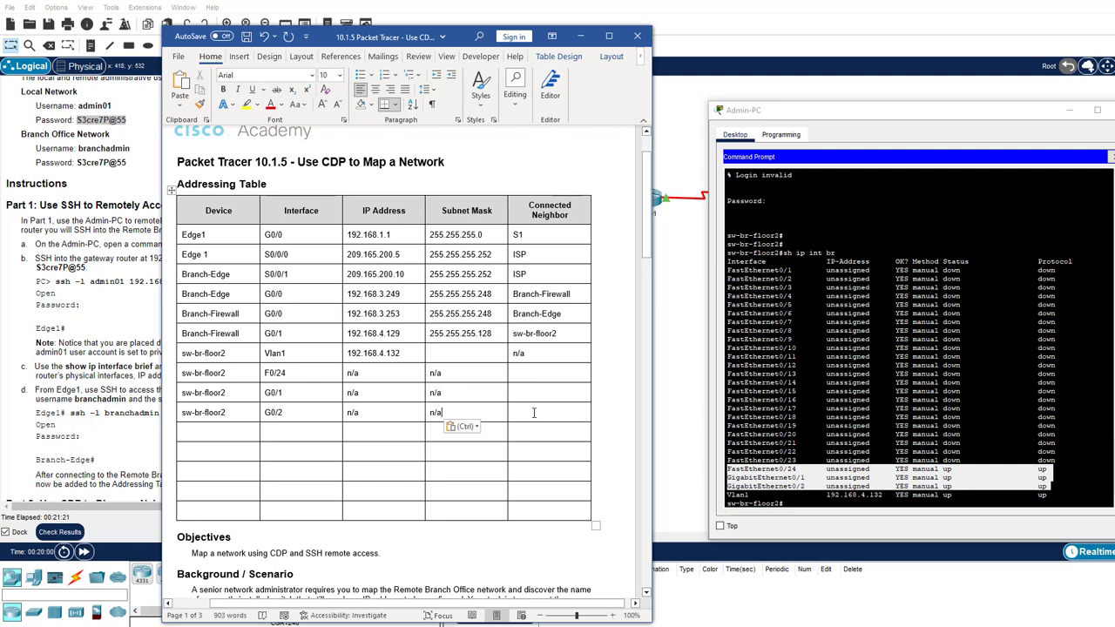
List the CDP neighbors of sw-br-floor2 with sho cdp neigh
{"action": "left_click", "coordinate": [784, 502]}
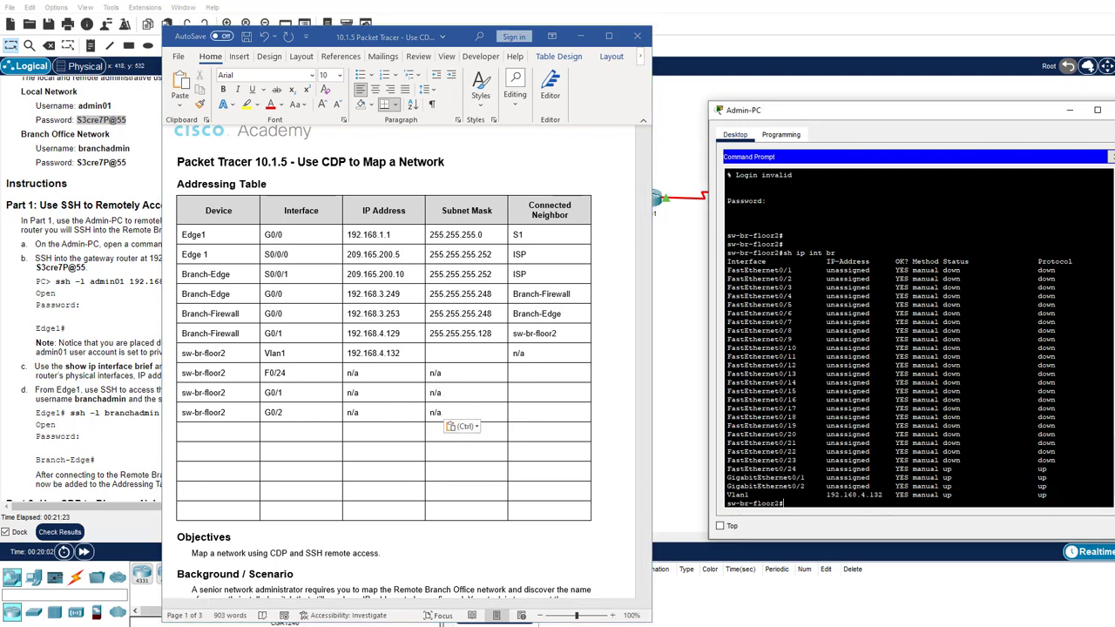
{"action": "type", "text": "sho cdp neigh"}
{"action": "key", "text": "Return"}
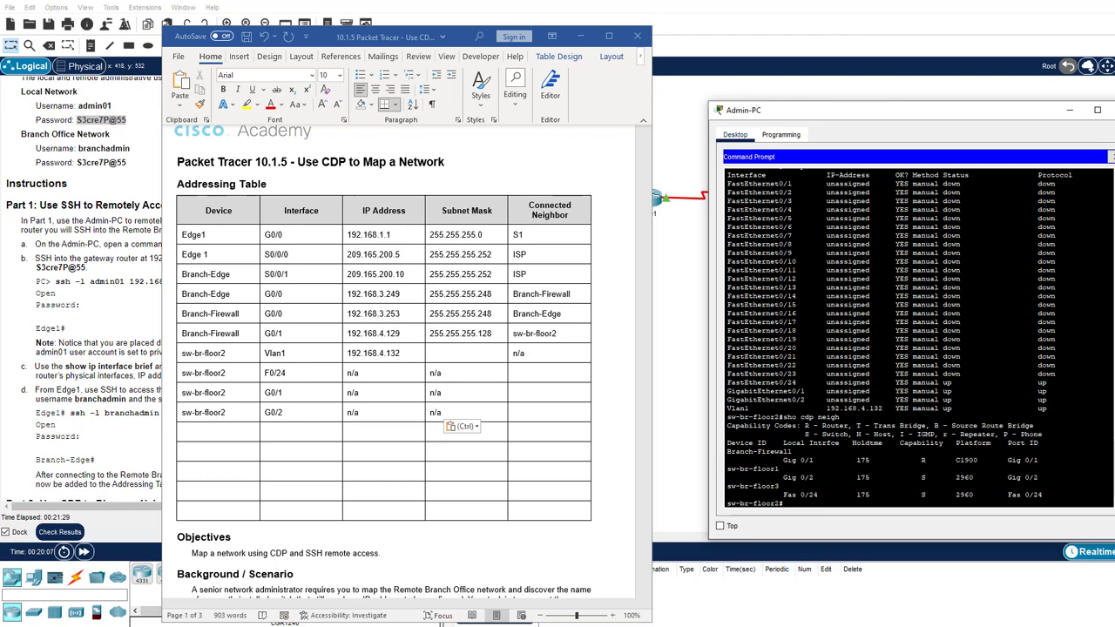
Copy the device ID Branch-Firewall from the terminal into the Connected Neighbor cell of the sw-br-floor2 G0/1 row
{"action": "left_click_drag", "start_coordinate": [791, 453], "coordinate": [727, 452]}
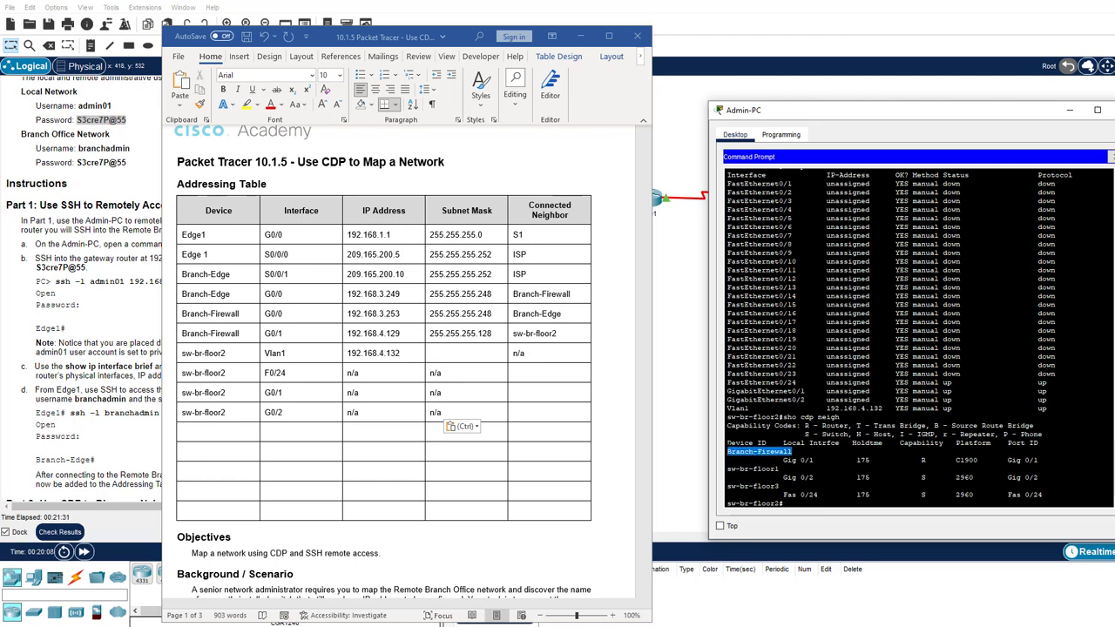
{"action": "right_click", "coordinate": [751, 452]}
{"action": "left_click", "coordinate": [773, 463]}
{"action": "left_click", "coordinate": [305, 397]}
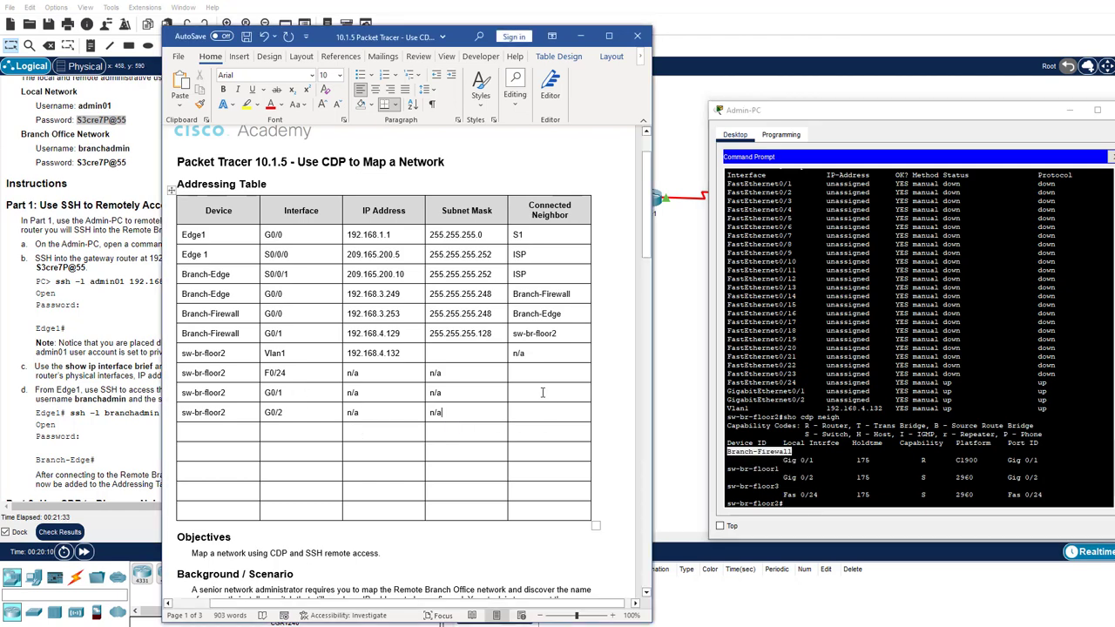
{"action": "left_click", "coordinate": [542, 393]}
{"action": "key", "text": "ctrl+v"}
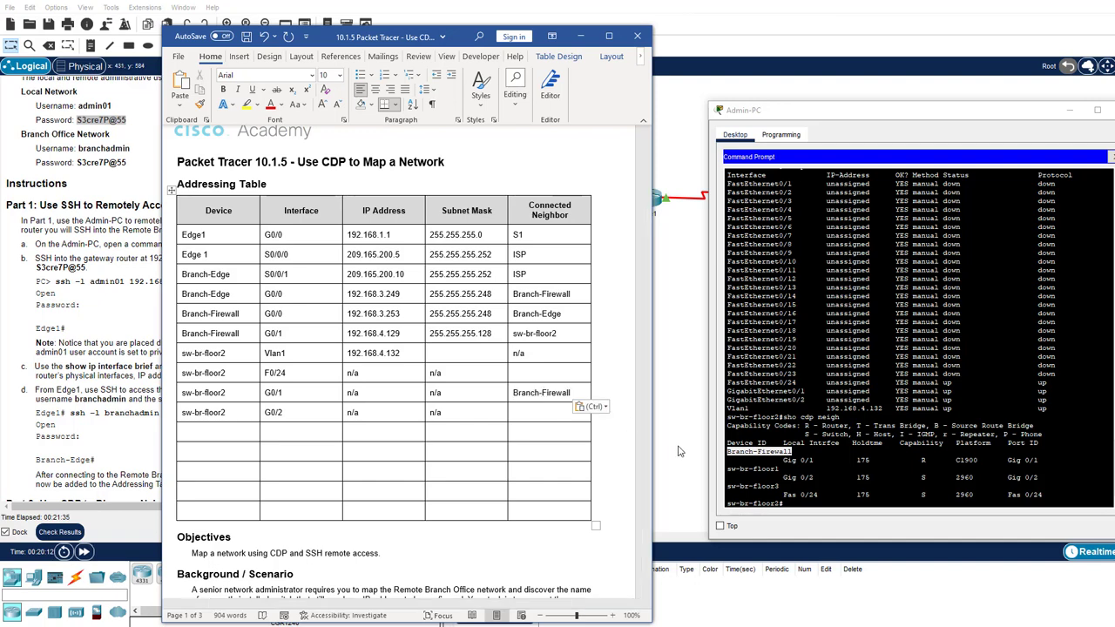
Copy the device ID sw-br-floor1 from the terminal into the Connected Neighbor cell of the sw-br-floor2 G0/2 row
{"action": "left_click", "coordinate": [778, 486]}
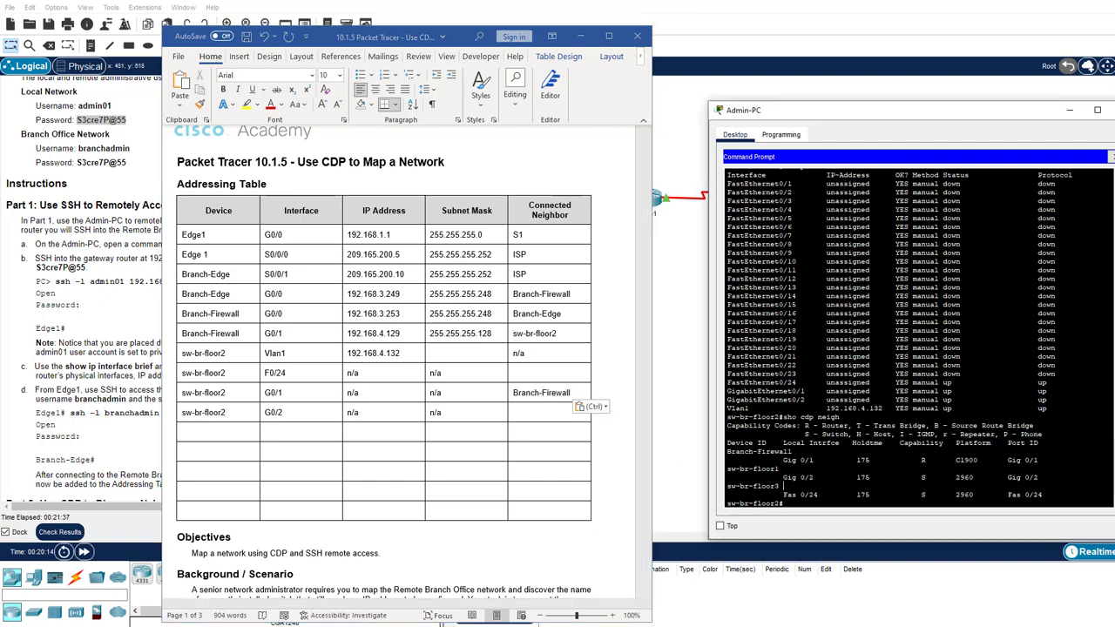
{"action": "left_click_drag", "start_coordinate": [780, 468], "coordinate": [727, 468]}
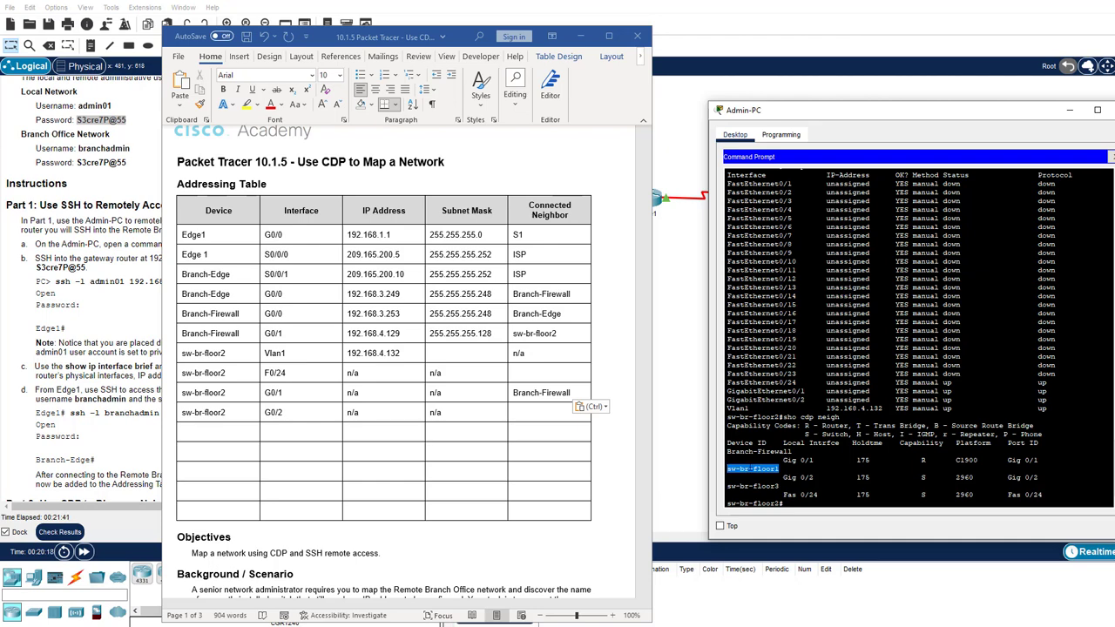
{"action": "right_click", "coordinate": [751, 473]}
{"action": "left_click", "coordinate": [764, 482]}
{"action": "left_click", "coordinate": [532, 412]}
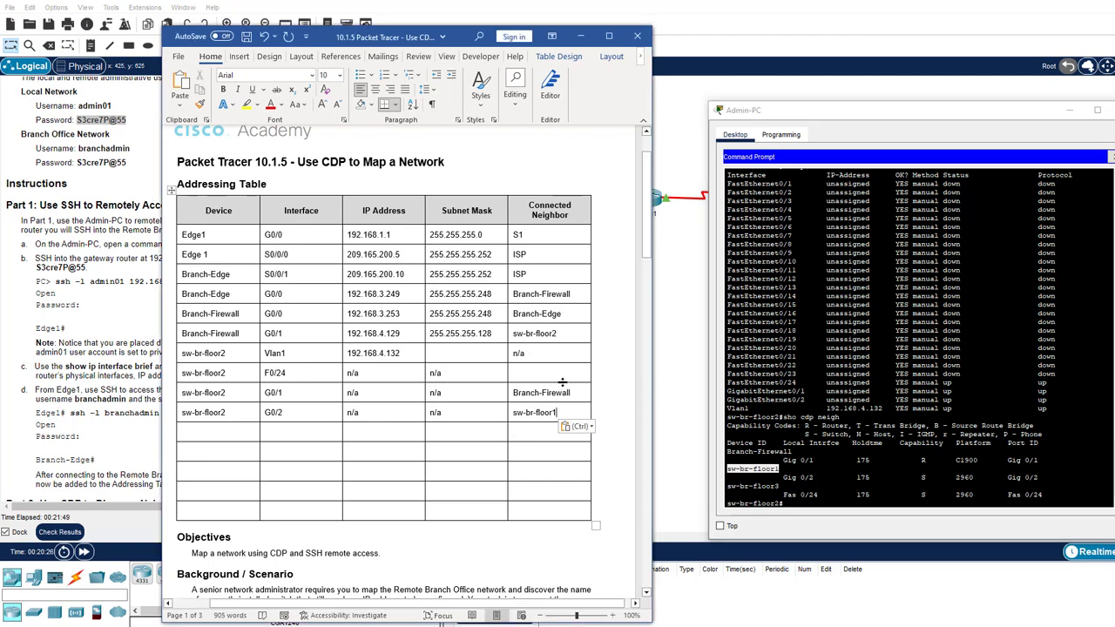
{"action": "key", "text": "ctrl+v"}
Copy the device ID sw-br-floor3 from the terminal into the Connected Neighbor cell of the sw-br-floor2 F0/24 row
{"action": "left_click", "coordinate": [781, 486]}
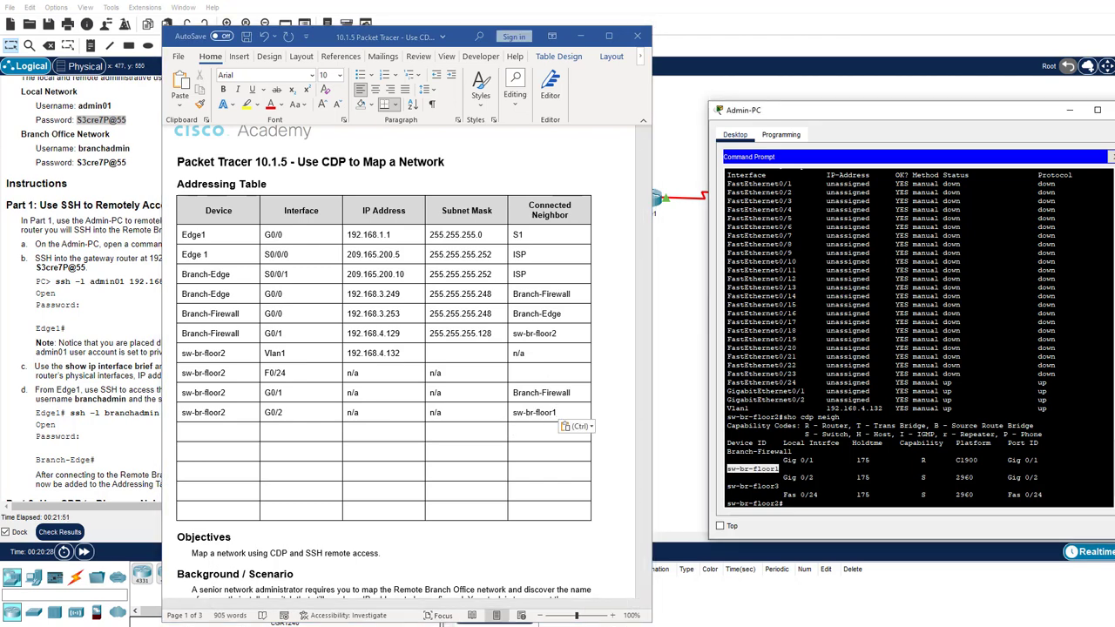
{"action": "left_click_drag", "start_coordinate": [780, 487], "coordinate": [726, 486]}
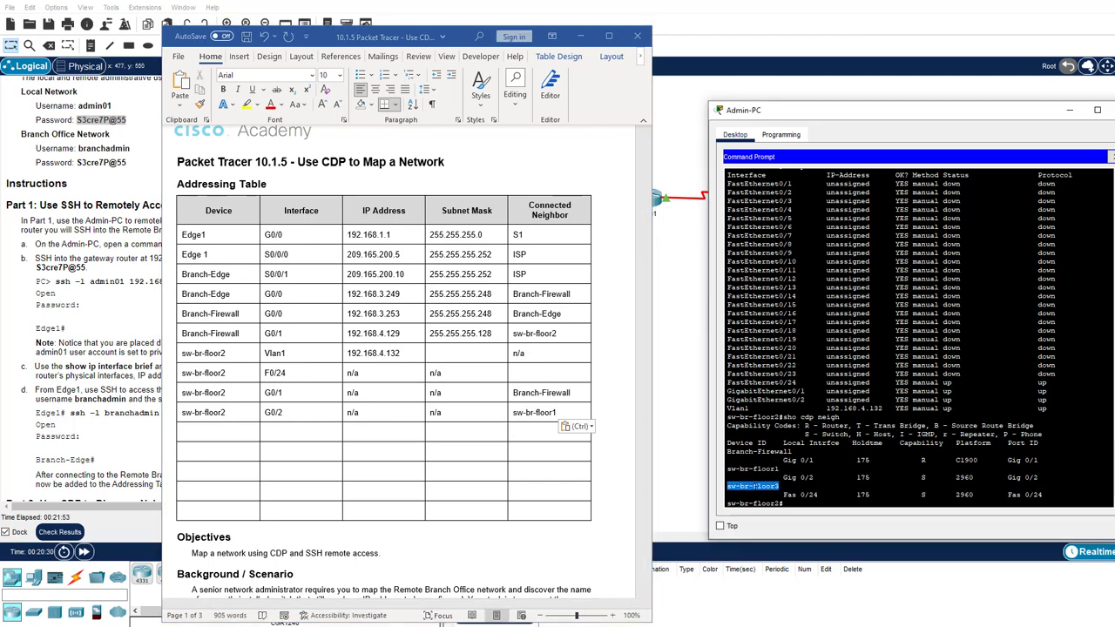
{"action": "right_click", "coordinate": [729, 486]}
{"action": "left_click", "coordinate": [774, 493]}
{"action": "left_click", "coordinate": [555, 376]}
{"action": "key", "text": "ctrl+v"}
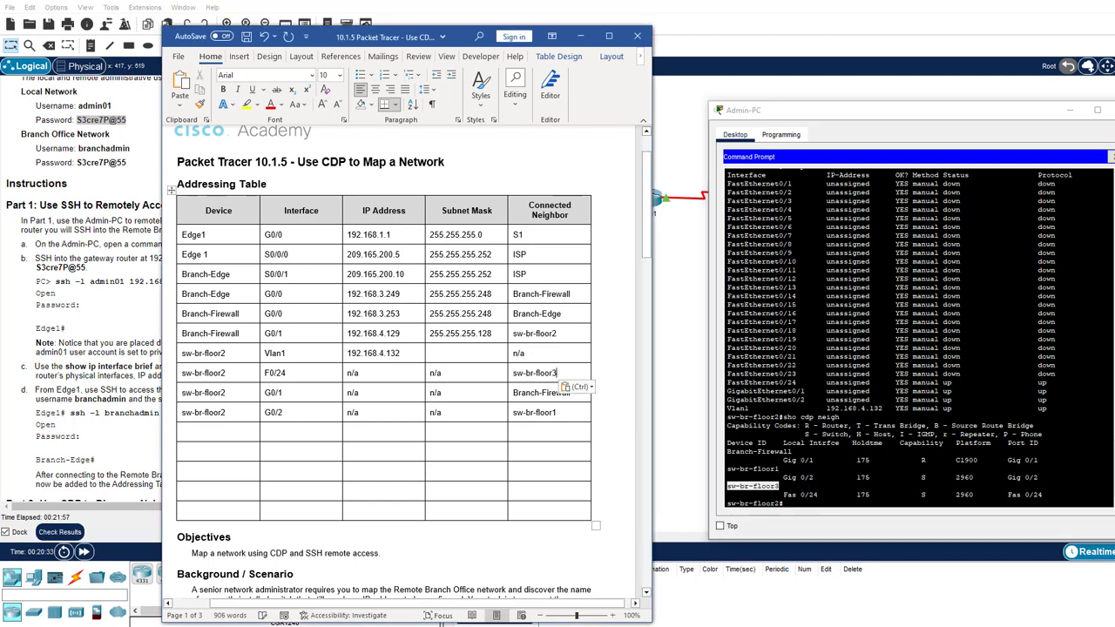
Display the detailed CDP neighbor information of sw-br-floor2 with sho cdp neigh det
{"action": "key", "text": "alt+Tab"}
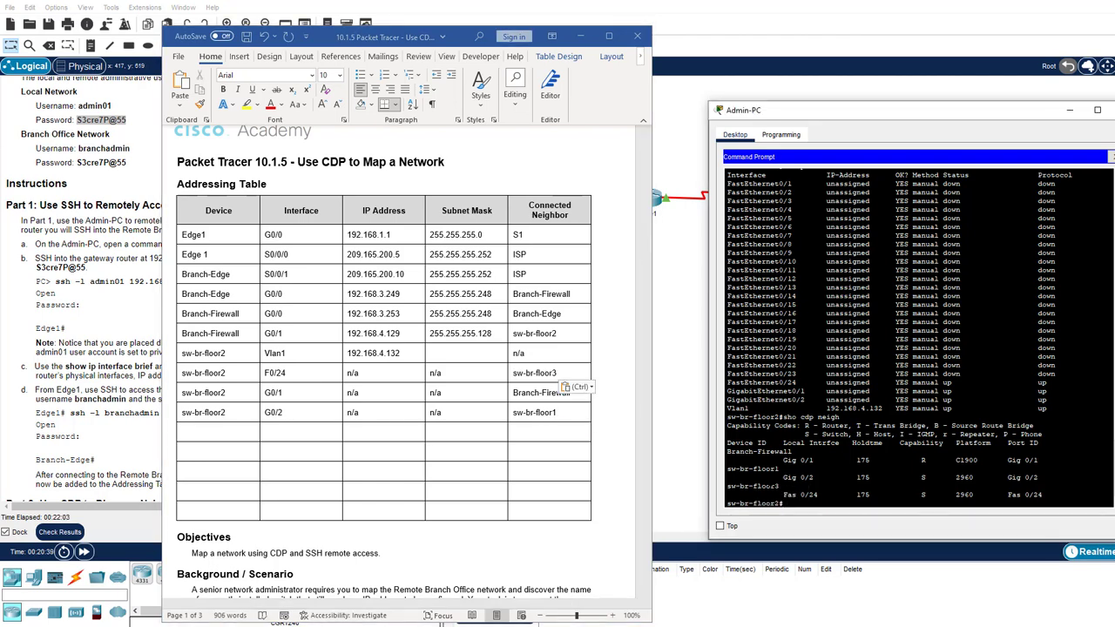
{"action": "key", "text": "Up"}
{"action": "type", "text": "det"}
{"action": "key", "text": "Return"}
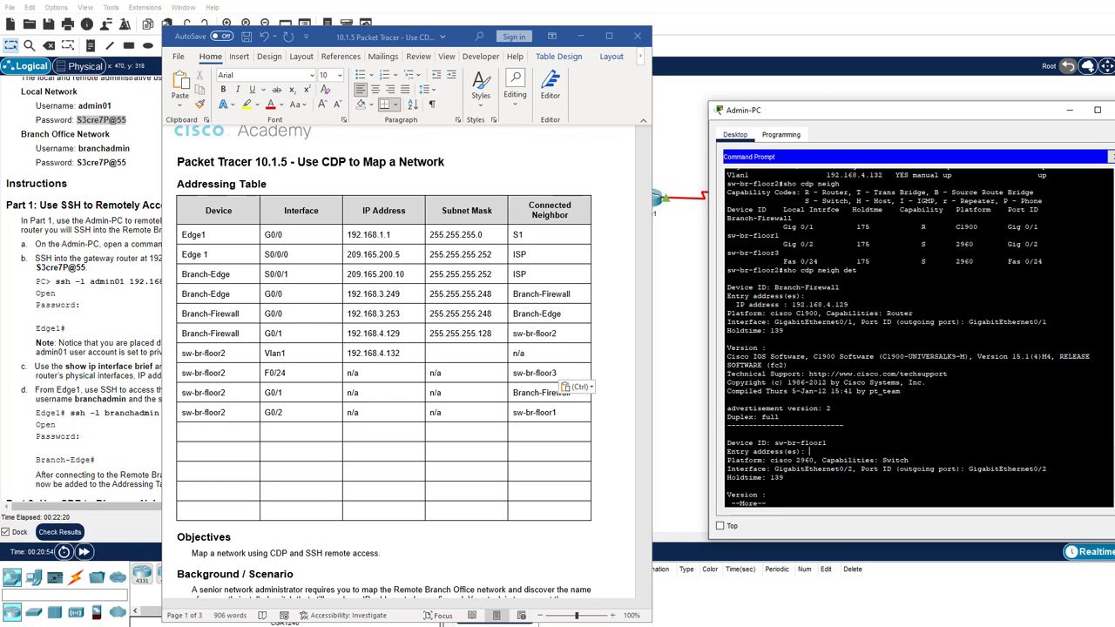
Copy the device ID sw-br-floor1 from the terminal into the answer about the switch without an IP address in question h
{"action": "left_click_drag", "start_coordinate": [775, 444], "coordinate": [826, 443]}
{"action": "right_click", "coordinate": [798, 444]}
{"action": "left_click", "coordinate": [815, 452]}
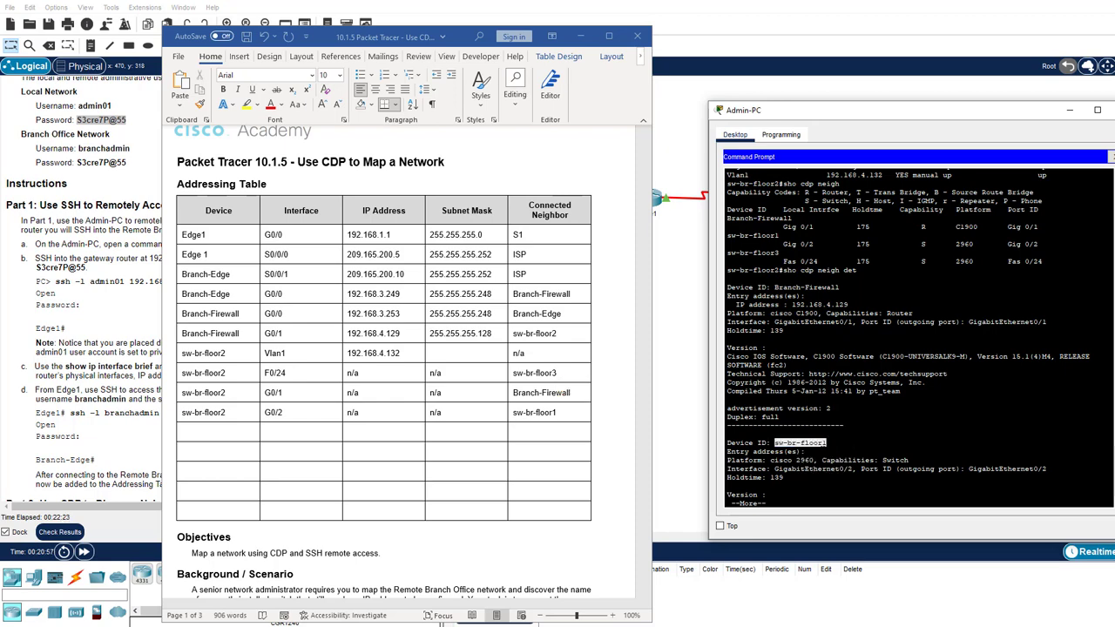
{"action": "scroll", "coordinate": [442, 413], "scroll_direction": "down", "scroll_amount": 20}
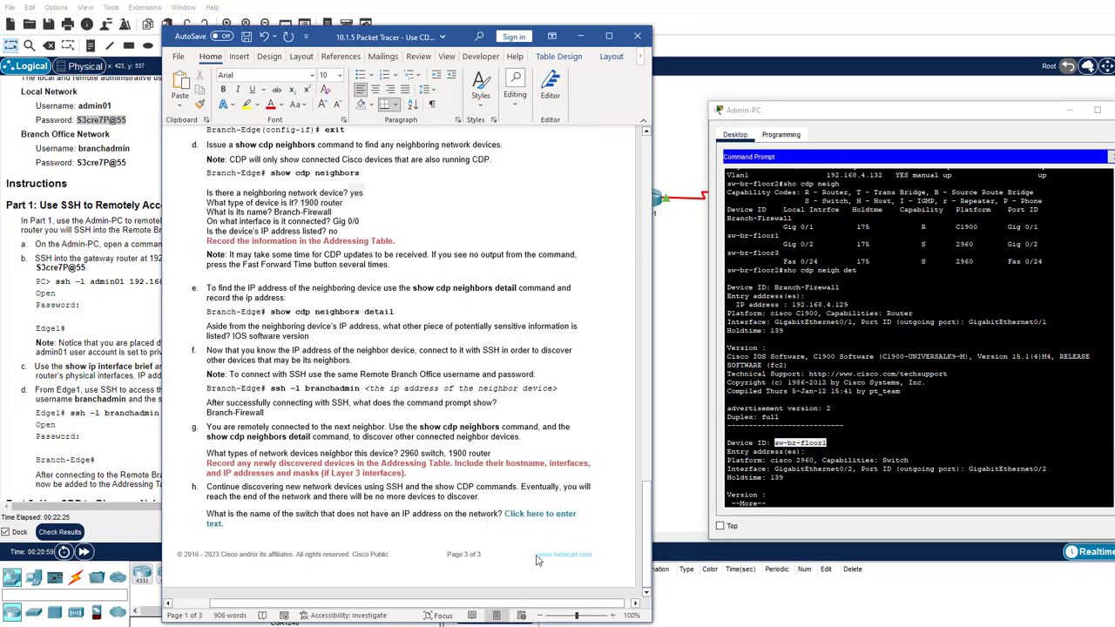
{"action": "left_click", "coordinate": [530, 515]}
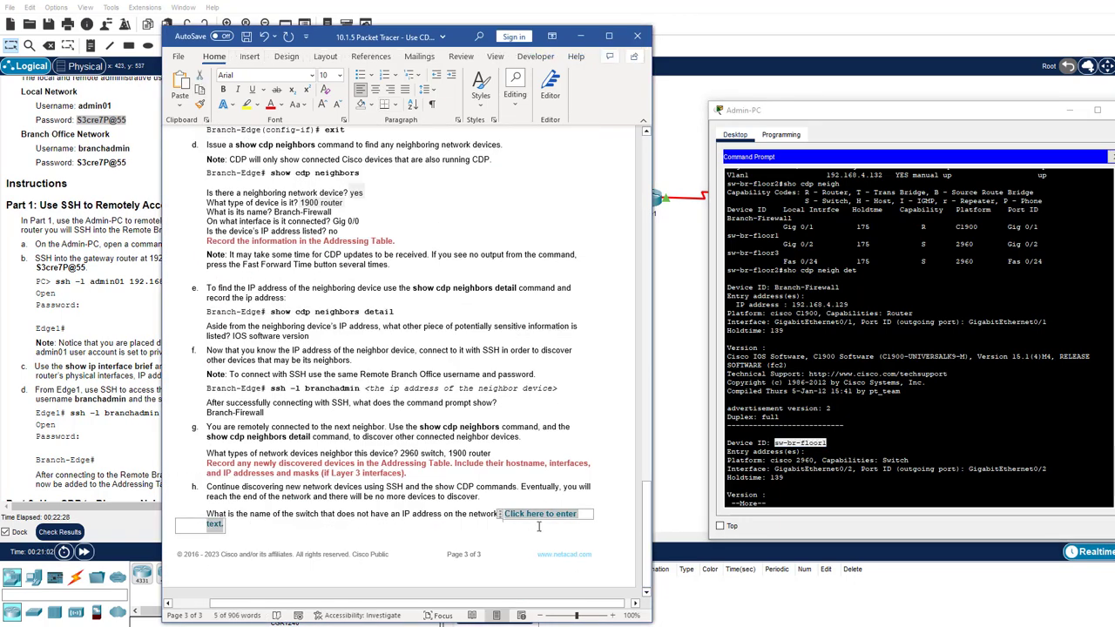
{"action": "key", "text": "ctrl+v"}
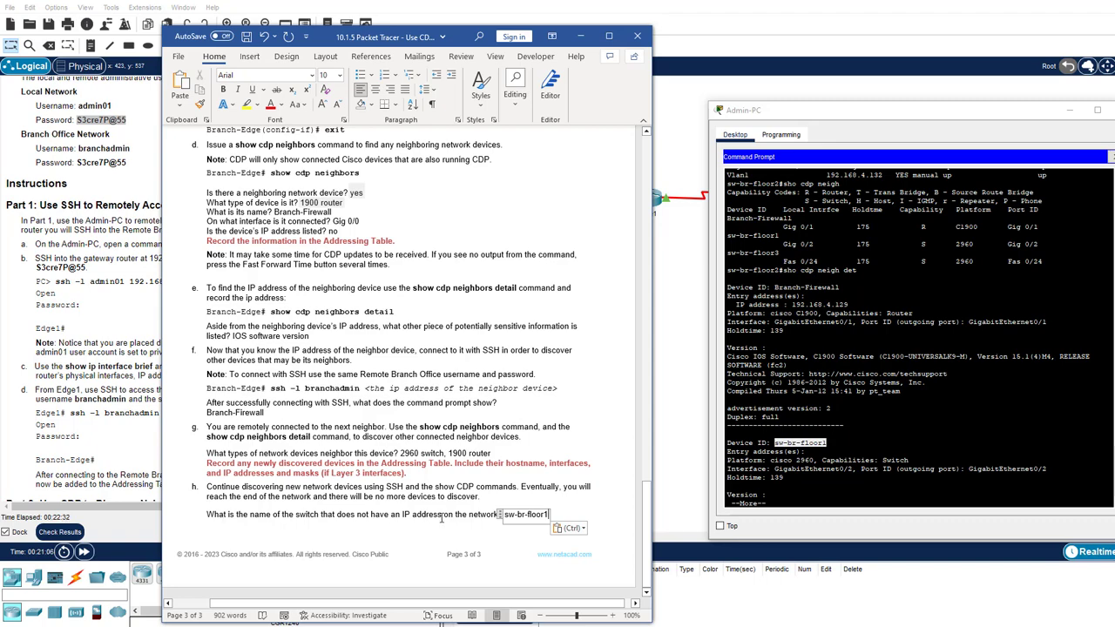
Paste sw-br-floor1 into the Device cell of the last row of the Addressing Table
{"action": "scroll", "coordinate": [441, 519], "scroll_direction": "up", "scroll_amount": 20}
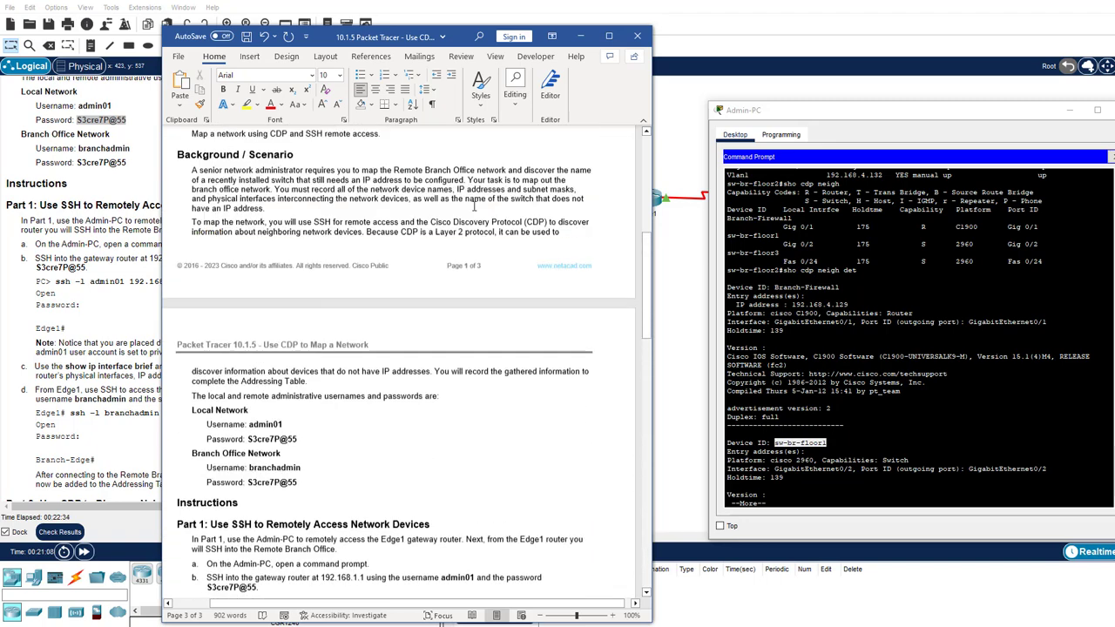
{"action": "scroll", "coordinate": [474, 207], "scroll_direction": "up", "scroll_amount": 8}
{"action": "left_click", "coordinate": [231, 511]}
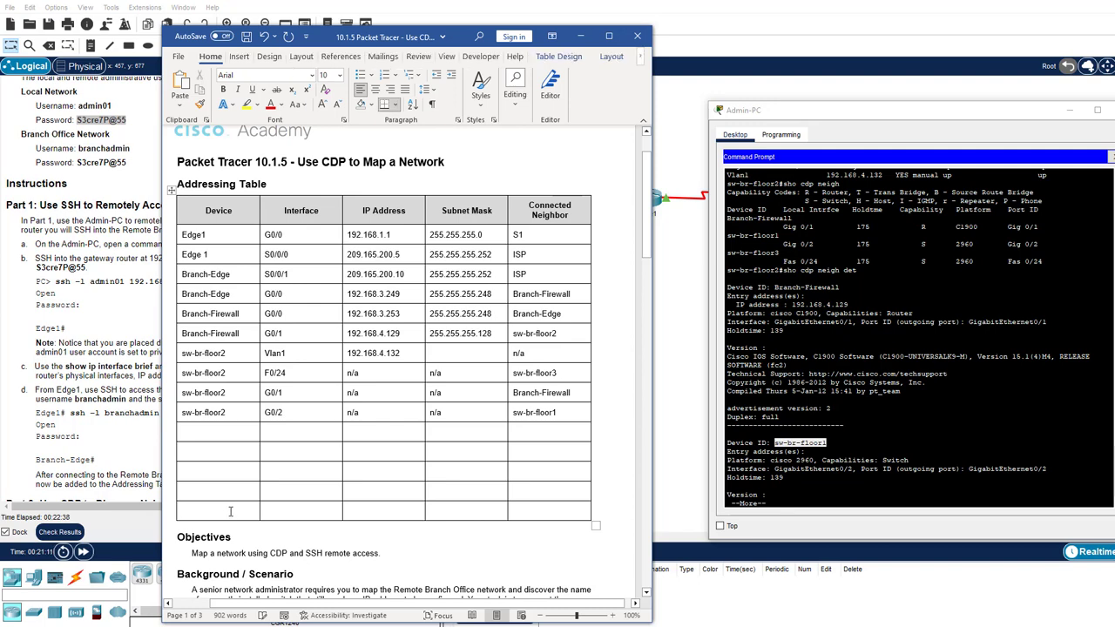
{"action": "key", "text": "ctrl+v"}
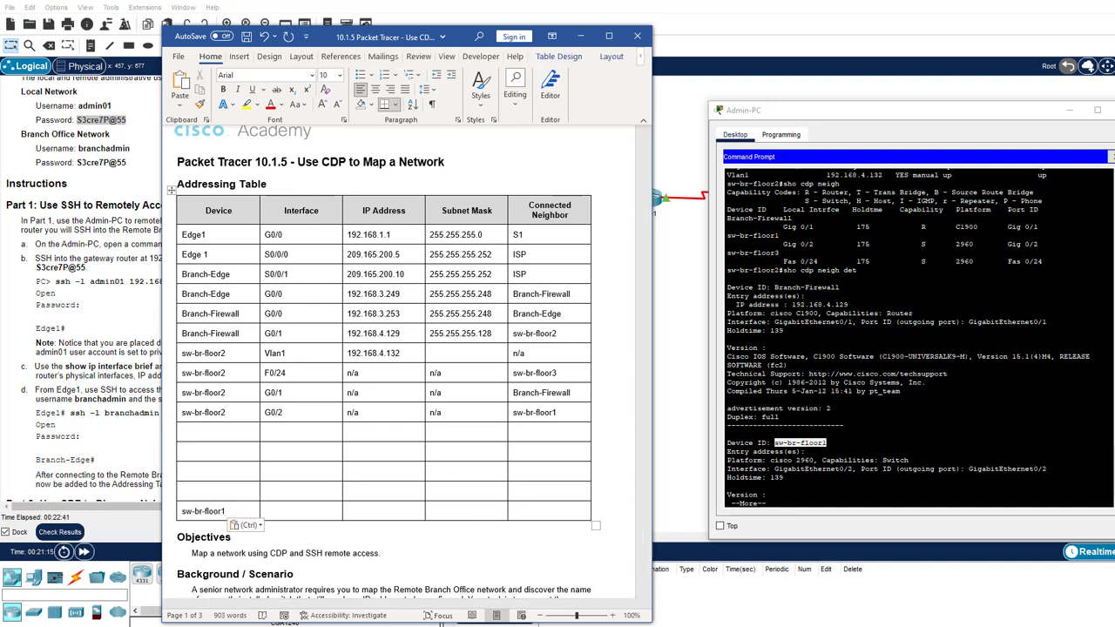
Show the rest of the CDP details and copy sw-br-floor3's IP address 192.168.4.133 into the first empty row's IP Address cell
{"action": "key", "text": "alt+Tab"}
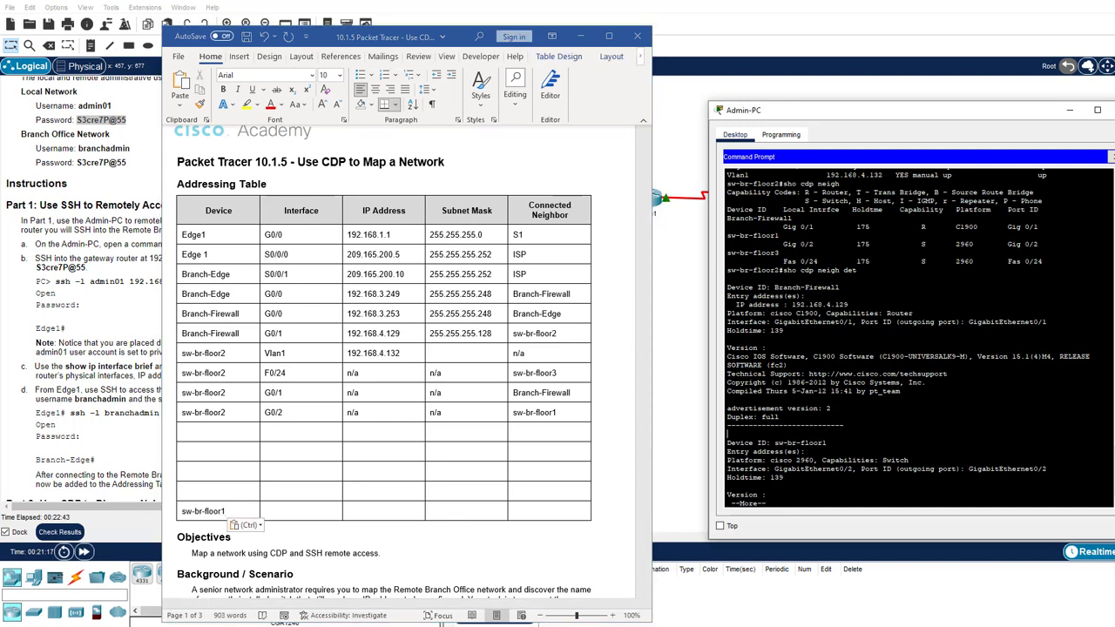
{"action": "key", "text": "space"}
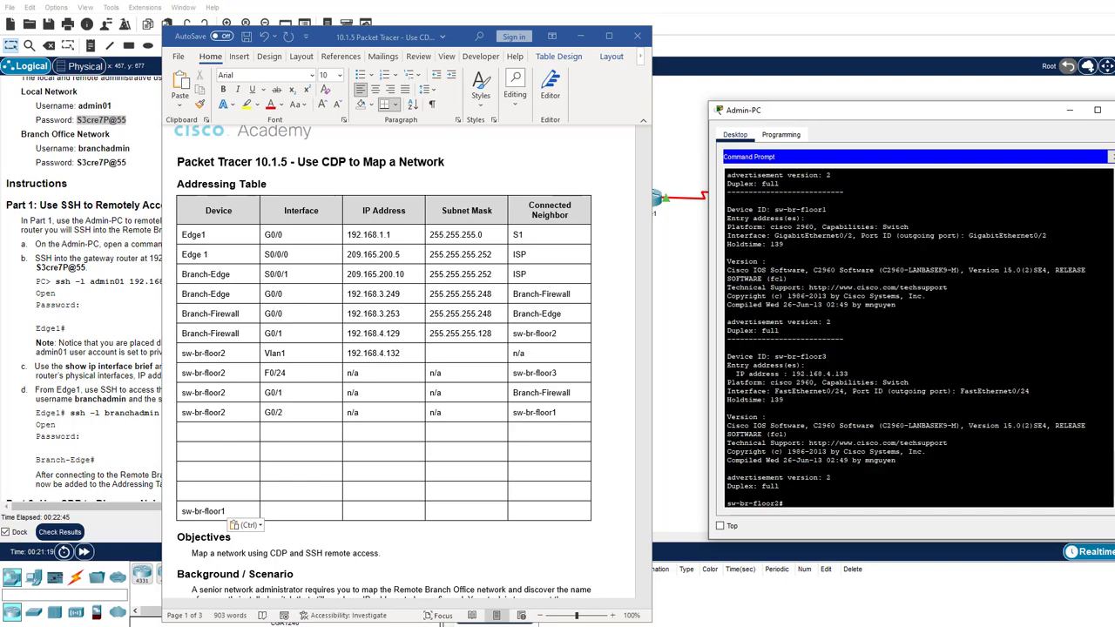
{"action": "left_click_drag", "start_coordinate": [848, 373], "coordinate": [791, 373]}
{"action": "right_click", "coordinate": [808, 373]}
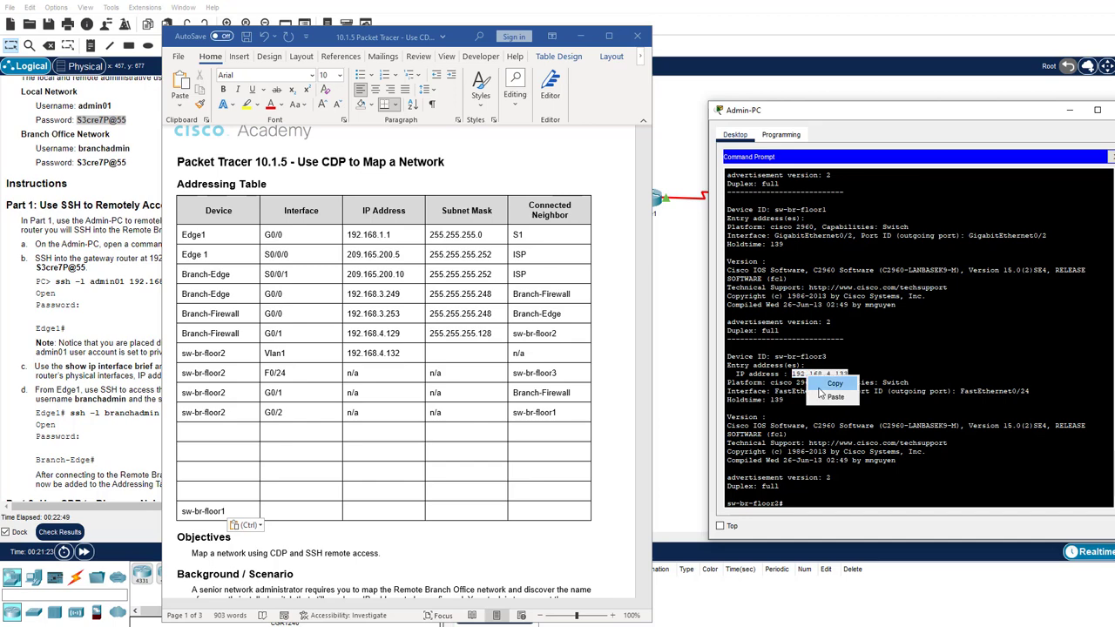
{"action": "left_click", "coordinate": [820, 384]}
{"action": "left_click", "coordinate": [314, 436]}
Copy the device ID sw-br-floor3 from the terminal into the Device cell of the 192.168.4.133 row
{"action": "left_click_drag", "start_coordinate": [827, 356], "coordinate": [775, 356]}
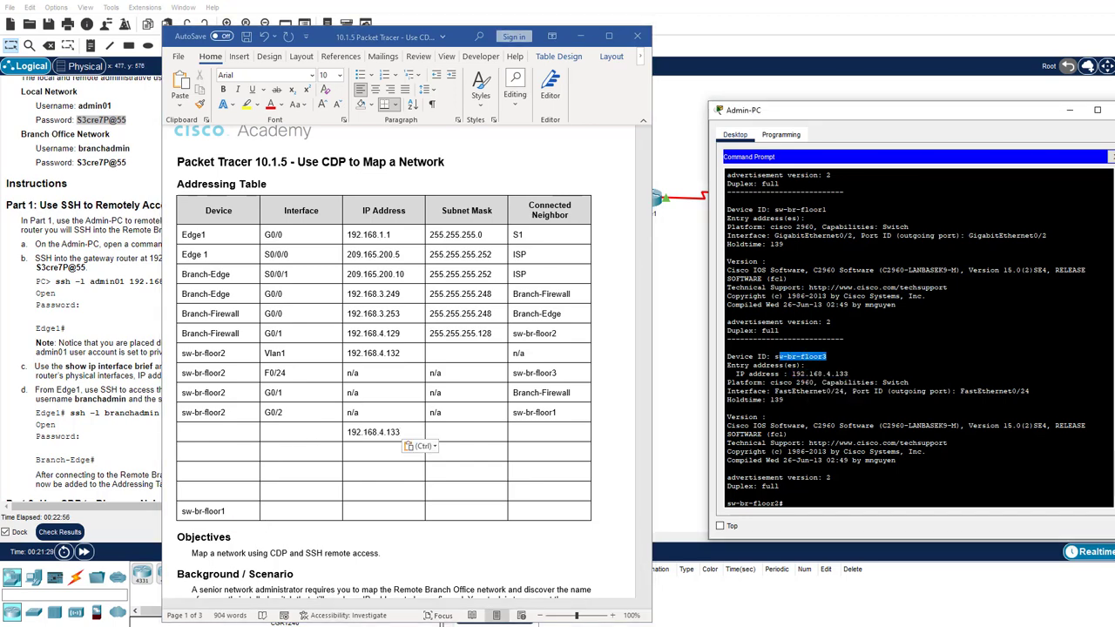
{"action": "right_click", "coordinate": [780, 357]}
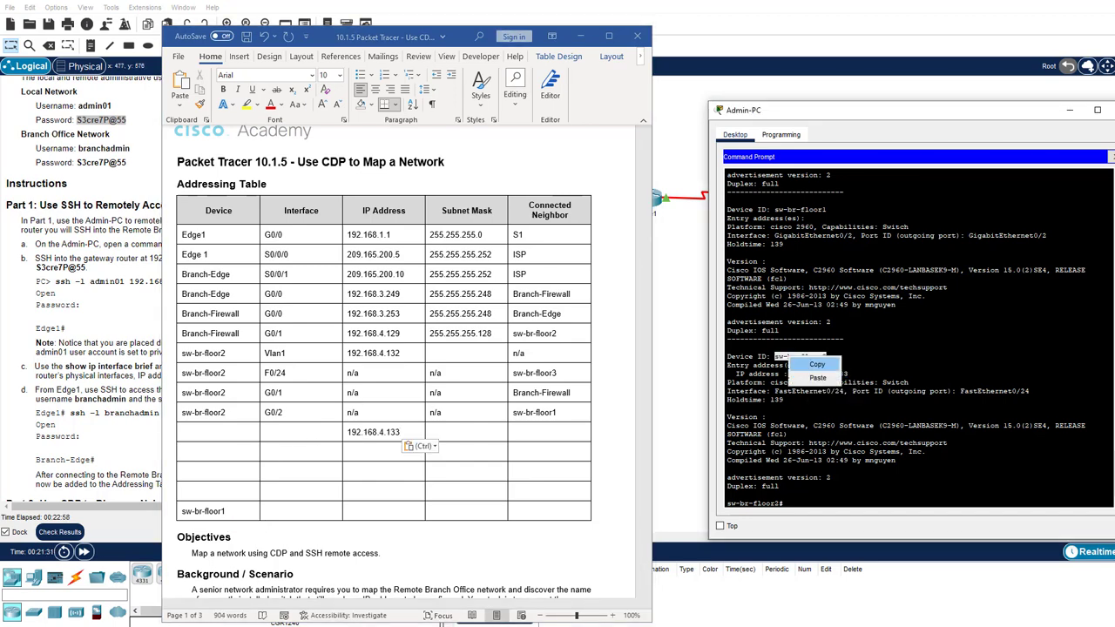
{"action": "left_click", "coordinate": [802, 368]}
{"action": "left_click", "coordinate": [219, 428]}
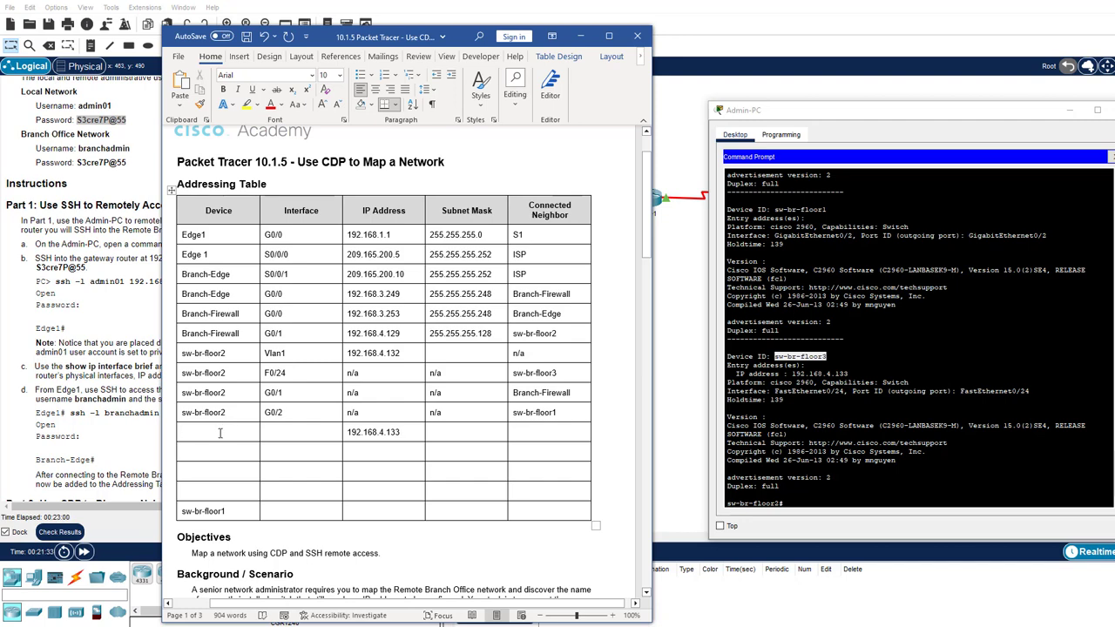
{"action": "key", "text": "ctrl+v"}
Start an SSH session from sw-br-floor2 to 192.168.4.133 as branchadmin
{"action": "left_click", "coordinate": [816, 460]}
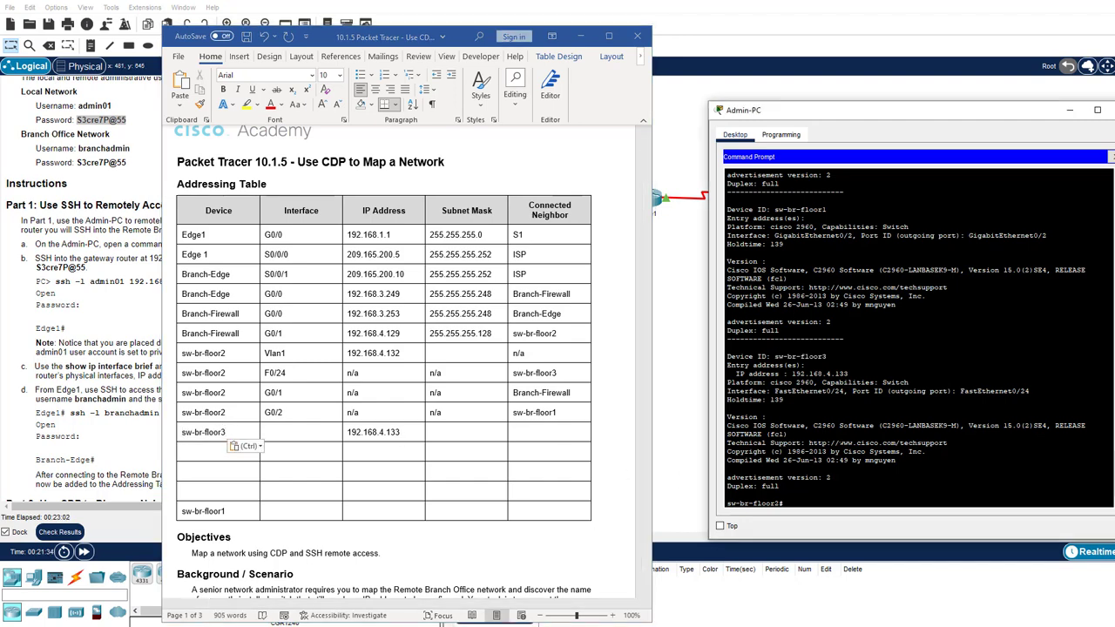
{"action": "scroll", "coordinate": [915, 336], "scroll_direction": "up", "scroll_amount": 3}
{"action": "scroll", "coordinate": [914, 336], "scroll_direction": "up", "scroll_amount": 1}
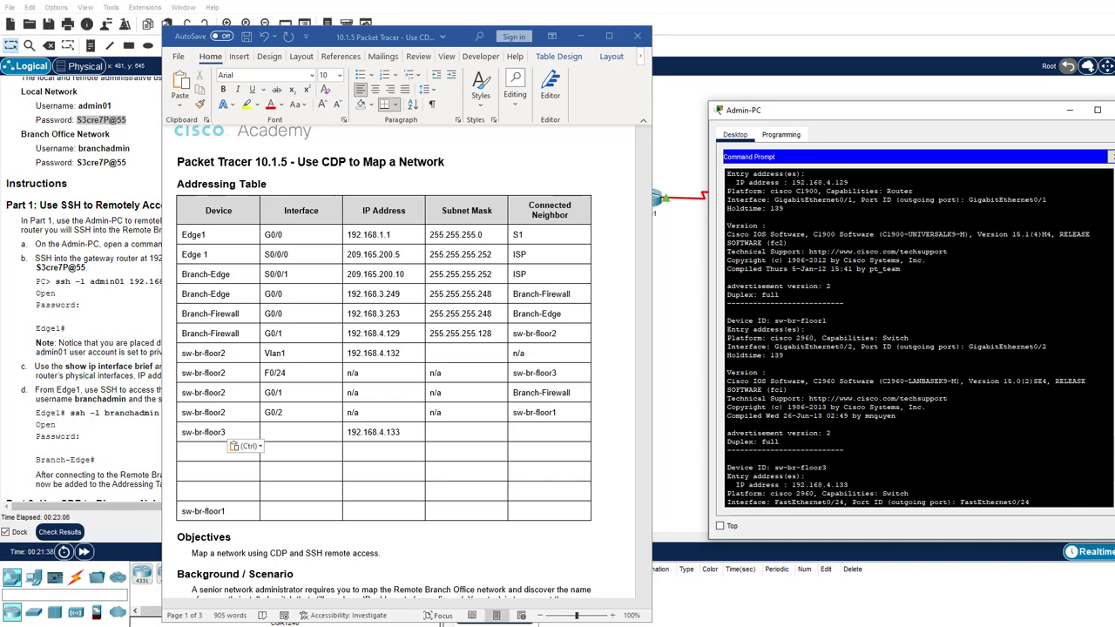
{"action": "scroll", "coordinate": [915, 335], "scroll_direction": "up", "scroll_amount": 3}
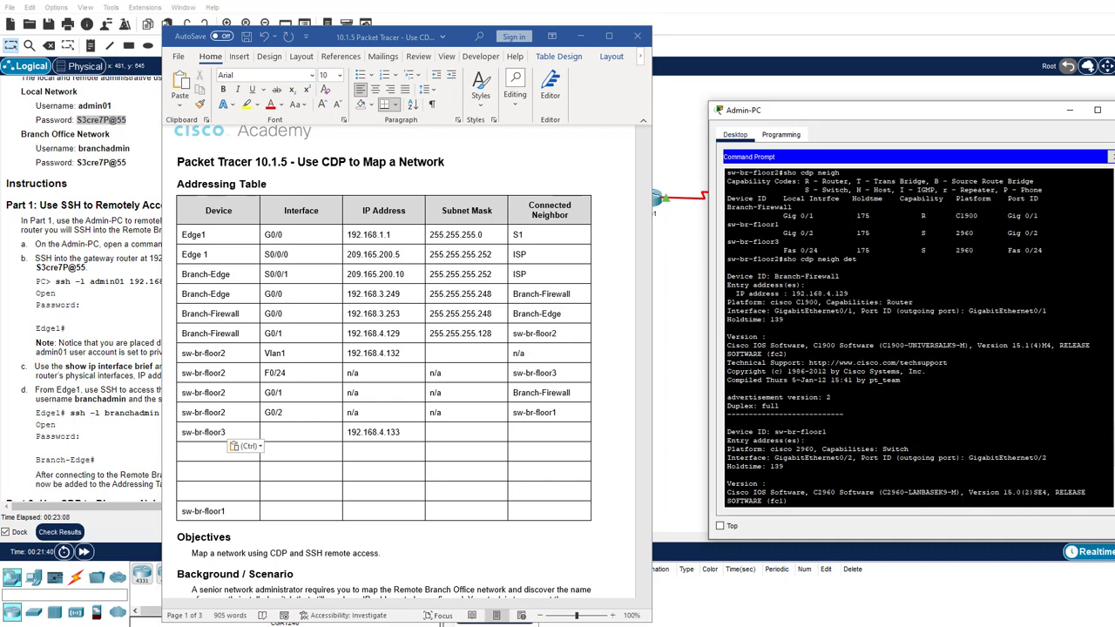
{"action": "scroll", "coordinate": [915, 335], "scroll_direction": "down", "scroll_amount": 6}
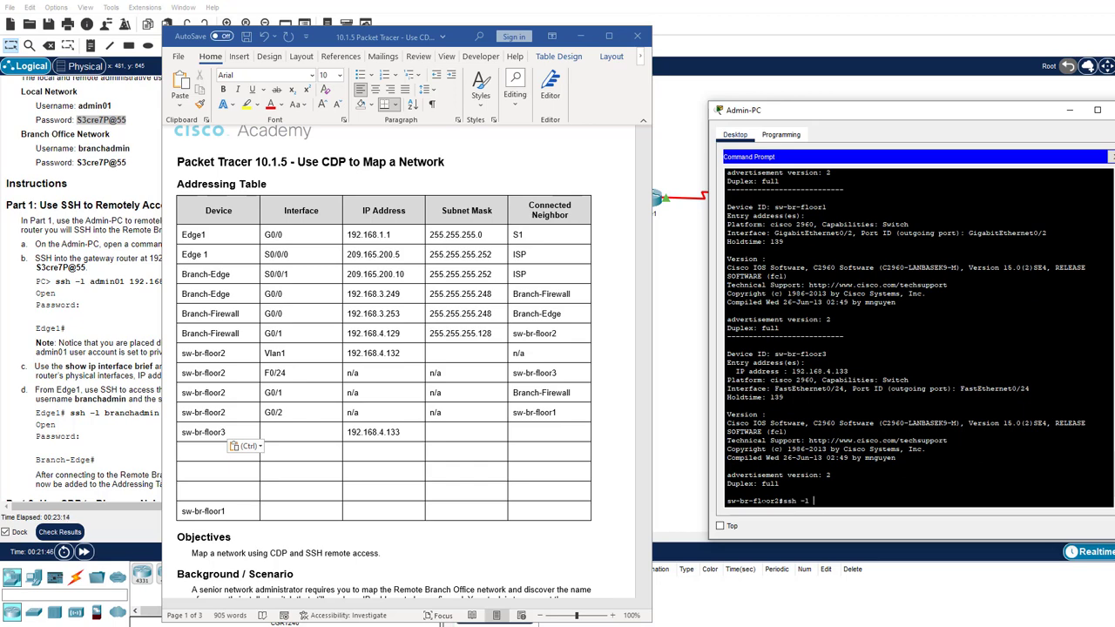
{"action": "type", "text": "branchadmin 192.168.4.133"}
{"action": "key", "text": "Return"}
Copy the Branch Office Network password from the lab document and submit it at the SSH password prompt to log in to sw-br-floor3
{"action": "scroll", "coordinate": [392, 348], "scroll_direction": "down", "scroll_amount": 10}
{"action": "left_click_drag", "start_coordinate": [248, 457], "coordinate": [298, 460]}
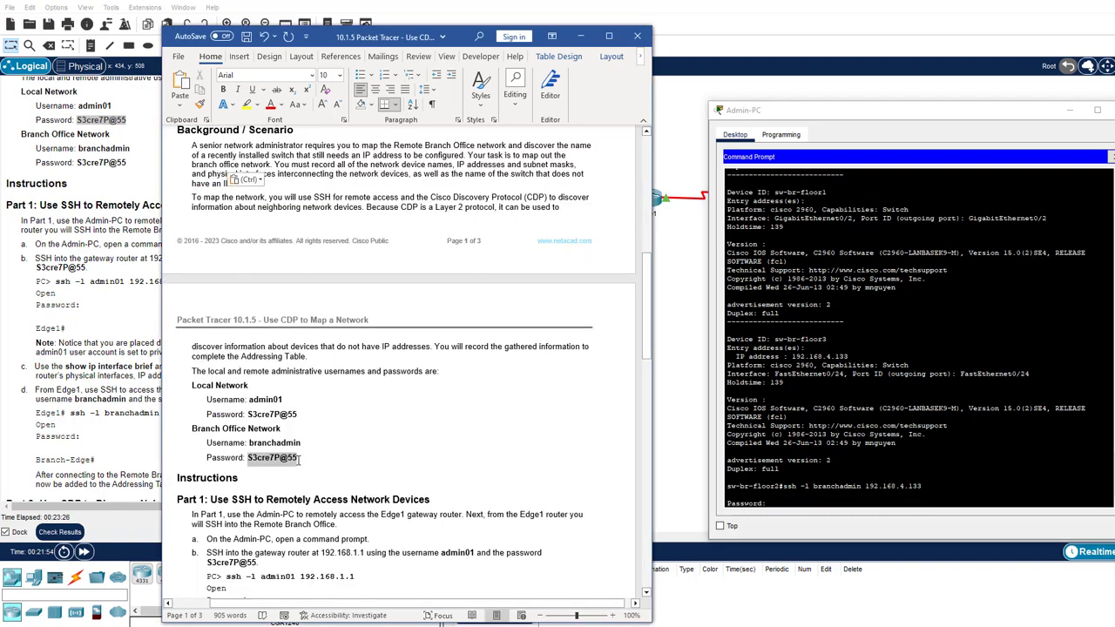
{"action": "right_click", "coordinate": [296, 459]}
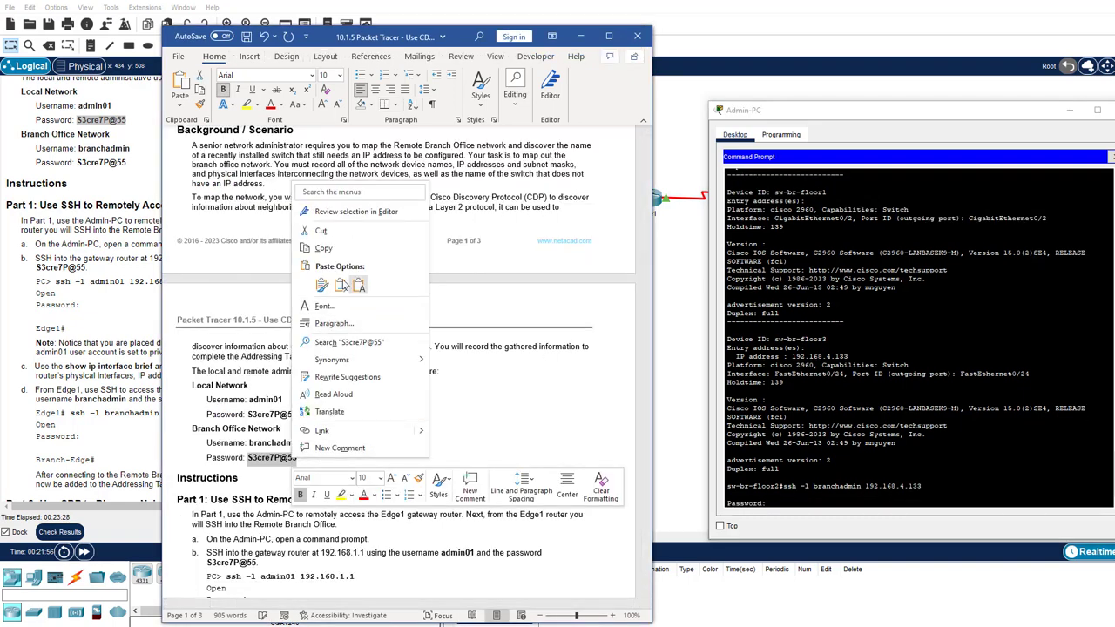
{"action": "left_click", "coordinate": [324, 248]}
{"action": "left_click", "coordinate": [789, 509]}
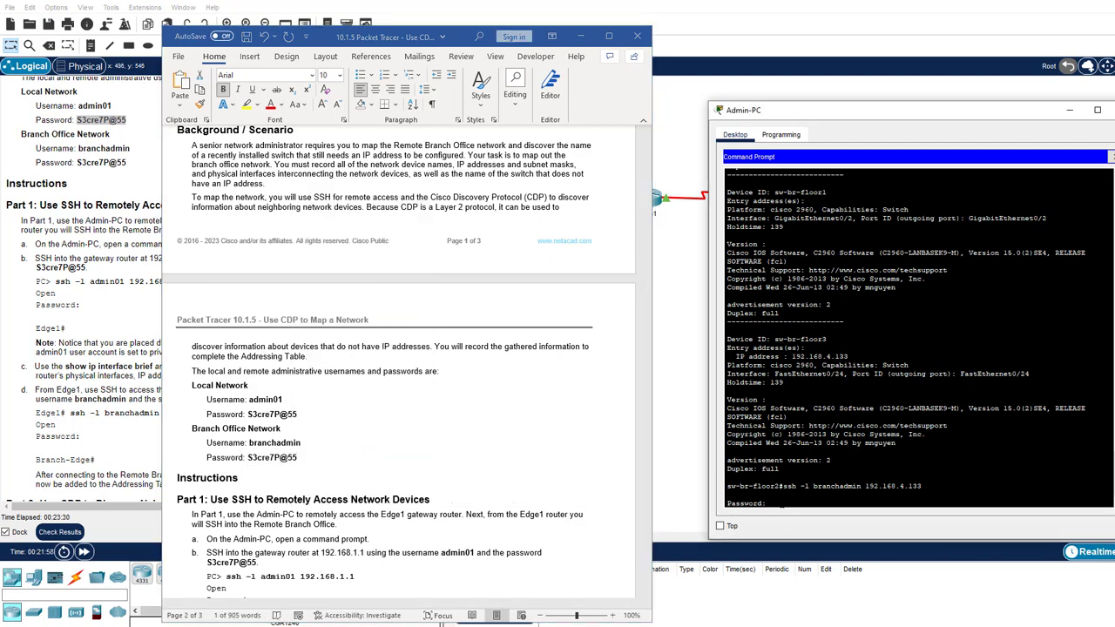
{"action": "right_click", "coordinate": [780, 501]}
{"action": "left_click", "coordinate": [794, 521]}
{"action": "key", "text": "Return"}
{"action": "key", "text": "Return"}
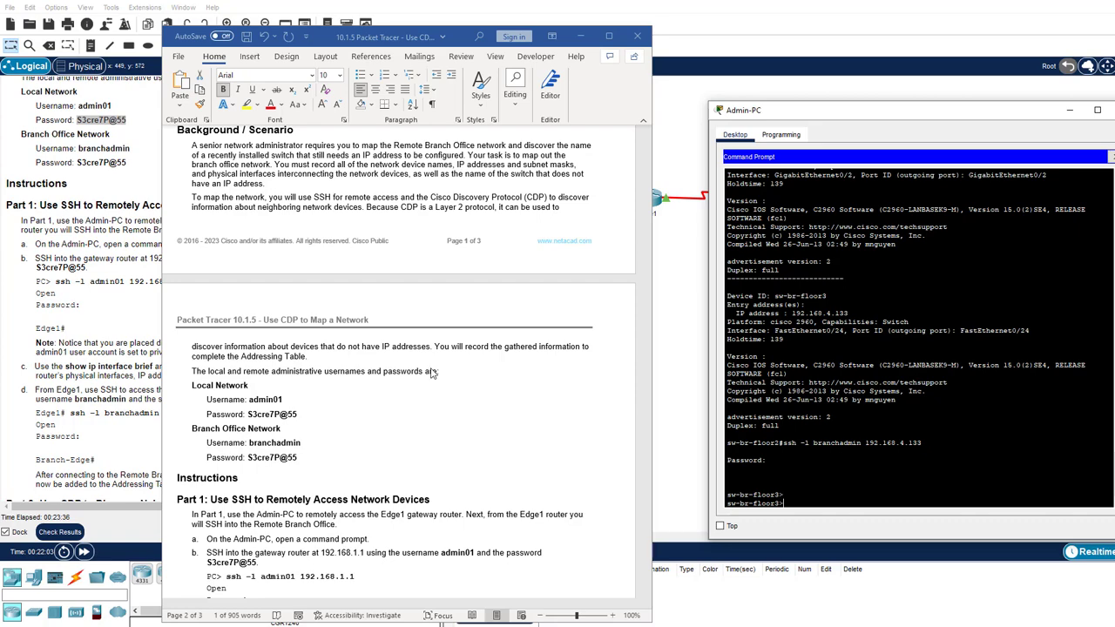
List the interface status and IP addresses of sw-br-floor3 with sh ip int br
{"action": "scroll", "coordinate": [431, 372], "scroll_direction": "up", "scroll_amount": 10}
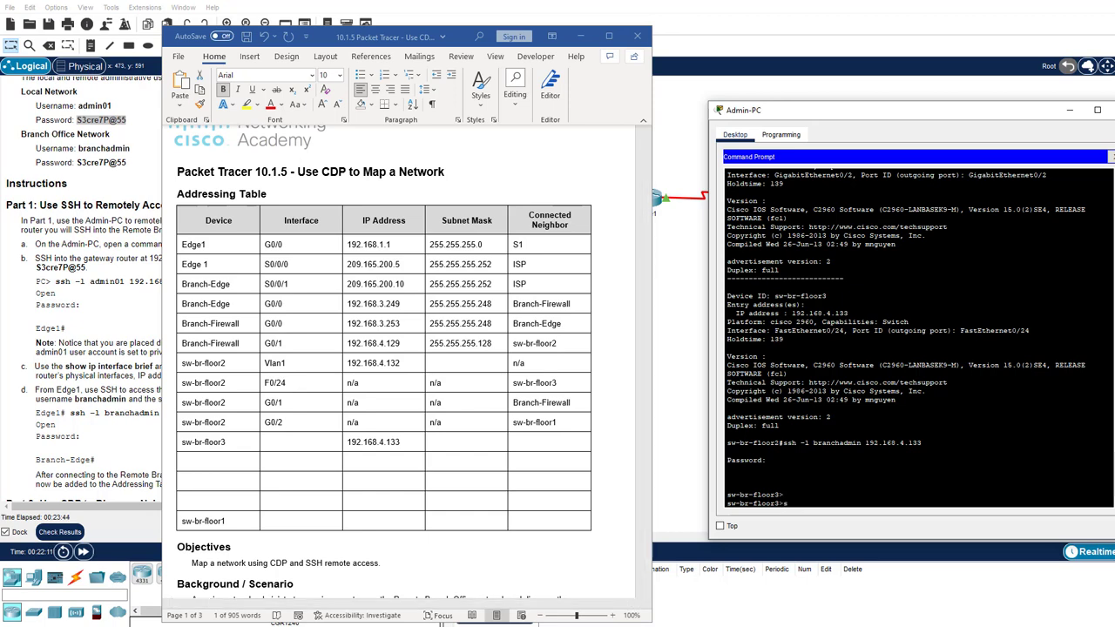
{"action": "type", "text": "ip int br"}
{"action": "key", "text": "Return"}
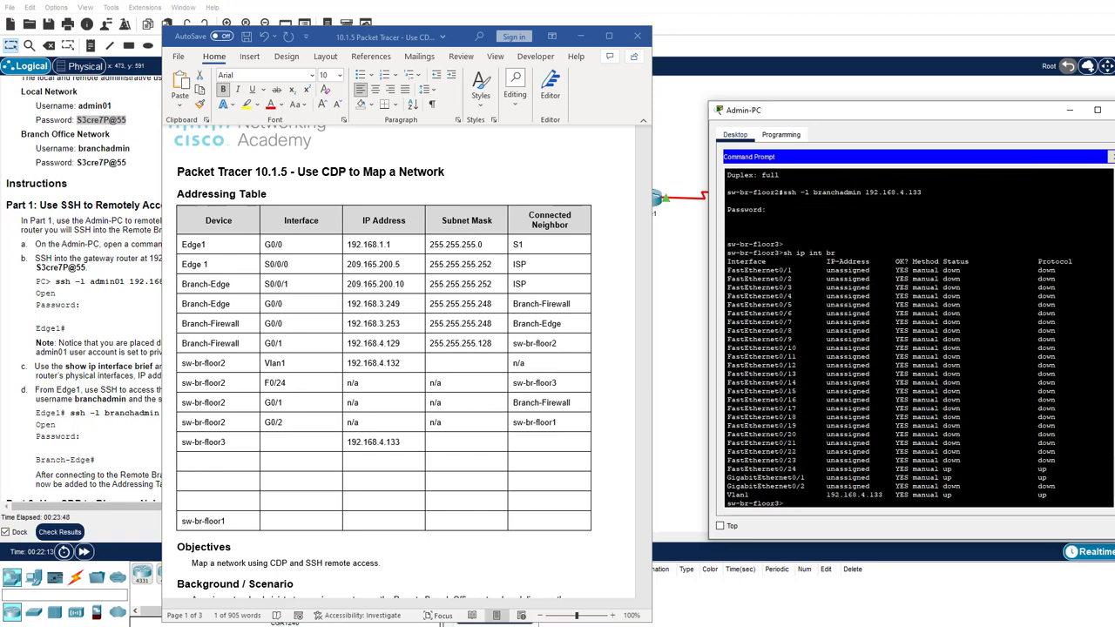
Fill the sw-br-floor3 row with interface Vlan1 and connected neighbor n/a
{"action": "left_click", "coordinate": [304, 443]}
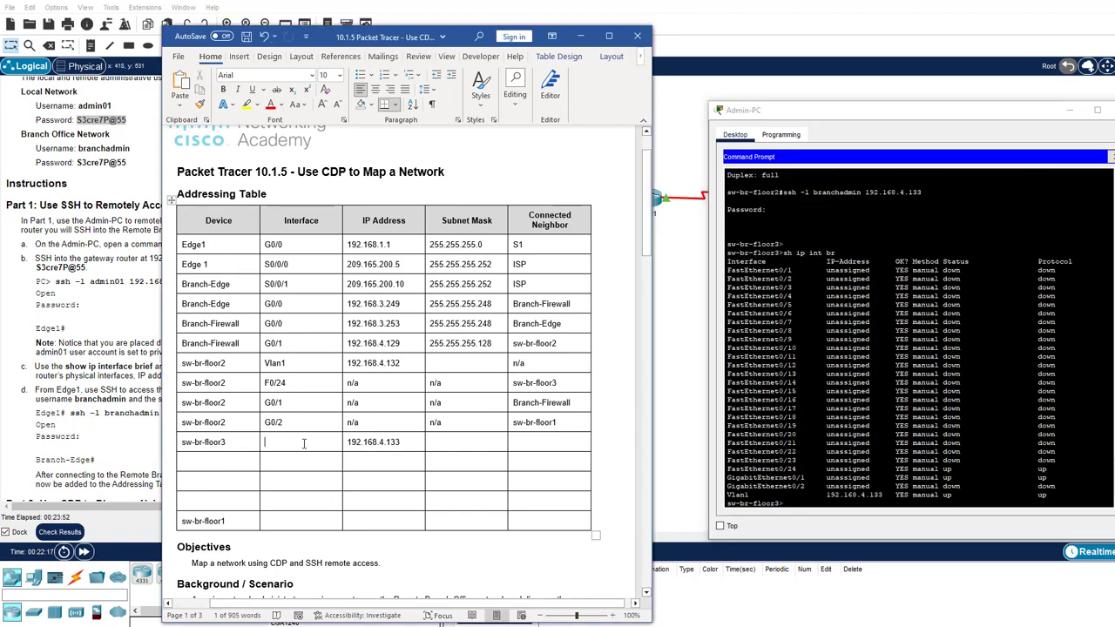
{"action": "type", "text": "Vlan1"}
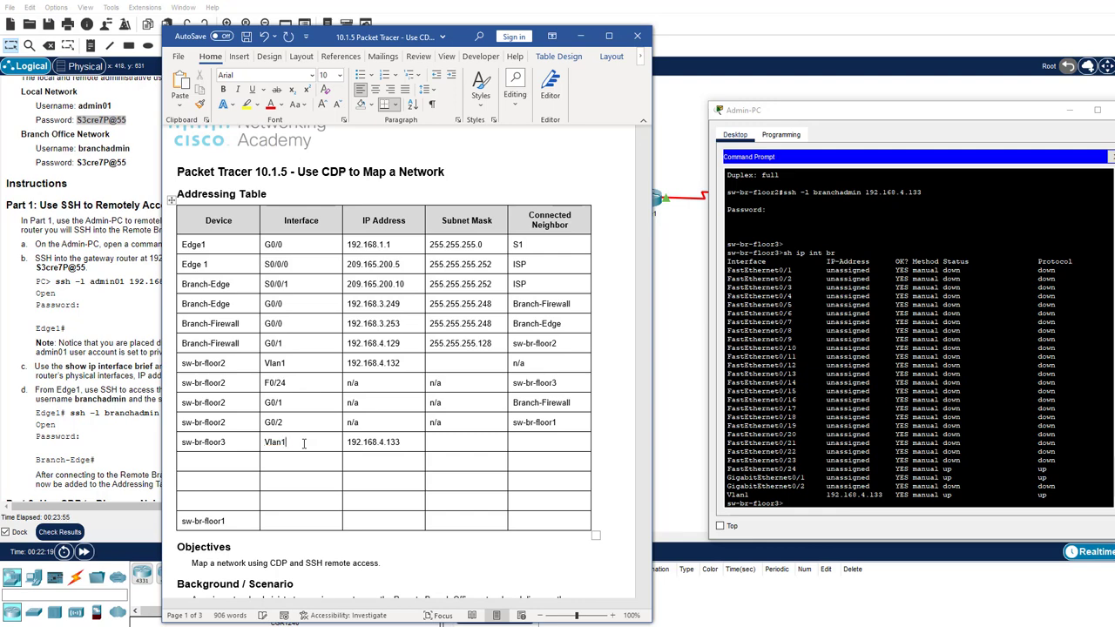
{"action": "left_click_drag", "start_coordinate": [443, 383], "coordinate": [430, 383]}
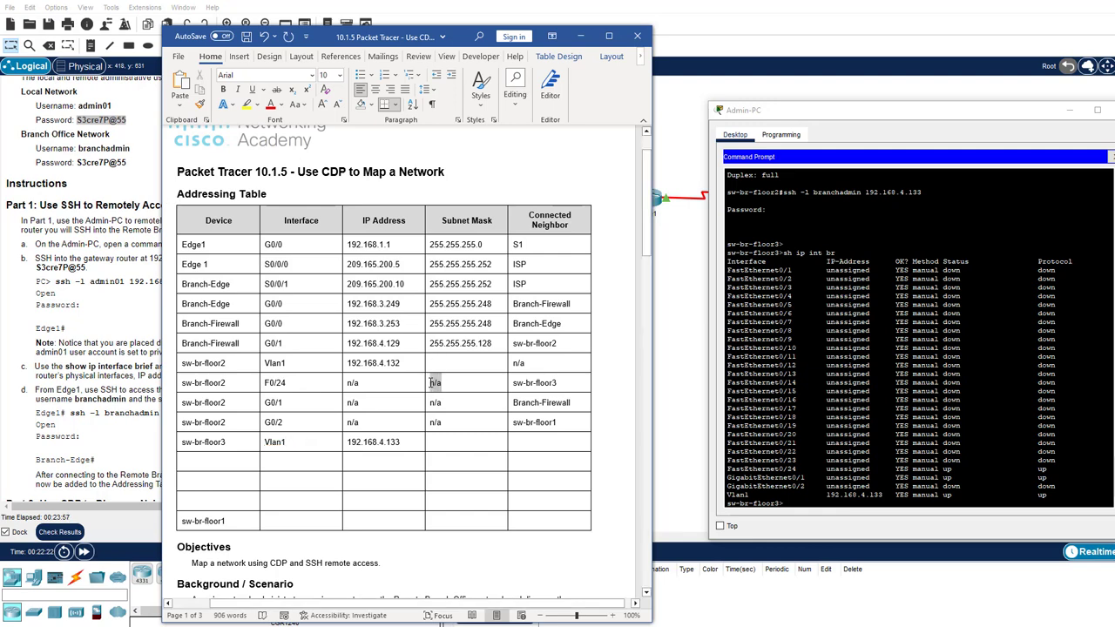
{"action": "left_click", "coordinate": [567, 446]}
{"action": "key", "text": "ctrl+v"}
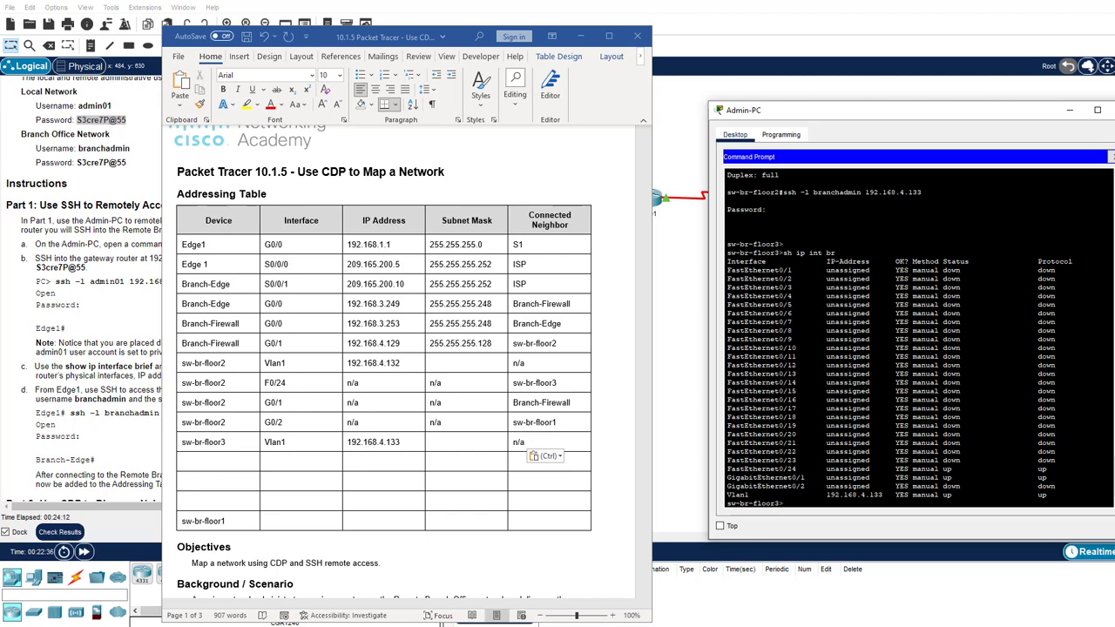
Mark the FastEthernet0/24 and GigabitEthernet0/1 lines in the terminal and copy F0/24 into the Interface cell below sw-br-floor3's Vlan1
{"action": "left_click_drag", "start_coordinate": [1051, 478], "coordinate": [797, 474]}
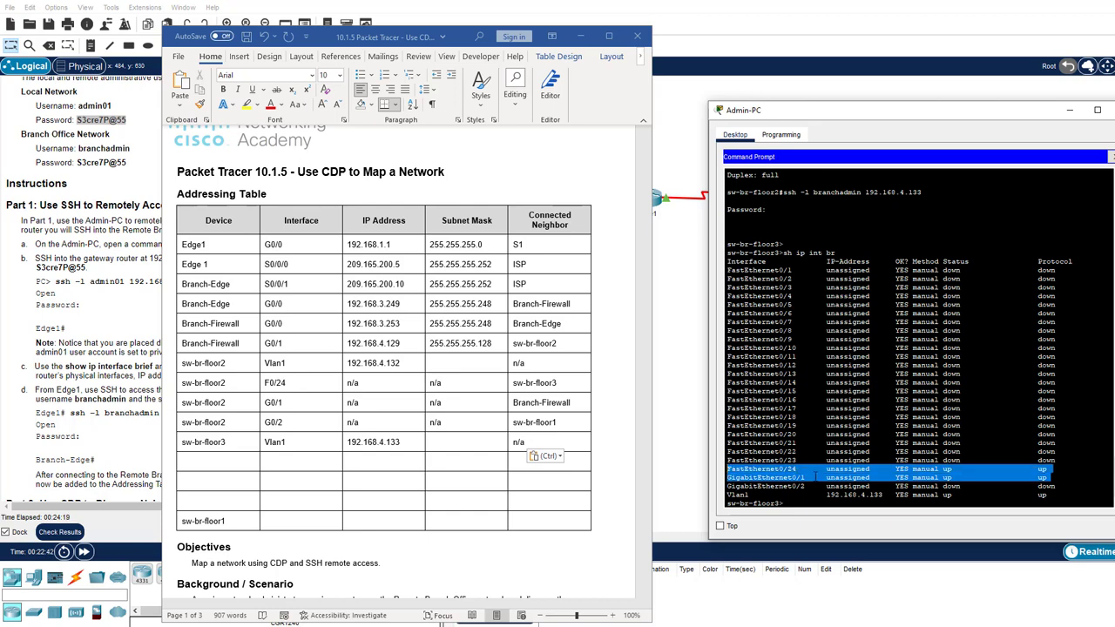
{"action": "left_click", "coordinate": [319, 386]}
{"action": "left_click_drag", "start_coordinate": [289, 384], "coordinate": [262, 384]}
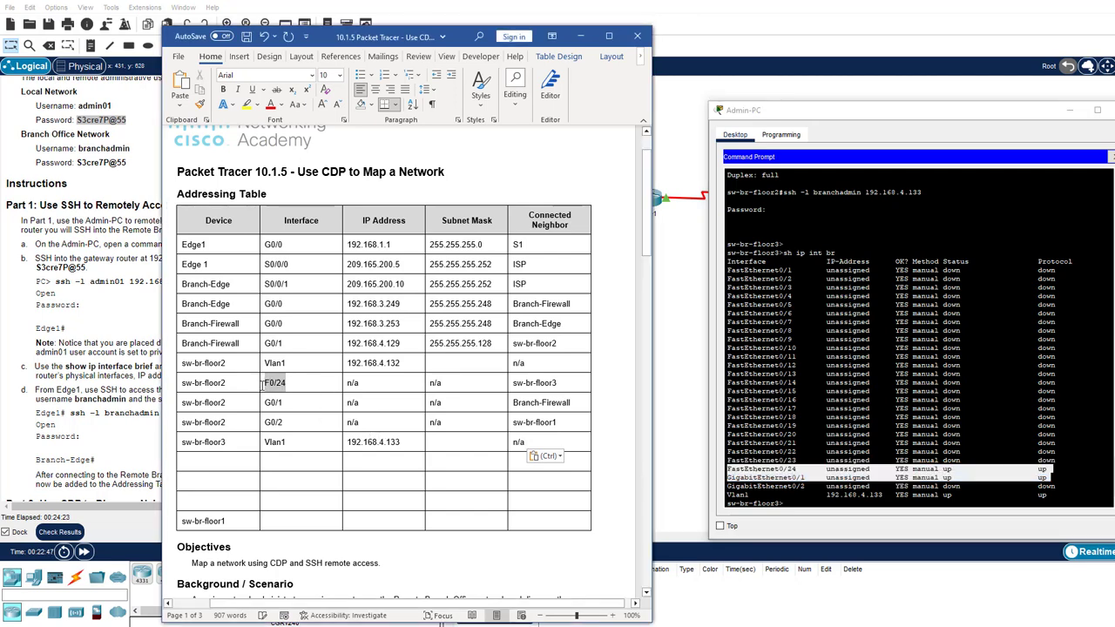
{"action": "key", "text": "ctrl+c"}
{"action": "left_click", "coordinate": [309, 460]}
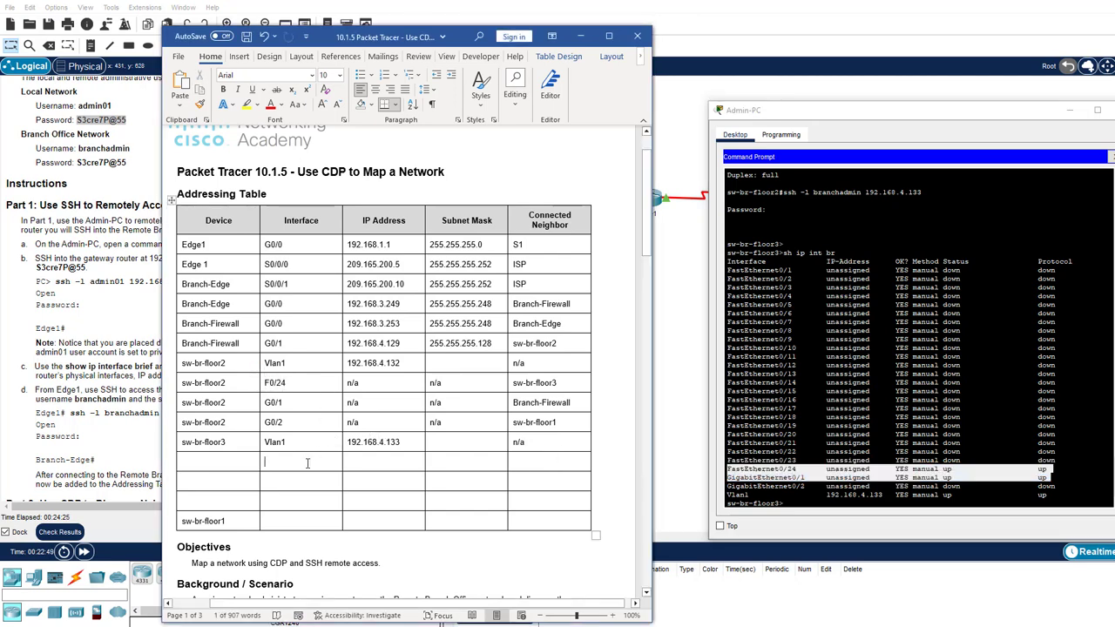
{"action": "key", "text": "ctrl+v"}
Copy G0/1 from the sw-br-floor2 row into the Interface cell below the new F0/24 entry
{"action": "left_click_drag", "start_coordinate": [304, 404], "coordinate": [266, 403]}
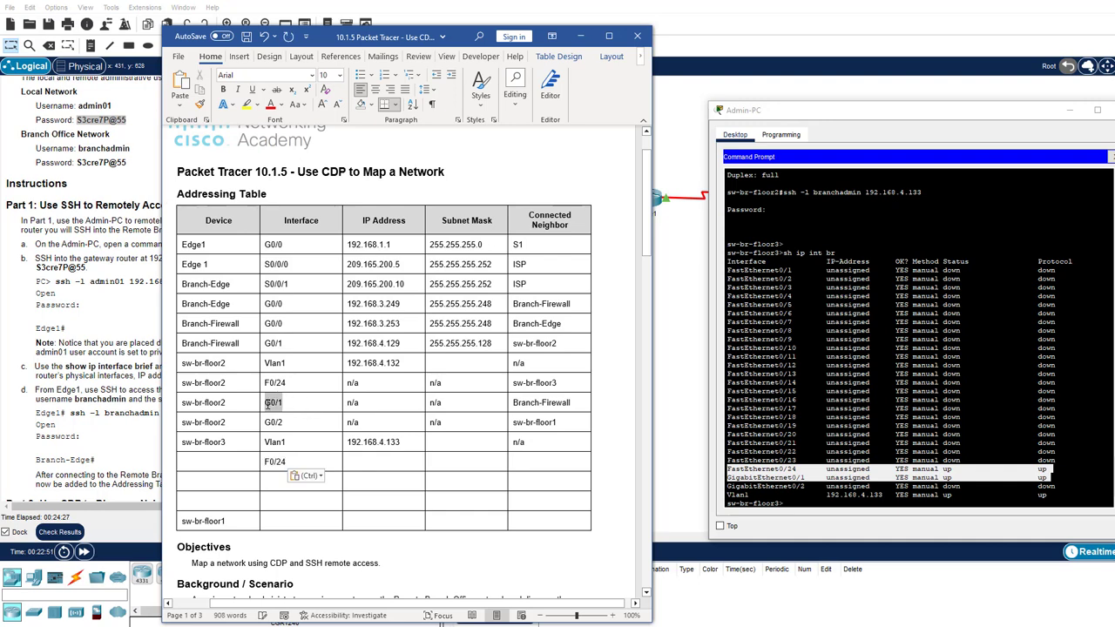
{"action": "key", "text": "ctrl+c"}
{"action": "left_click", "coordinate": [297, 482]}
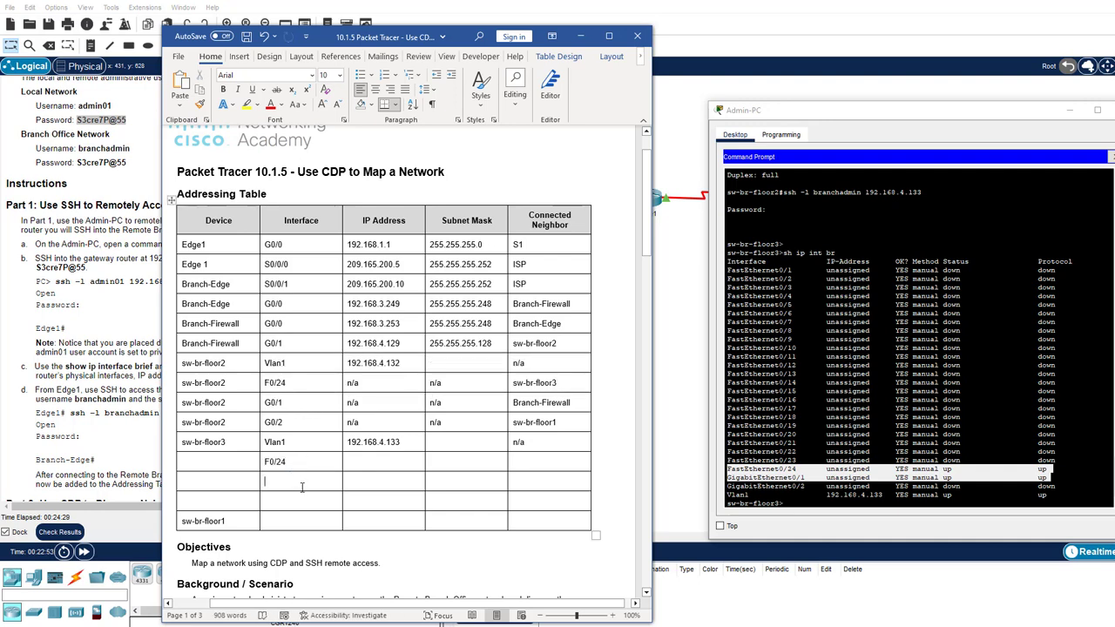
{"action": "key", "text": "ctrl+v"}
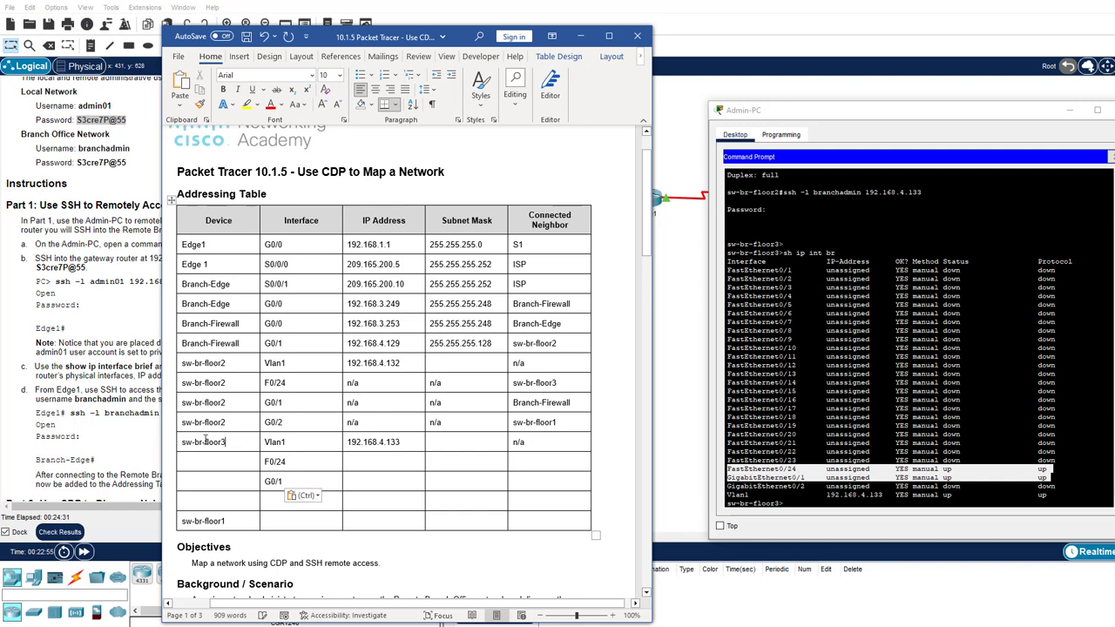
Copy the device name sw-br-floor3 into the Device cells of the F0/24 and G0/1 rows below its Vlan1 row
{"action": "left_click_drag", "start_coordinate": [226, 443], "coordinate": [184, 441]}
{"action": "key", "text": "ctrl+c"}
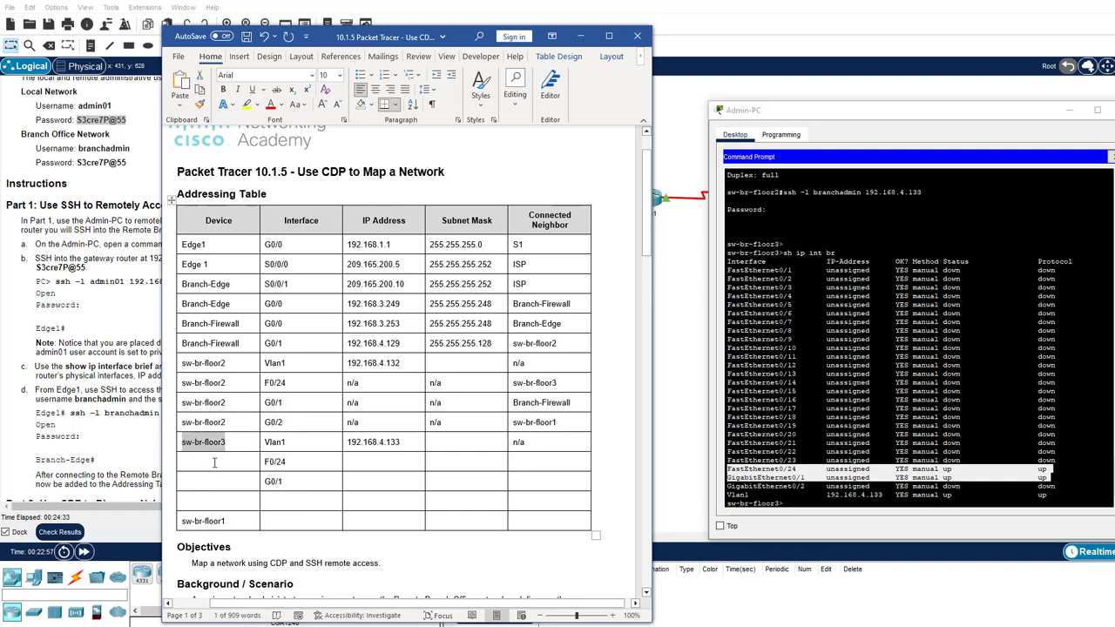
{"action": "left_click", "coordinate": [210, 462]}
{"action": "key", "text": "ctrl+v"}
{"action": "left_click", "coordinate": [206, 485]}
{"action": "key", "text": "ctrl+v"}
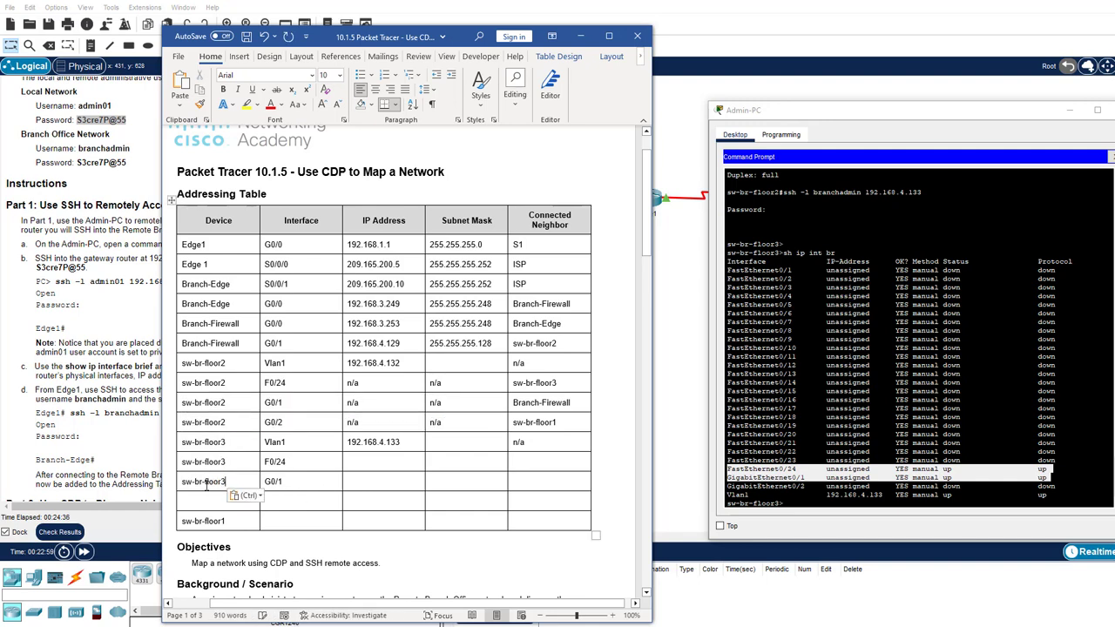
Fill the IP Address and Subnet Mask cells of sw-br-floor3's F0/24 and G0/1 rows with n/a
{"action": "double_click", "coordinate": [436, 422]}
{"action": "key", "text": "ctrl+c"}
{"action": "left_click", "coordinate": [364, 464]}
{"action": "key", "text": "ctrl+v"}
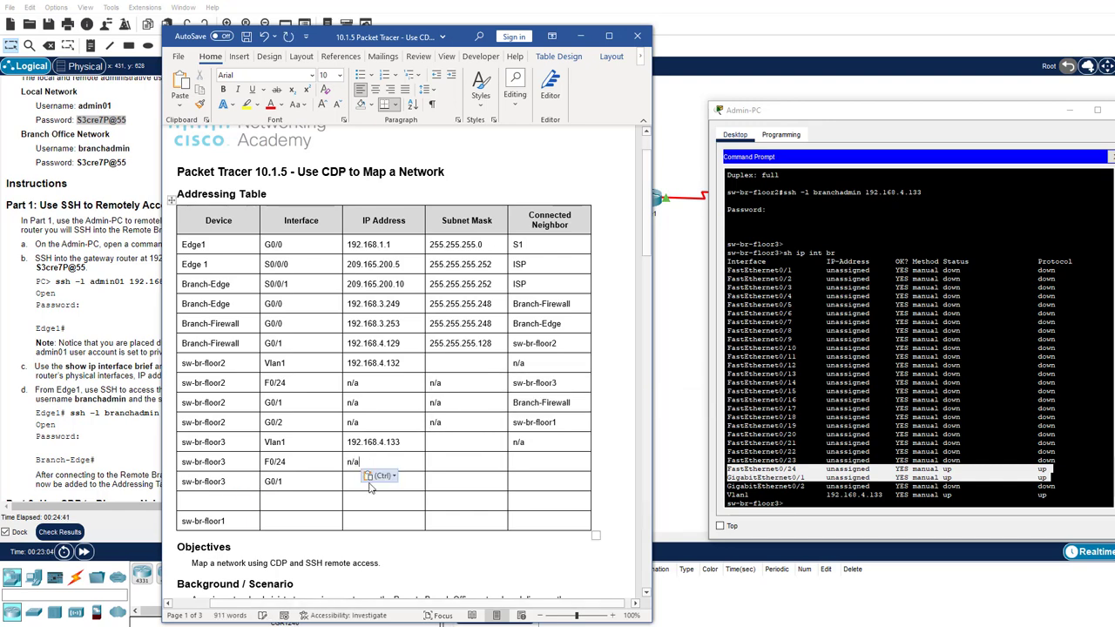
{"action": "left_click", "coordinate": [369, 486]}
{"action": "key", "text": "ctrl+v"}
{"action": "left_click", "coordinate": [448, 463]}
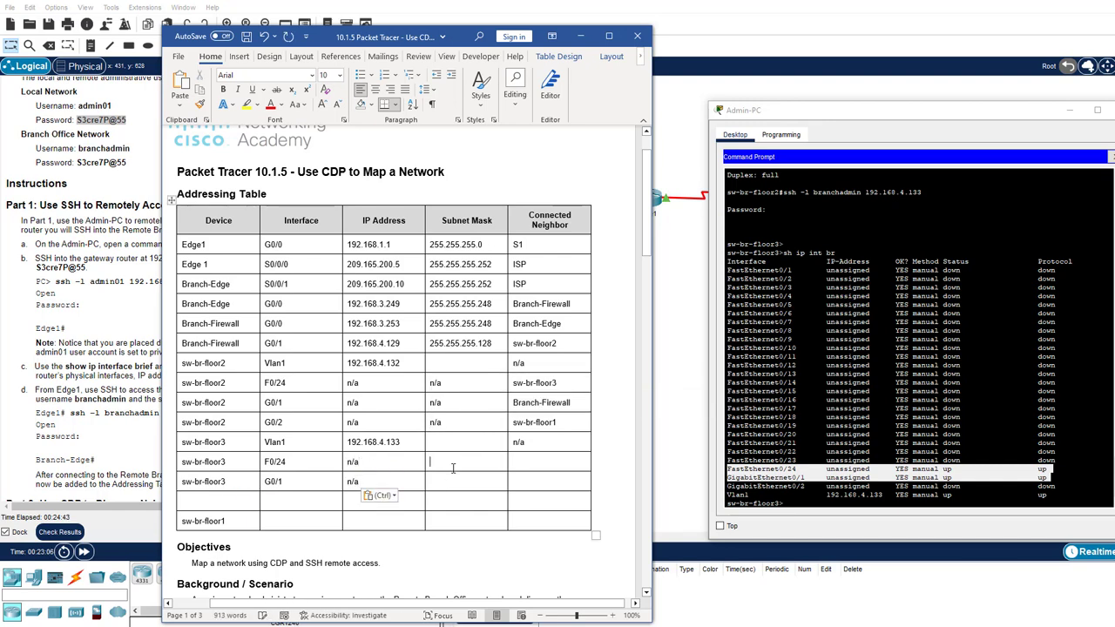
{"action": "key", "text": "ctrl+v"}
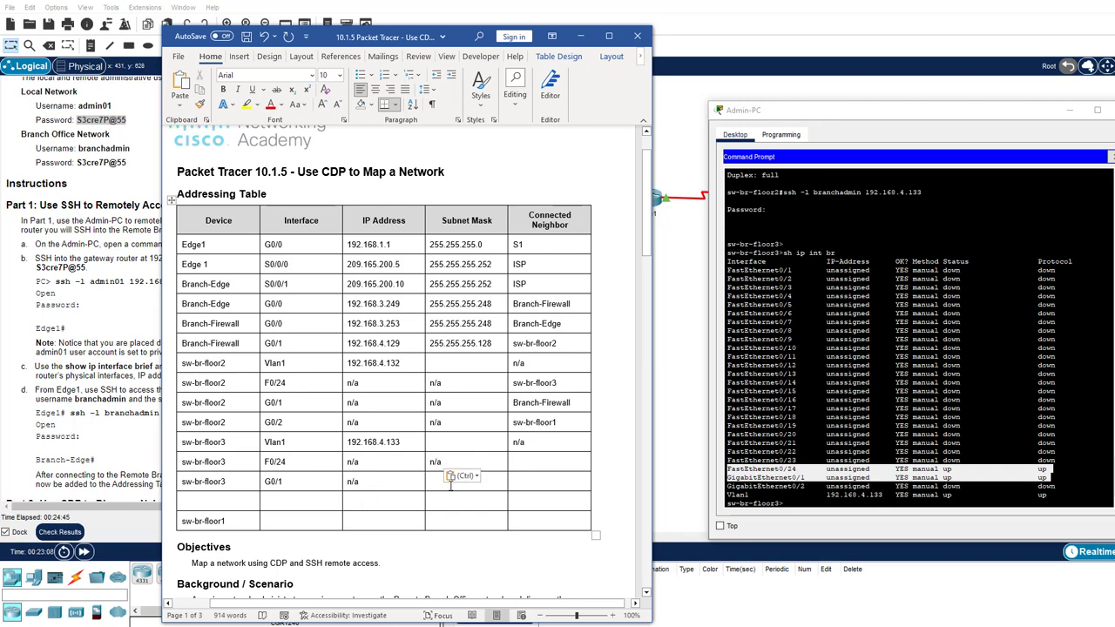
{"action": "key", "text": "ctrl+v"}
Display the IP details of sw-br-floor3's Vlan1 interface with sh ip int vlan1
{"action": "left_click", "coordinate": [819, 516]}
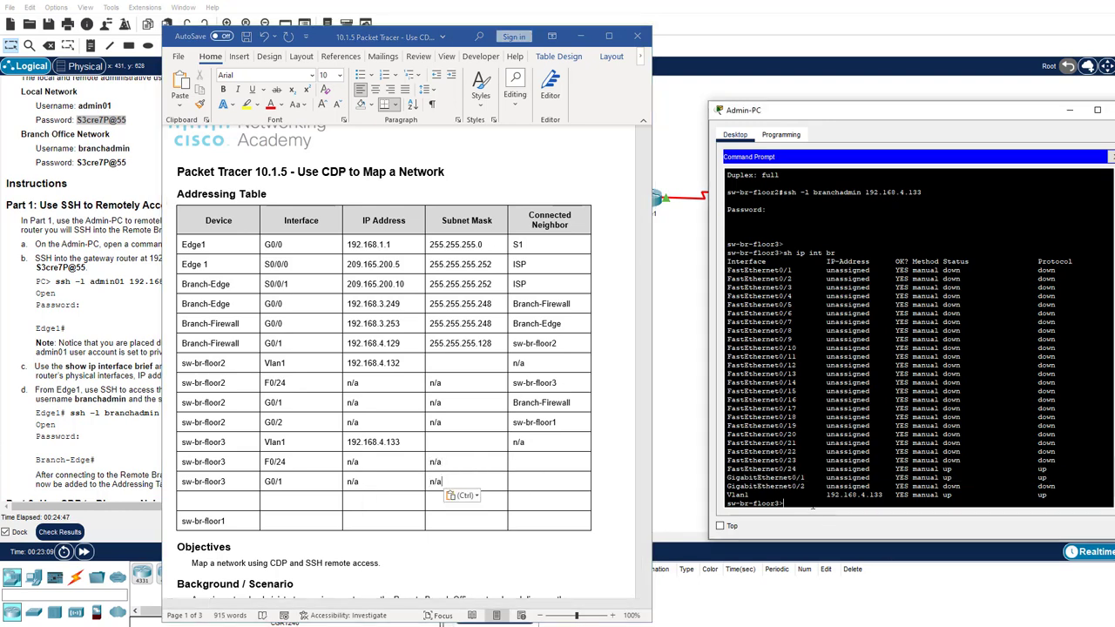
{"action": "type", "text": "sh ip int vlan1"}
{"action": "key", "text": "Return"}
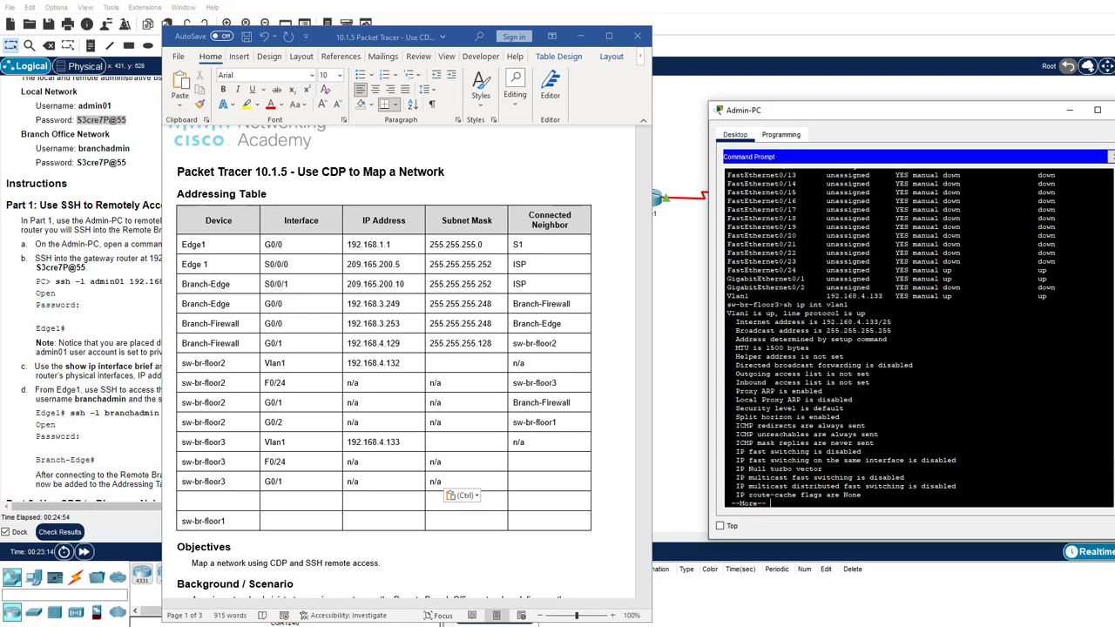
Mark the Vlan1 prefix length in the terminal and copy 255.255.255.128 into the Subnet Mask cell of sw-br-floor3's Vlan1 row
{"action": "double_click", "coordinate": [885, 322]}
{"action": "left_click", "coordinate": [476, 348]}
{"action": "left_click_drag", "start_coordinate": [493, 342], "coordinate": [428, 341]}
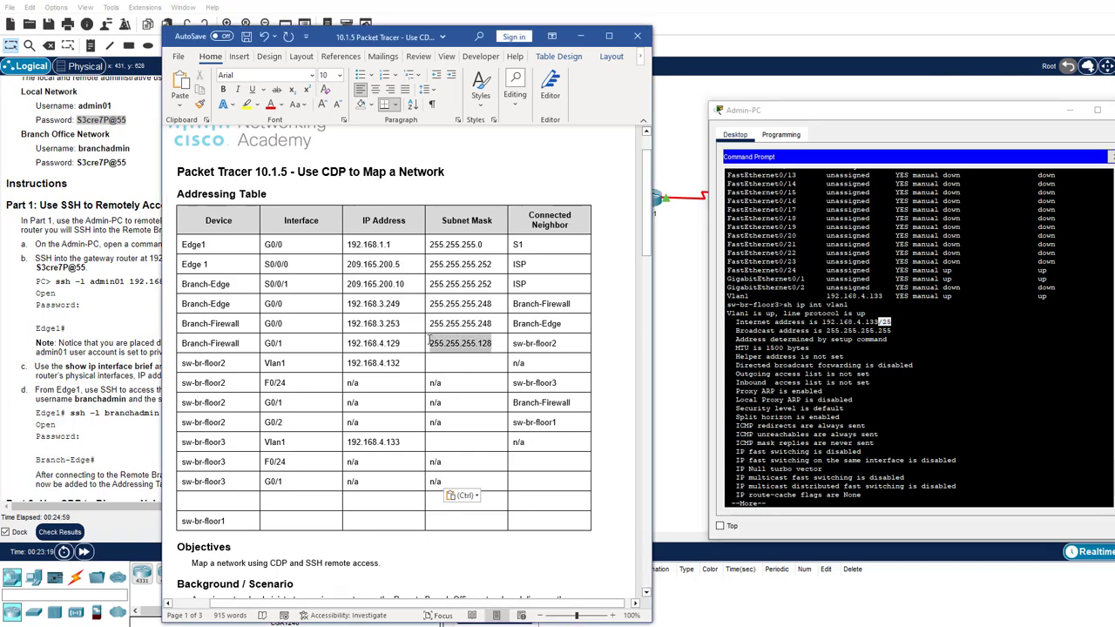
{"action": "right_click", "coordinate": [455, 347]}
{"action": "left_click", "coordinate": [477, 40]}
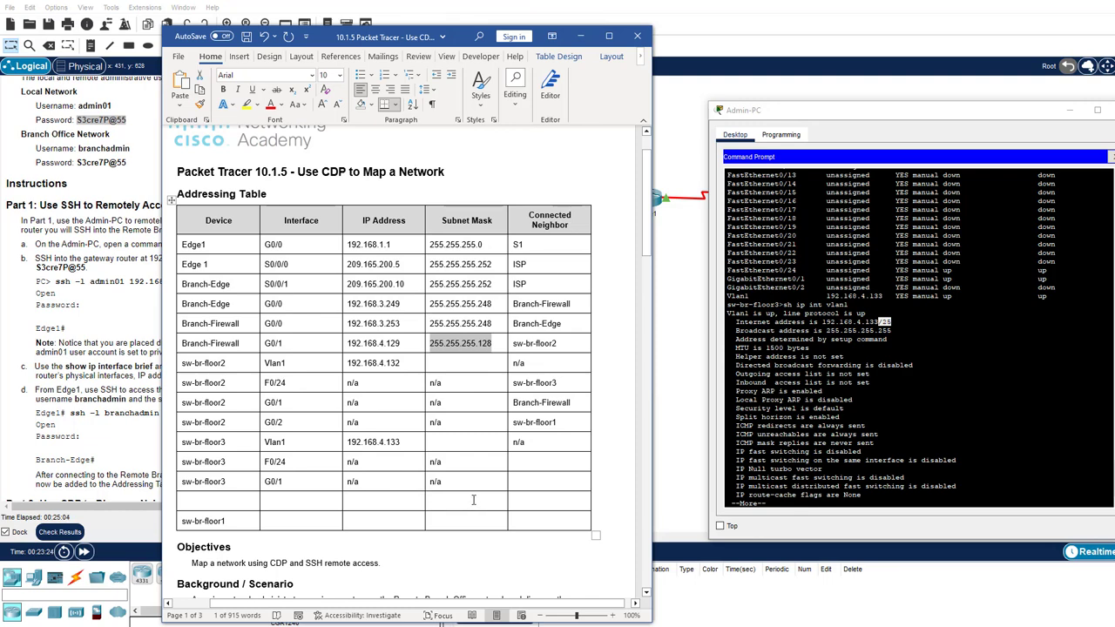
{"action": "left_click", "coordinate": [471, 446]}
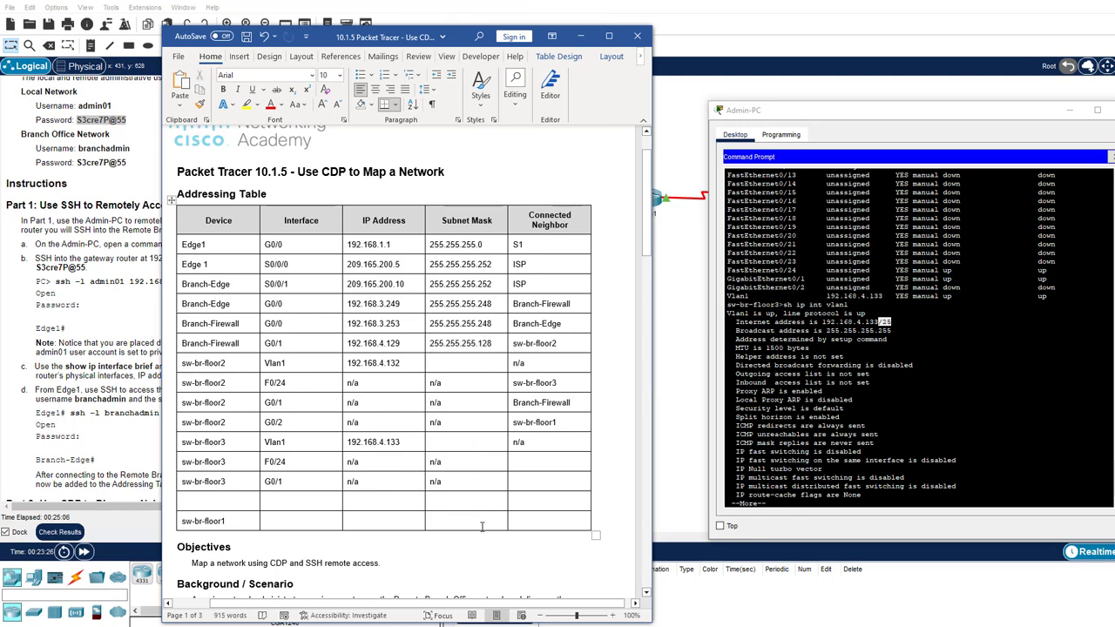
{"action": "key", "text": "ctrl+v"}
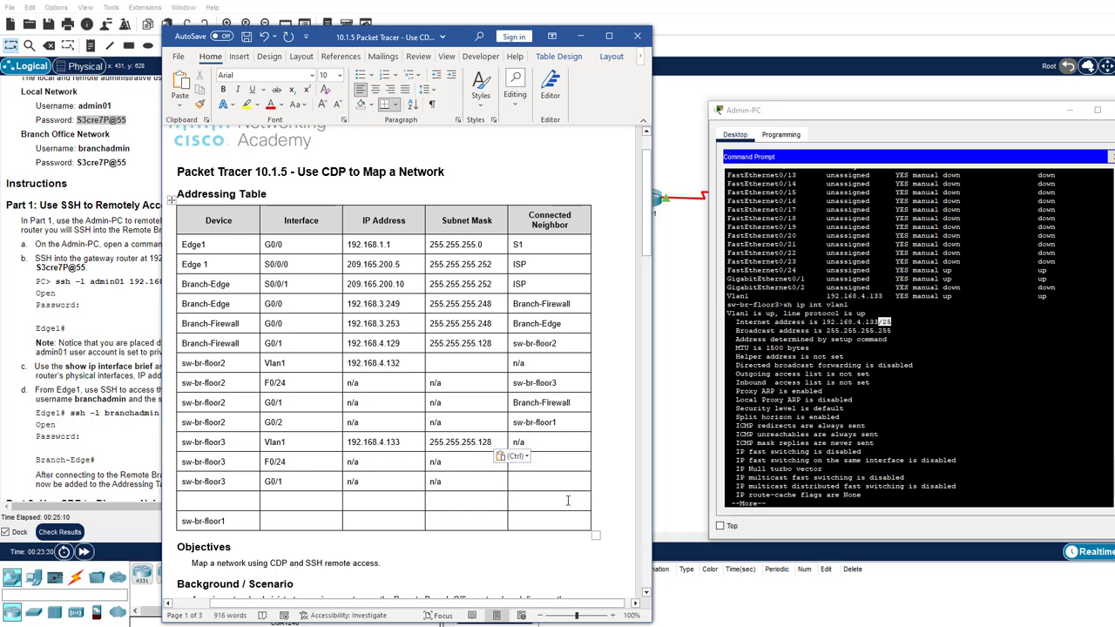
Quit the paged interface output and list sw-br-floor3's CDP neighbors with sh cdp neigh
{"action": "type", "text": "q"}
{"action": "left_click", "coordinate": [792, 495]}
{"action": "type", "text": "q"}
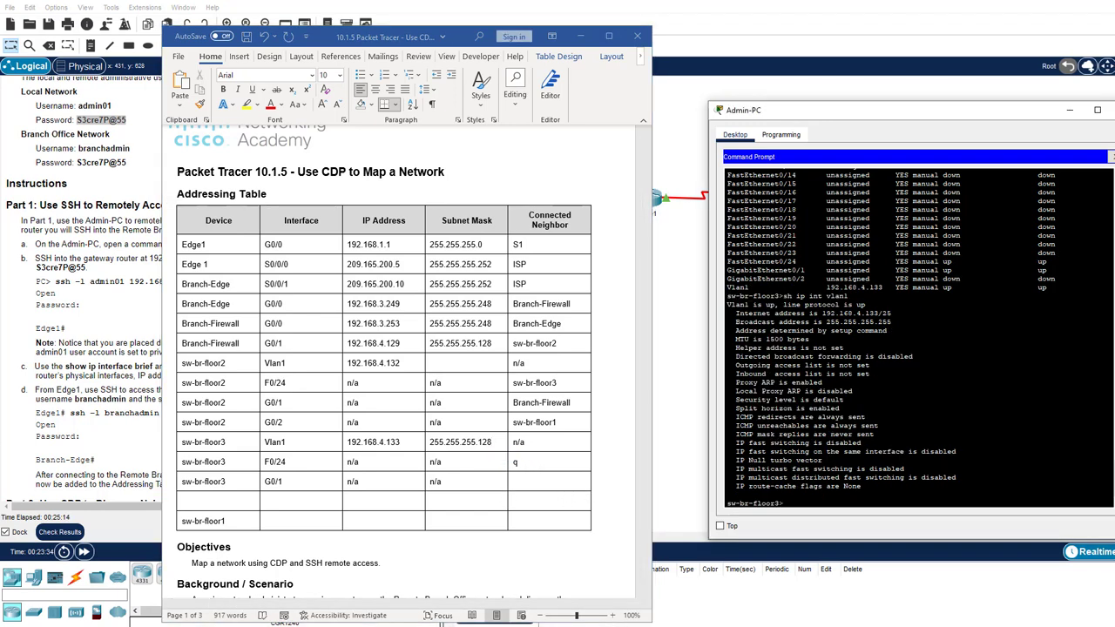
{"action": "type", "text": "sh cdp neigh"}
{"action": "key", "text": "Return"}
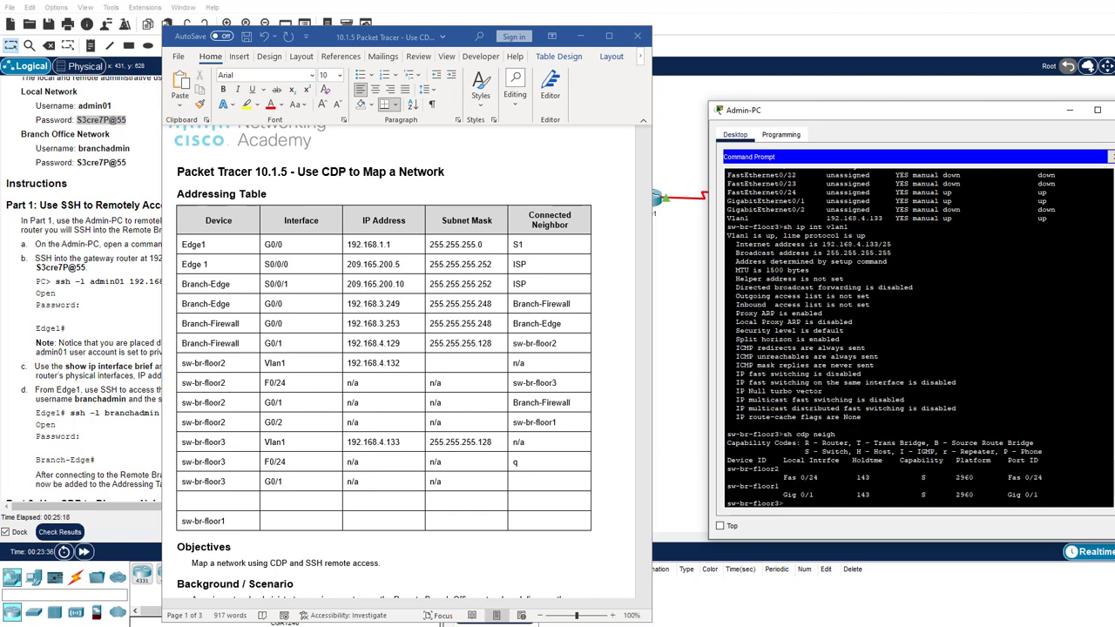
Copy sw-br-floor2 from the CDP output into the Connected Neighbor cell of sw-br-floor3's F0/24 row, replacing the stray q
{"action": "left_click_drag", "start_coordinate": [779, 470], "coordinate": [732, 470]}
{"action": "right_click", "coordinate": [764, 471]}
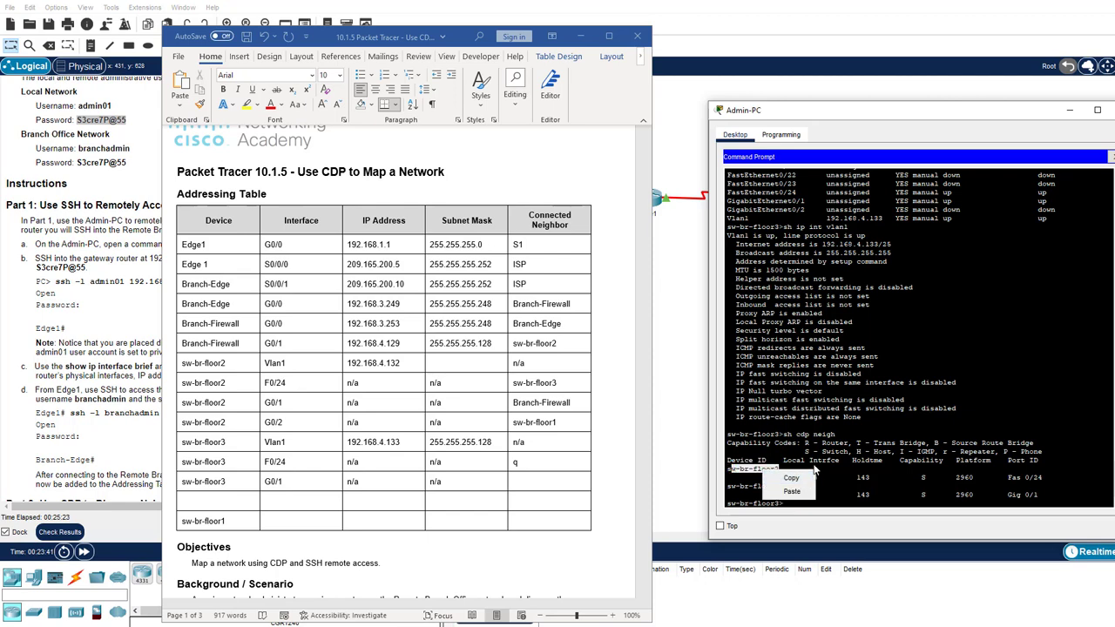
{"action": "left_click_drag", "start_coordinate": [812, 463], "coordinate": [732, 470]}
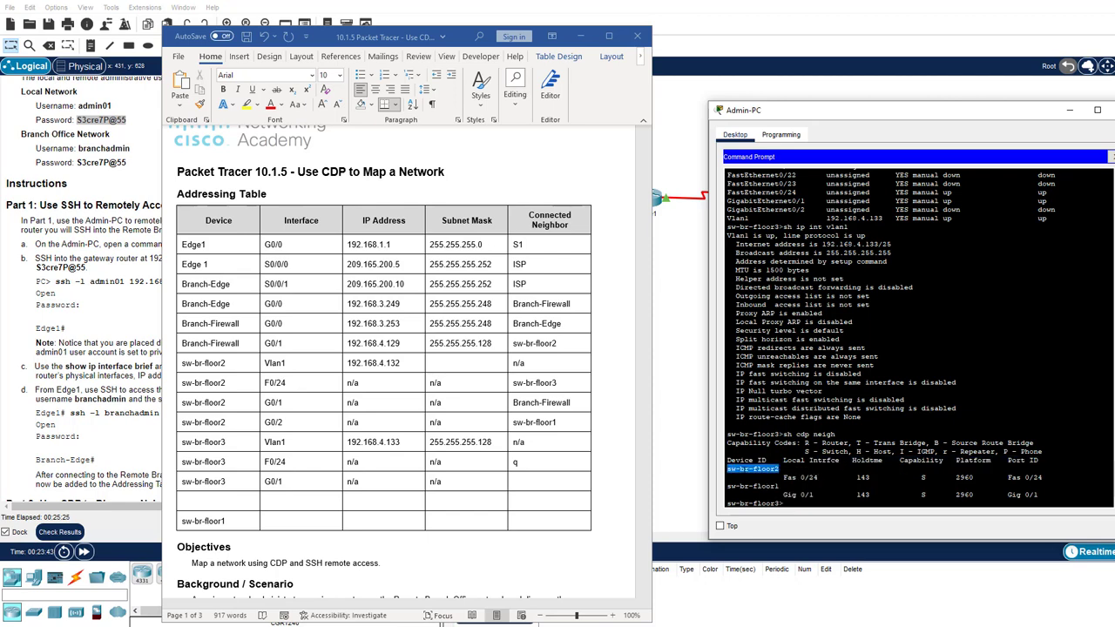
{"action": "right_click", "coordinate": [744, 469]}
{"action": "left_click", "coordinate": [770, 476]}
{"action": "left_click", "coordinate": [530, 462]}
{"action": "key", "text": "BackSpace"}
{"action": "type", "text": "sw-br-floor2"}
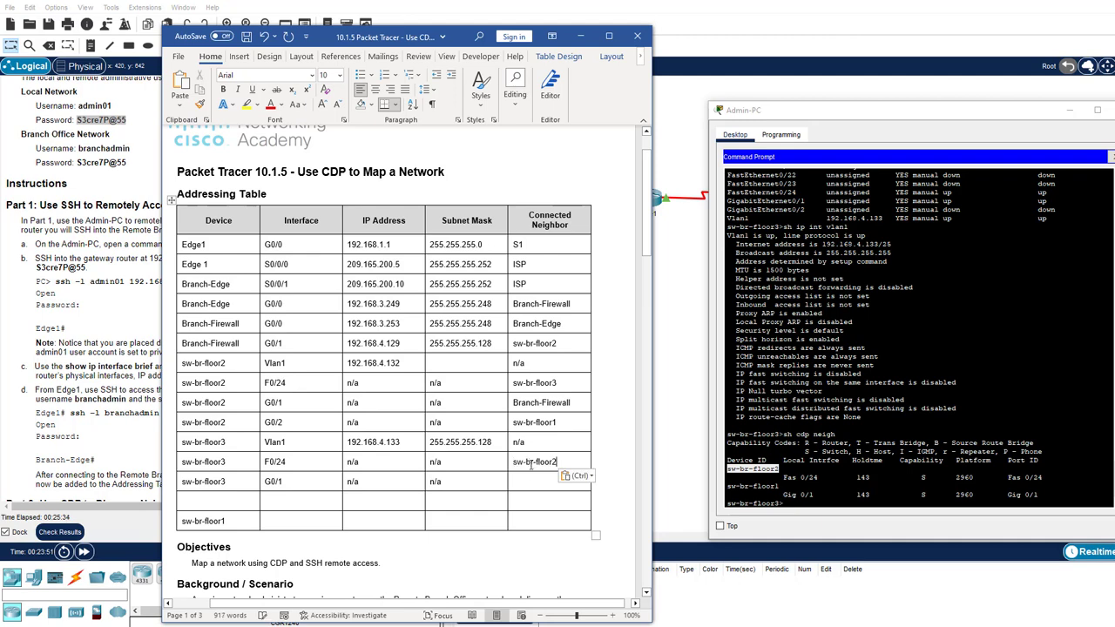
Copy sw-br-floor1 from the CDP output into the Connected Neighbor cell of sw-br-floor3's G0/1 row
{"action": "left_click_drag", "start_coordinate": [778, 487], "coordinate": [728, 487]}
{"action": "right_click", "coordinate": [736, 487]}
{"action": "left_click", "coordinate": [758, 494]}
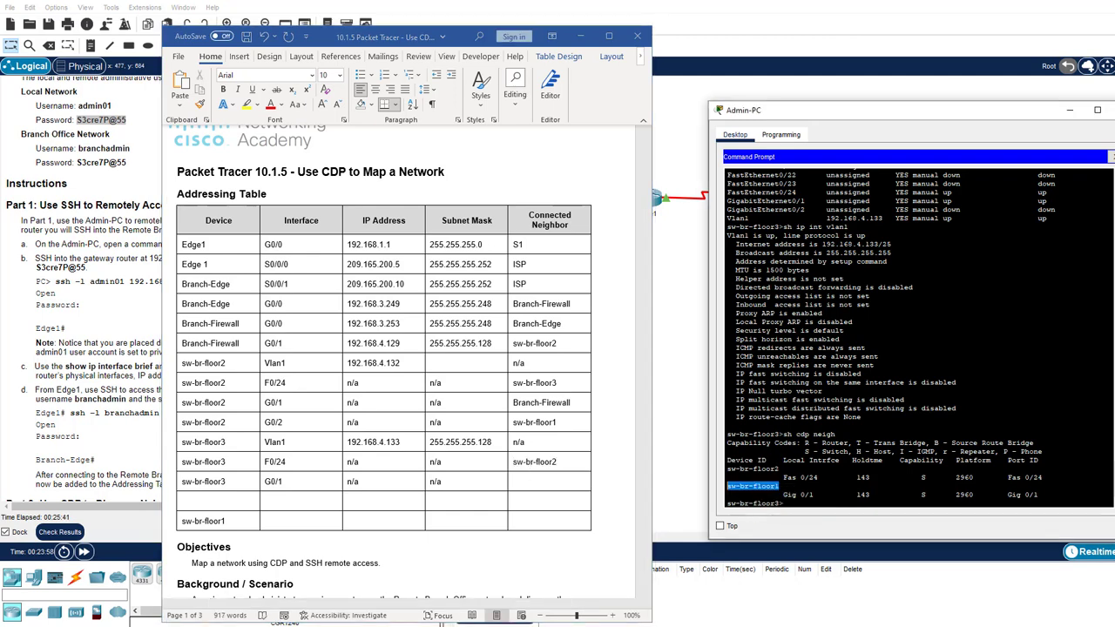
{"action": "left_click", "coordinate": [552, 481]}
{"action": "type", "text": "sw-br-floor1"}
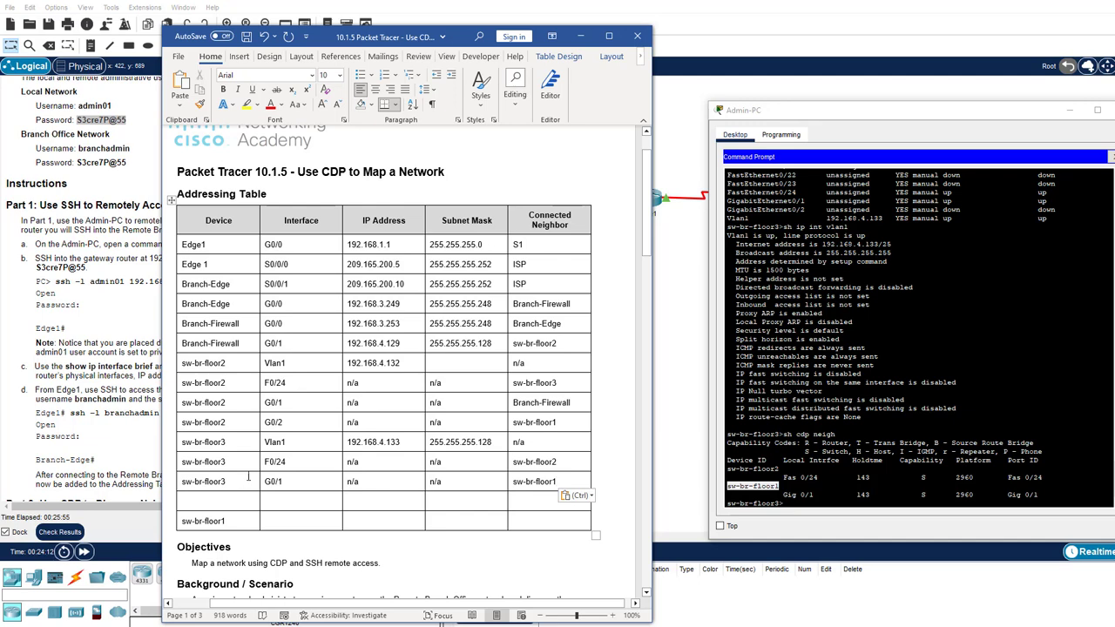
Copy sw-br-floor1 into the Device cell of the empty row above the last table row
{"action": "left_click", "coordinate": [559, 422]}
{"action": "left_click_drag", "start_coordinate": [559, 422], "coordinate": [516, 425]}
{"action": "key", "text": "ctrl+c"}
{"action": "left_click", "coordinate": [224, 499]}
{"action": "key", "text": "ctrl+v"}
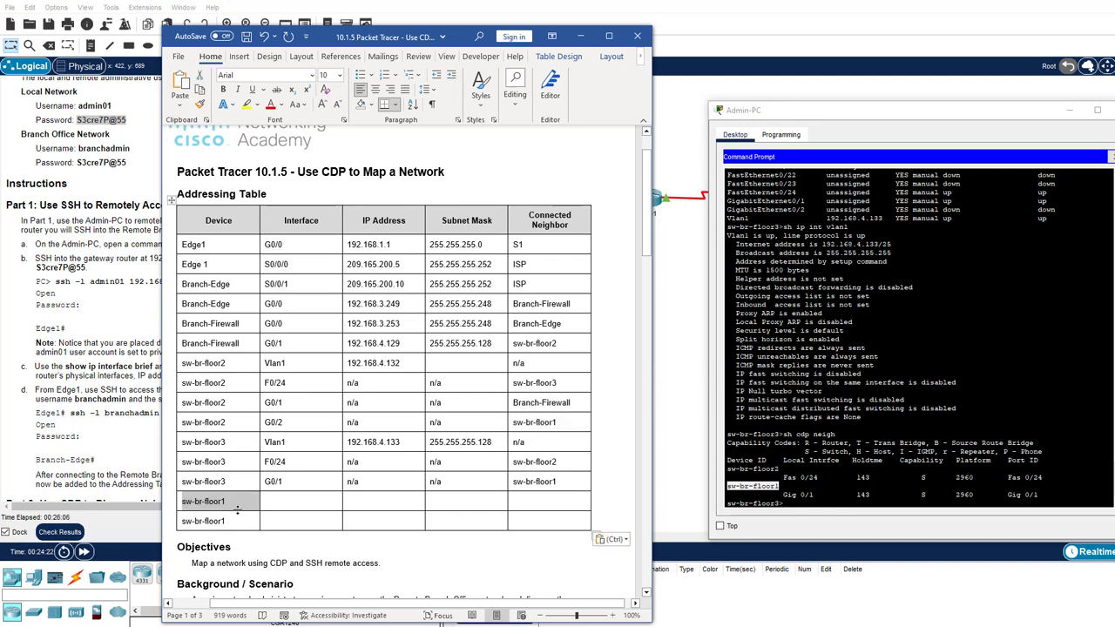
{"action": "left_click", "coordinate": [240, 506]}
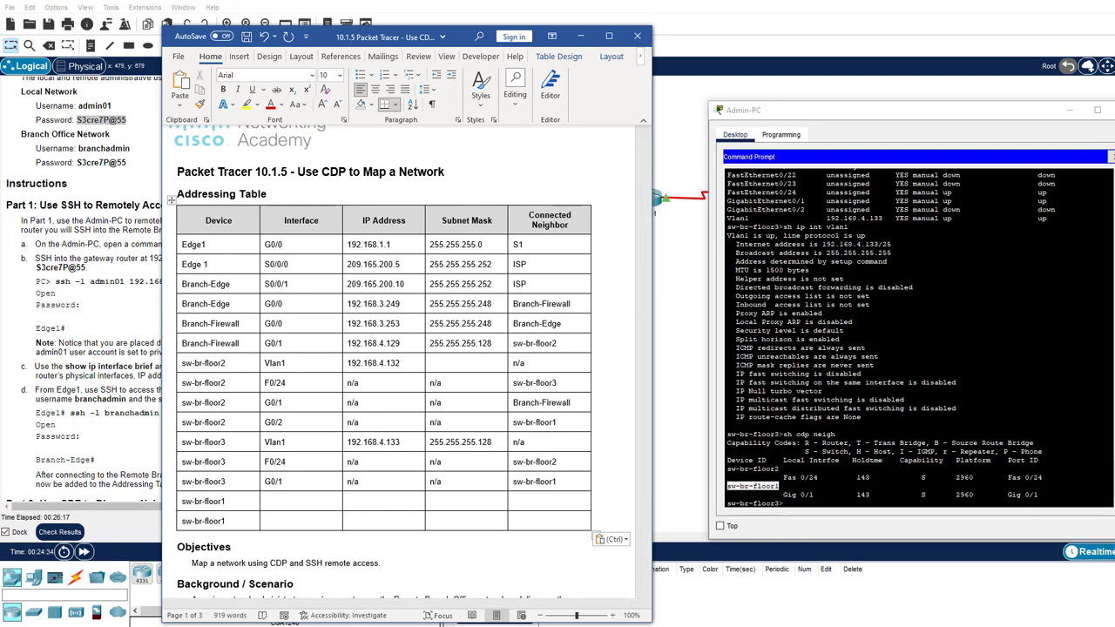
Fill the last sw-br-floor1 row with interface G0/1 and connected neighbor sw-br-floor3
{"action": "left_click_drag", "start_coordinate": [1038, 494], "coordinate": [1009, 495]}
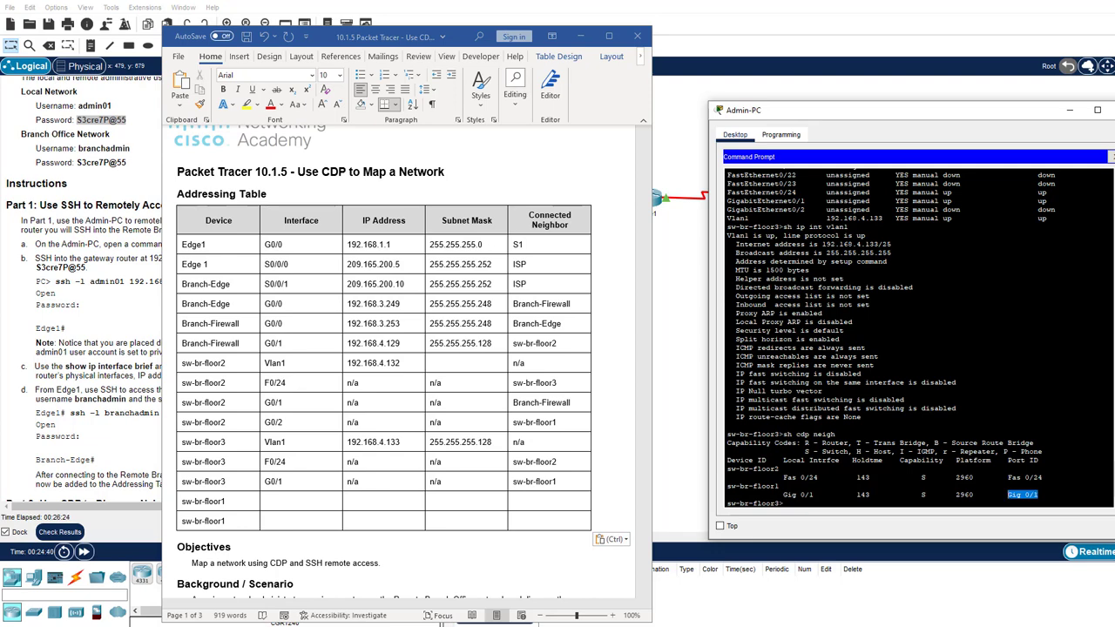
{"action": "left_click", "coordinate": [298, 521]}
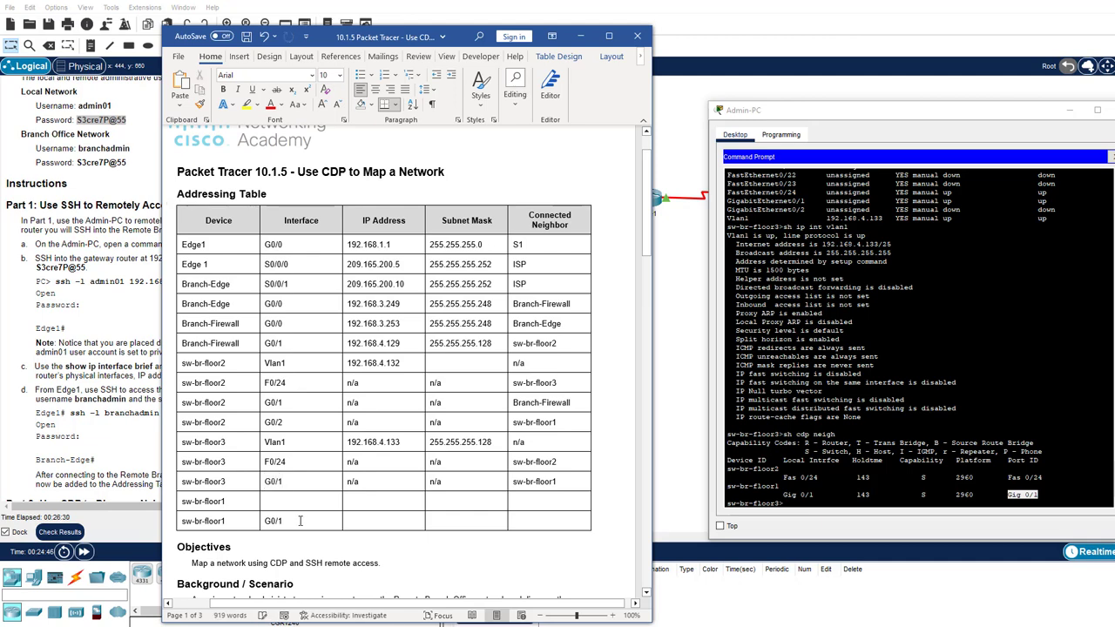
{"action": "key", "text": "ctrl+v"}
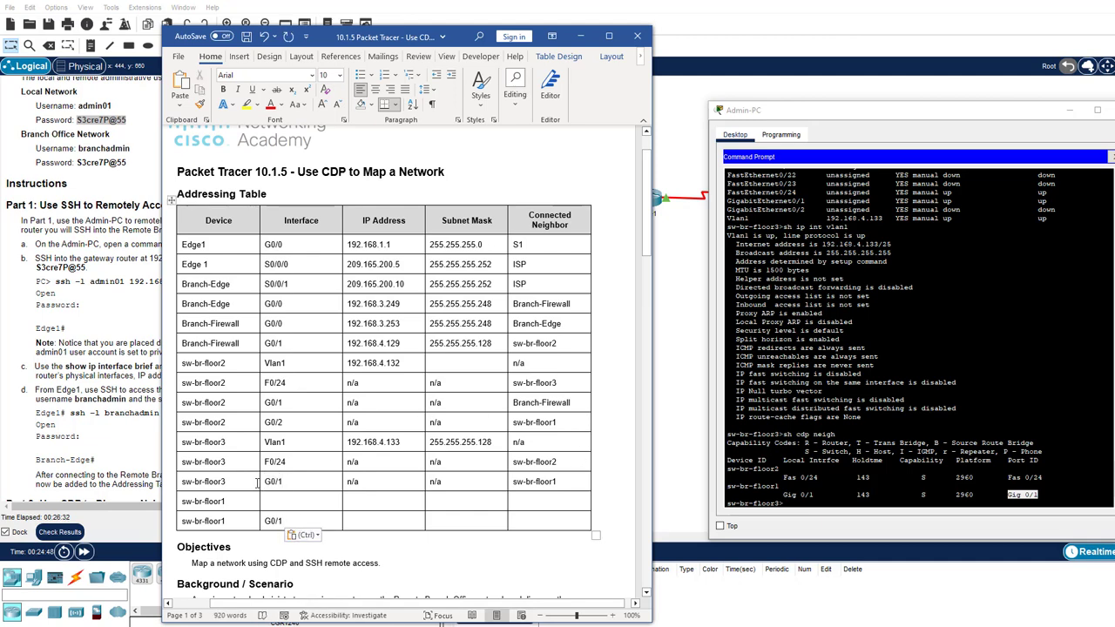
{"action": "left_click", "coordinate": [563, 523]}
{"action": "key", "text": "ctrl+v"}
Copy n/a into the IP Address and Subnet Mask cells of sw-br-floor1's G0/1 row
{"action": "left_click_drag", "start_coordinate": [442, 484], "coordinate": [433, 486]}
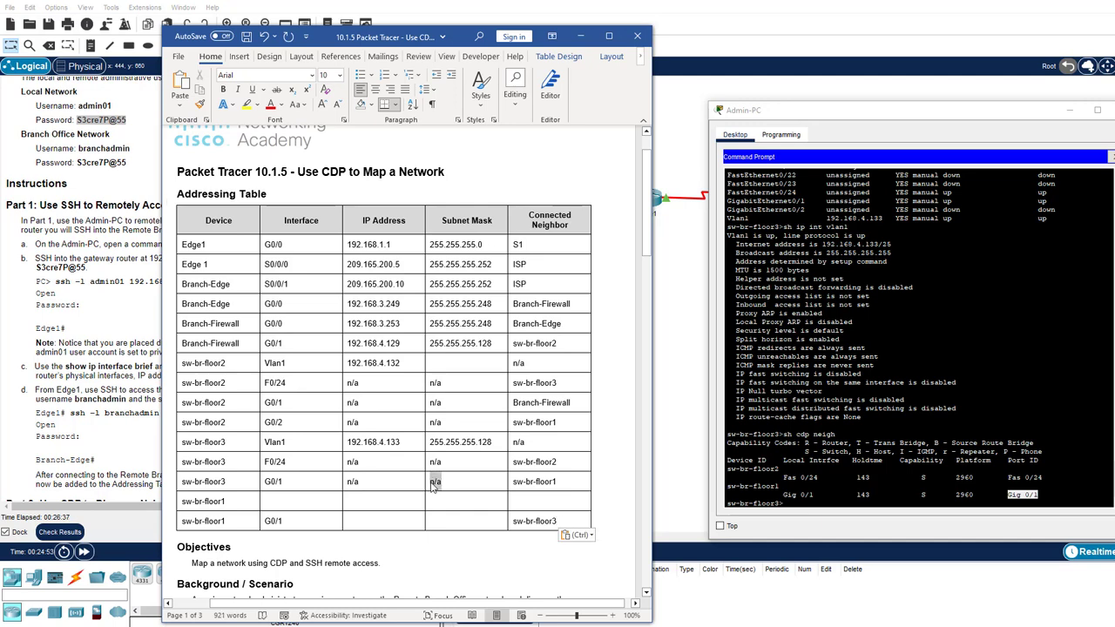
{"action": "key", "text": "ctrl+c"}
{"action": "left_click", "coordinate": [407, 523]}
{"action": "key", "text": "ctrl+v"}
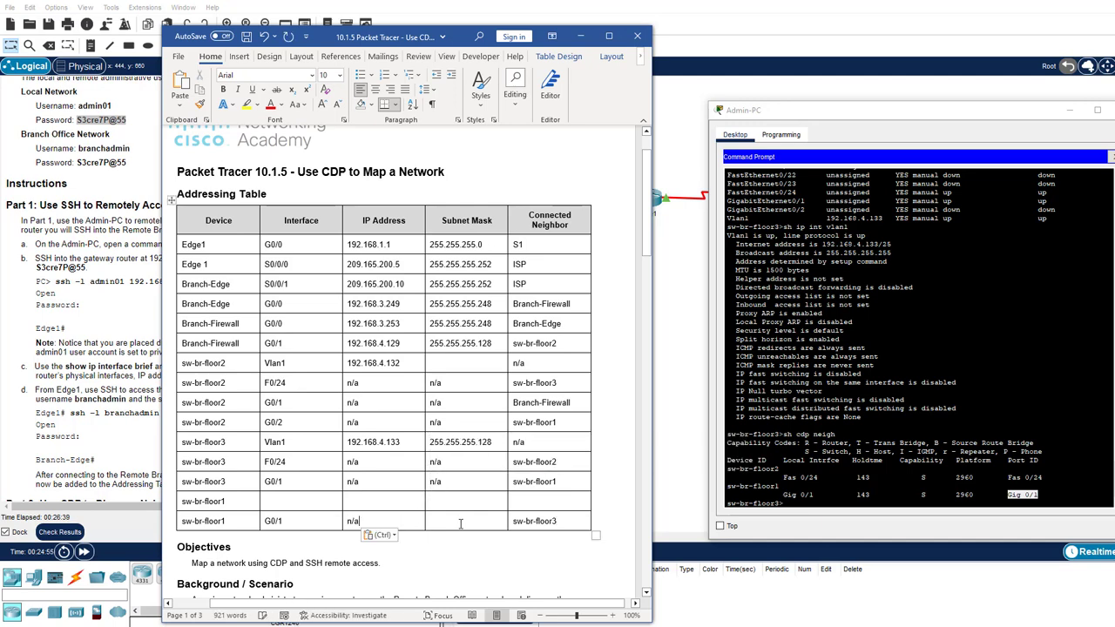
{"action": "left_click", "coordinate": [461, 522]}
{"action": "key", "text": "ctrl+v"}
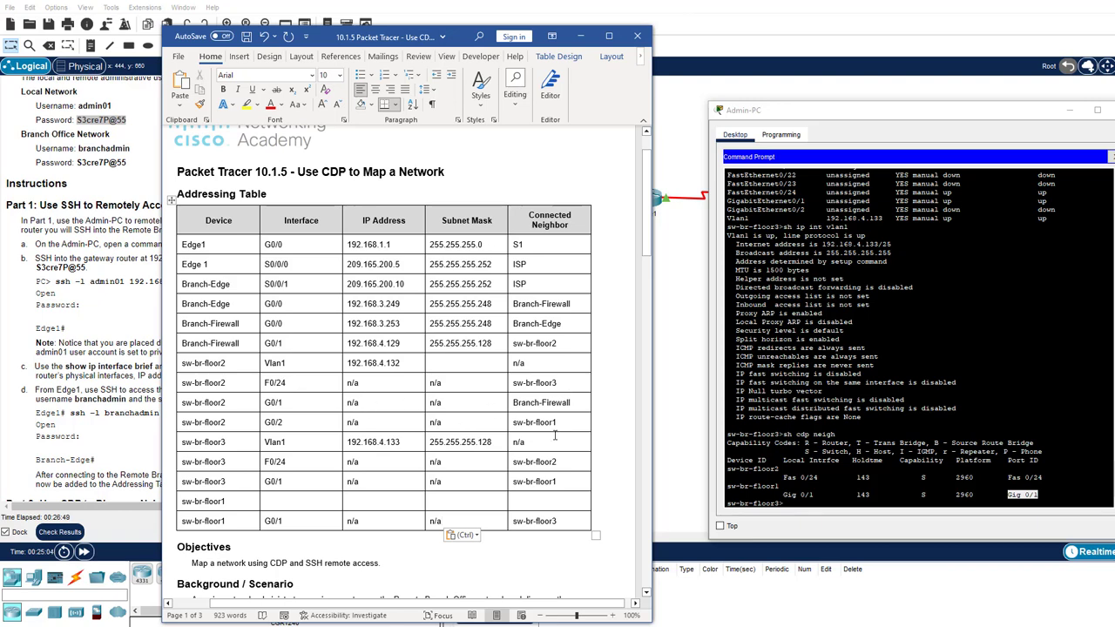
Copy sw-br-floor2 into the Connected Neighbor cell of the first sw-br-floor1 row
{"action": "left_click_drag", "start_coordinate": [226, 422], "coordinate": [184, 424]}
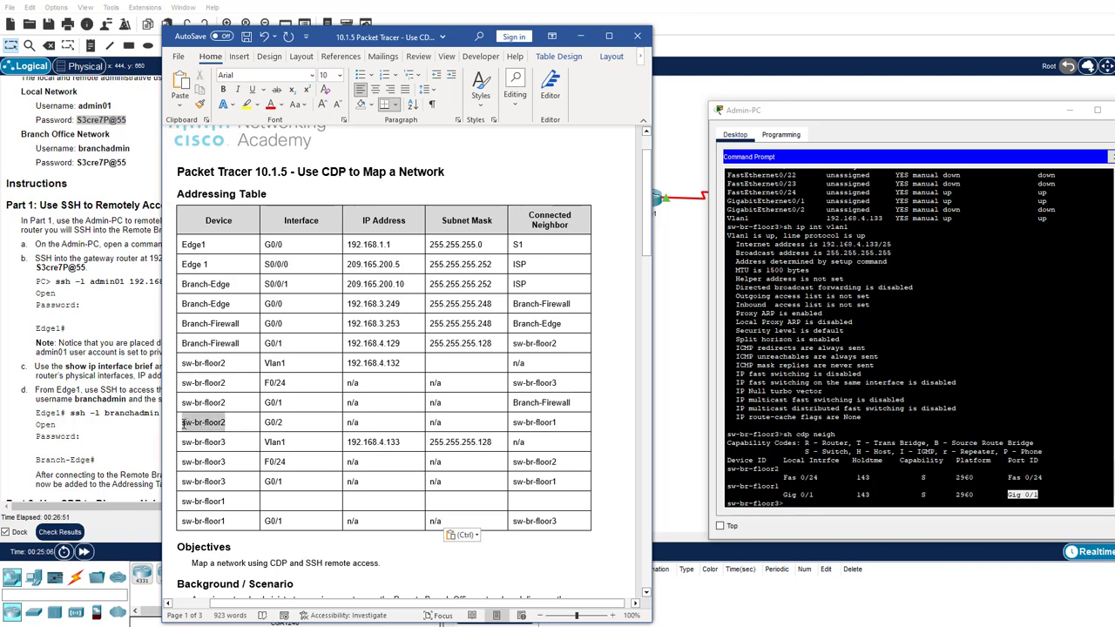
{"action": "key", "text": "ctrl+c"}
{"action": "left_click", "coordinate": [531, 501]}
{"action": "key", "text": "ctrl+v"}
Copy n/a into the Subnet Mask and IP Address cells of the first sw-br-floor1 row
{"action": "left_click_drag", "start_coordinate": [456, 482], "coordinate": [429, 482]}
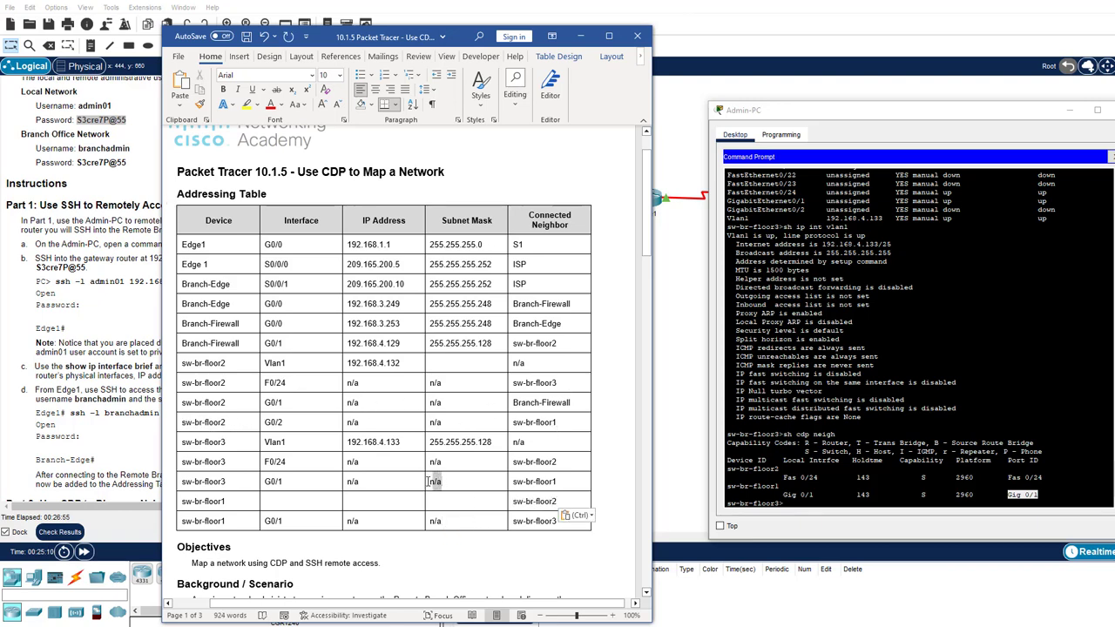
{"action": "key", "text": "ctrl+c"}
{"action": "left_click", "coordinate": [459, 501]}
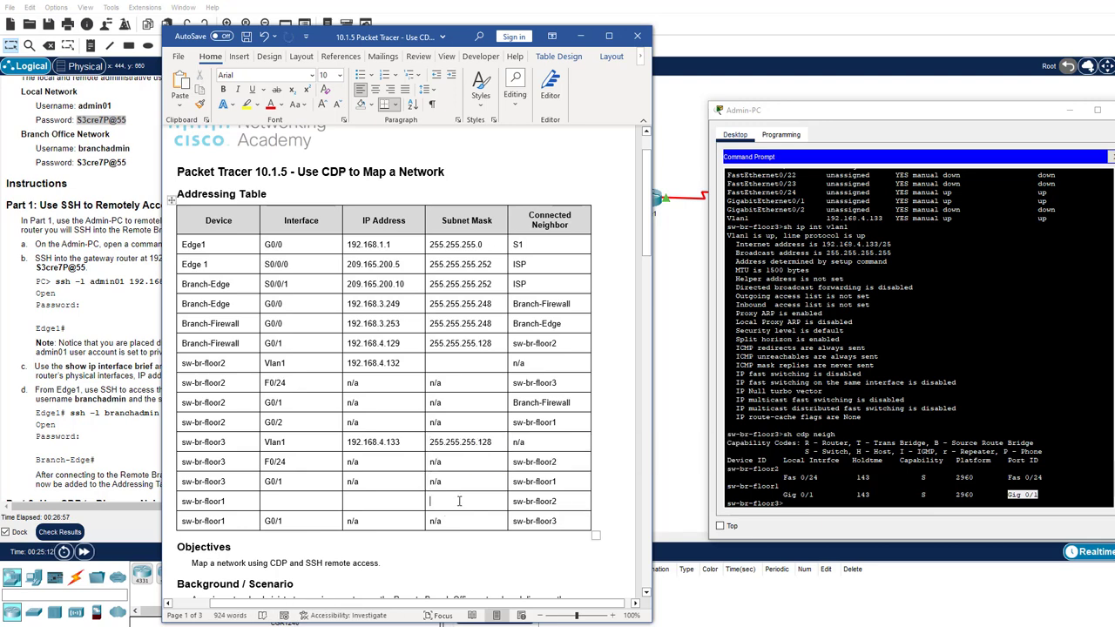
{"action": "key", "text": "ctrl+v"}
{"action": "left_click", "coordinate": [395, 503]}
{"action": "key", "text": "ctrl+v"}
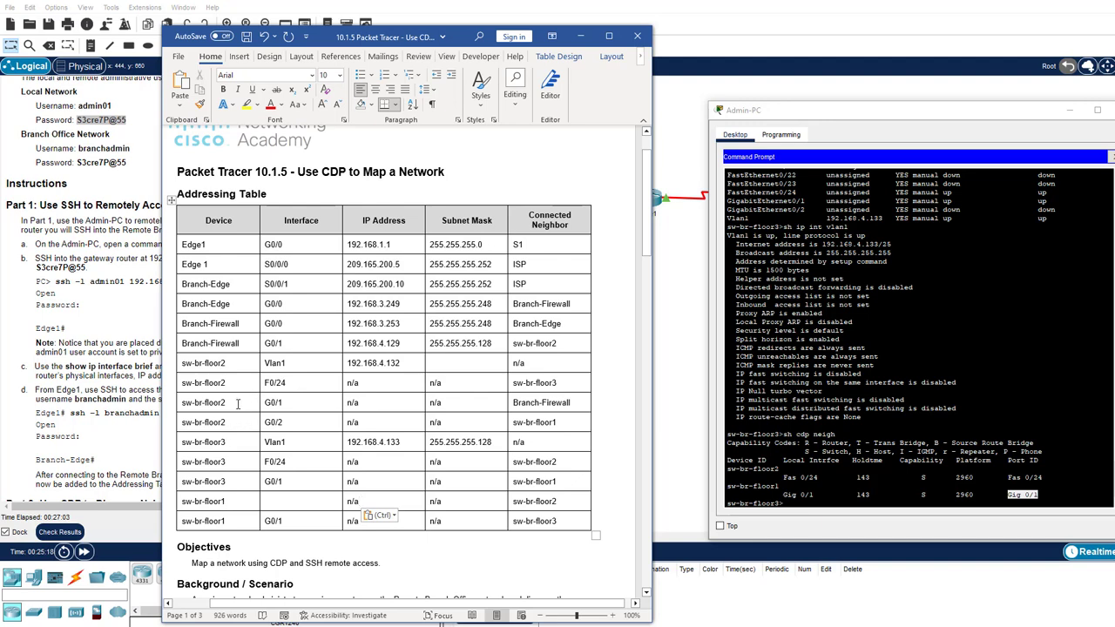
Exit the SSH session on sw-br-floor3 and list sw-br-floor2's CDP neighbors with sho cdp neigh
{"action": "left_click", "coordinate": [784, 501]}
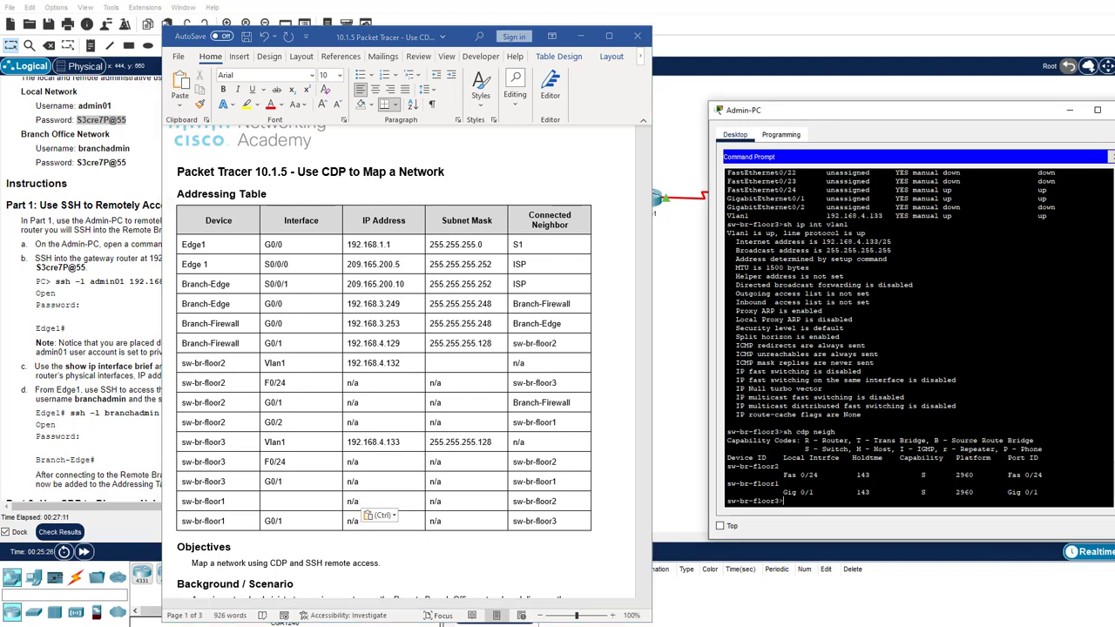
{"action": "type", "text": "exit"}
{"action": "key", "text": "Return"}
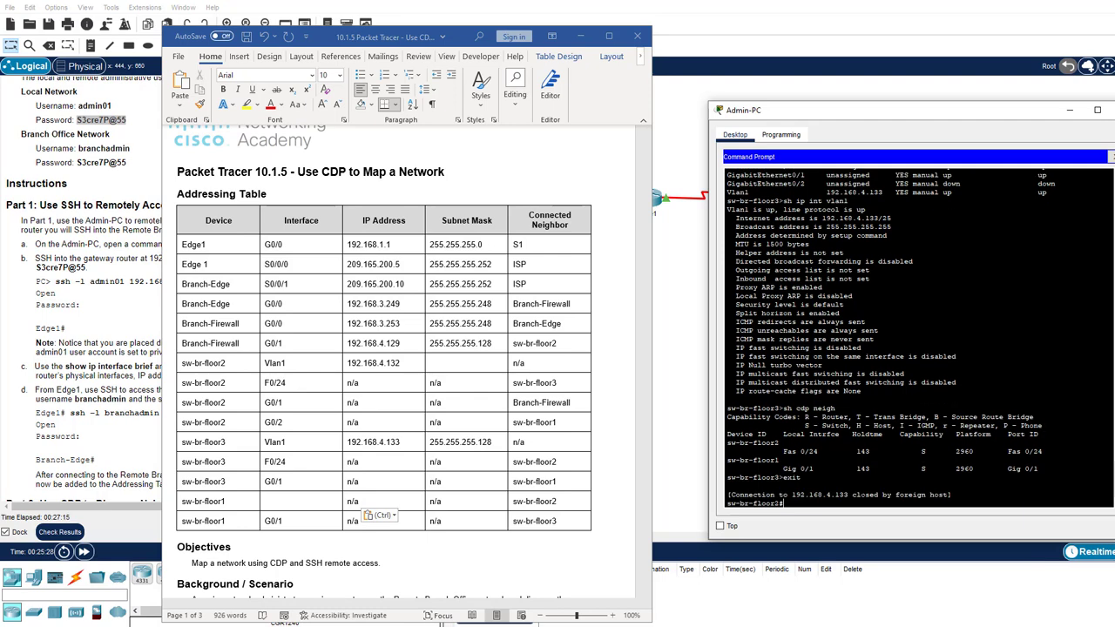
{"action": "key", "text": "ctrl+v"}
{"action": "key", "text": "Up"}
{"action": "key", "text": "Return"}
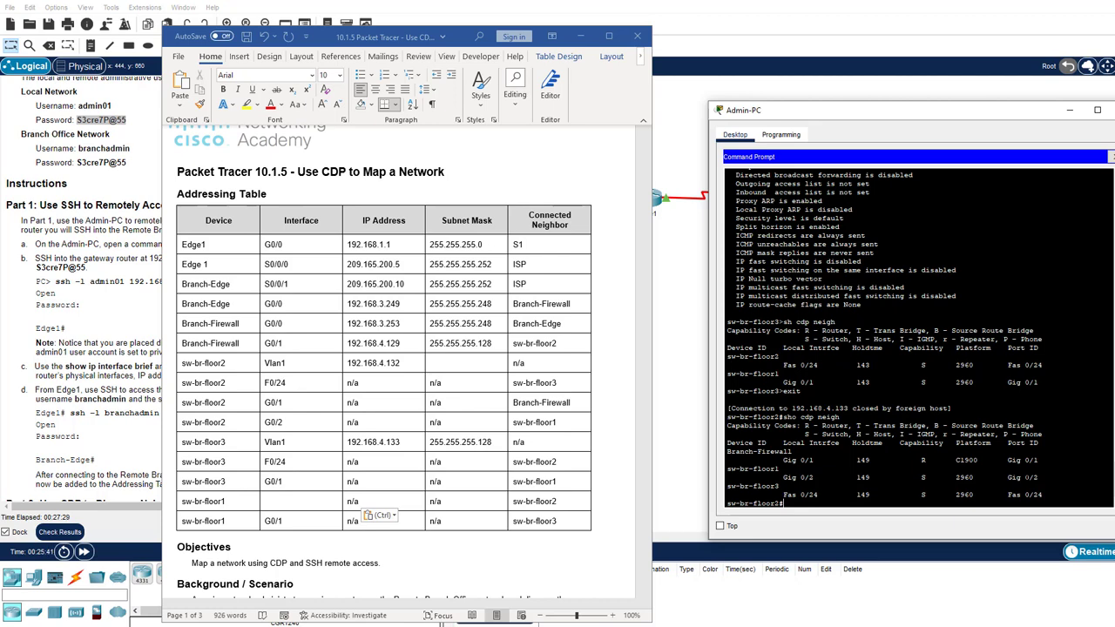
Copy sw-br-floor1's port Gig 0/2 from the CDP output into the first sw-br-floor1 row's Interface cell and shorten it to G0/2
{"action": "left_click_drag", "start_coordinate": [1040, 477], "coordinate": [1007, 478]}
{"action": "right_click", "coordinate": [1014, 478]}
{"action": "left_click", "coordinate": [1036, 485]}
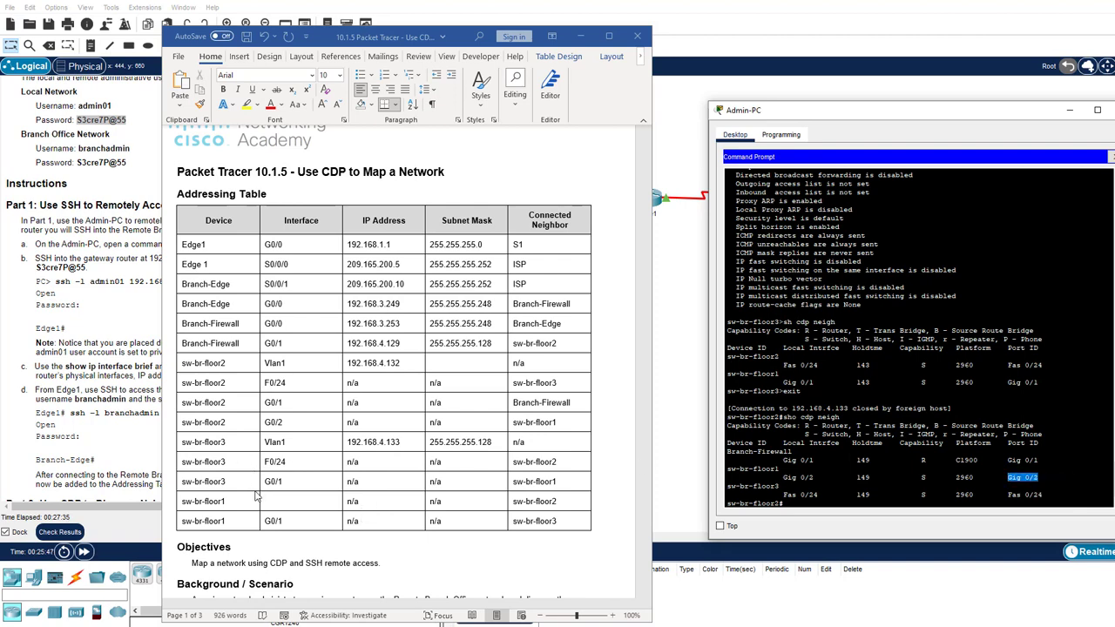
{"action": "left_click", "coordinate": [300, 502]}
{"action": "key", "text": "ctrl+v"}
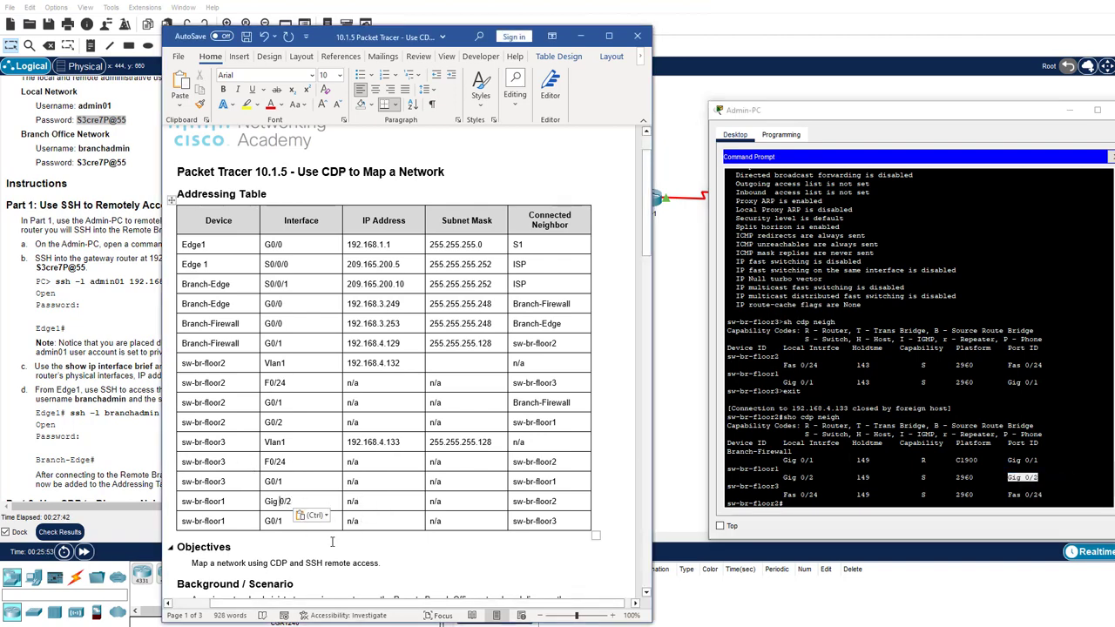
{"action": "key", "text": "BackSpace"}
{"action": "key", "text": "BackSpace"}
{"action": "key", "text": "BackSpace"}
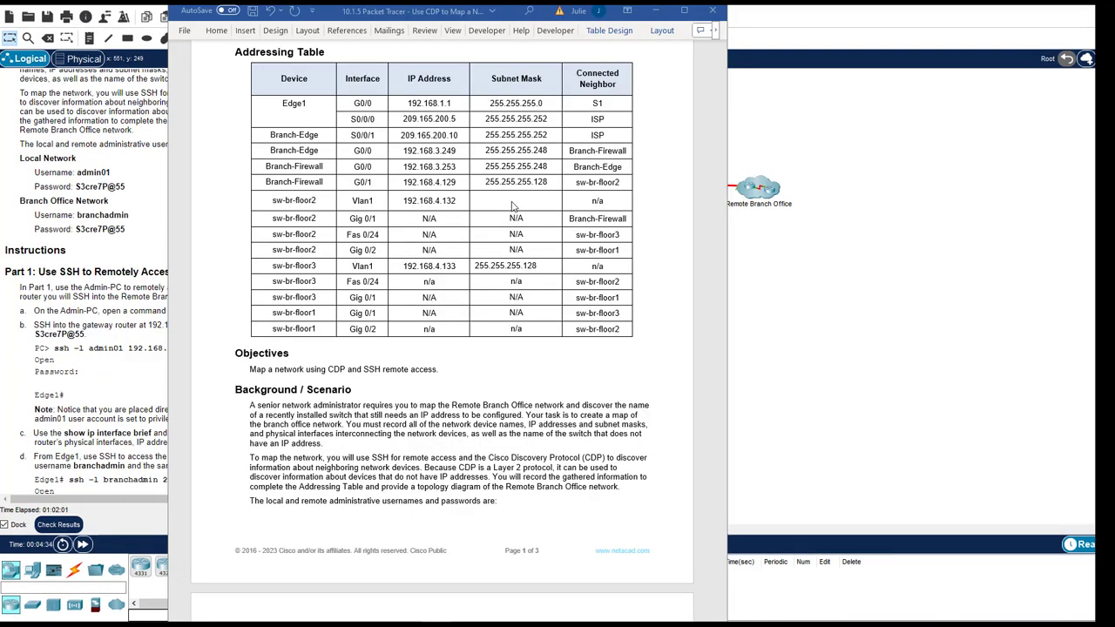
Enter subnet mask 255.255.255.128 in the sw-br-floor2 Vlan1 row of the addressing table
{"action": "left_click", "coordinate": [514, 204]}
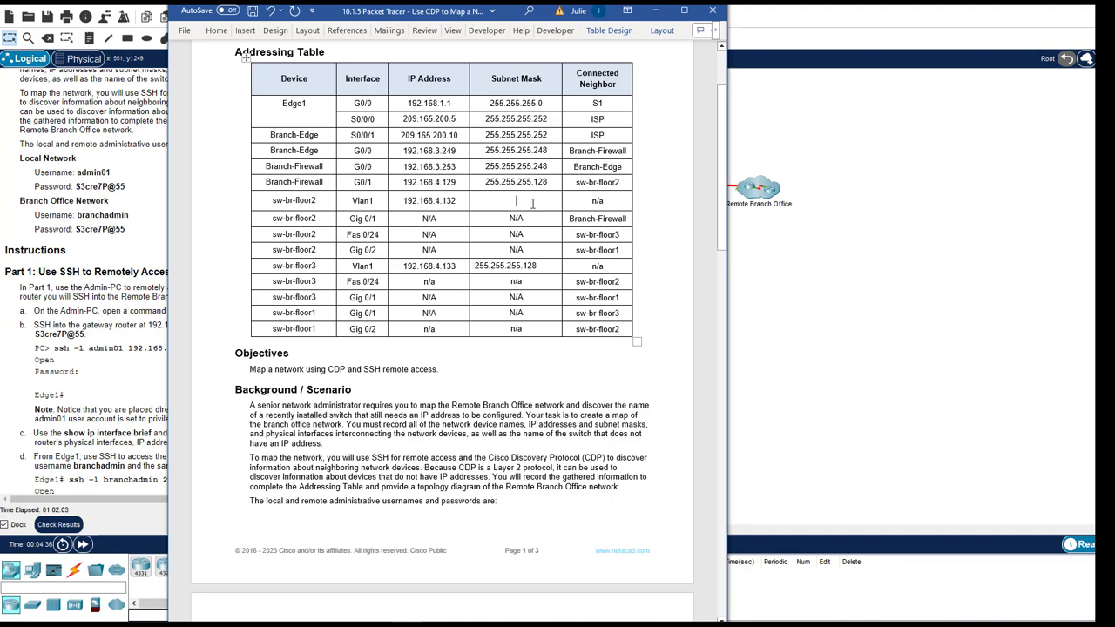
{"action": "type", "text": "255"}
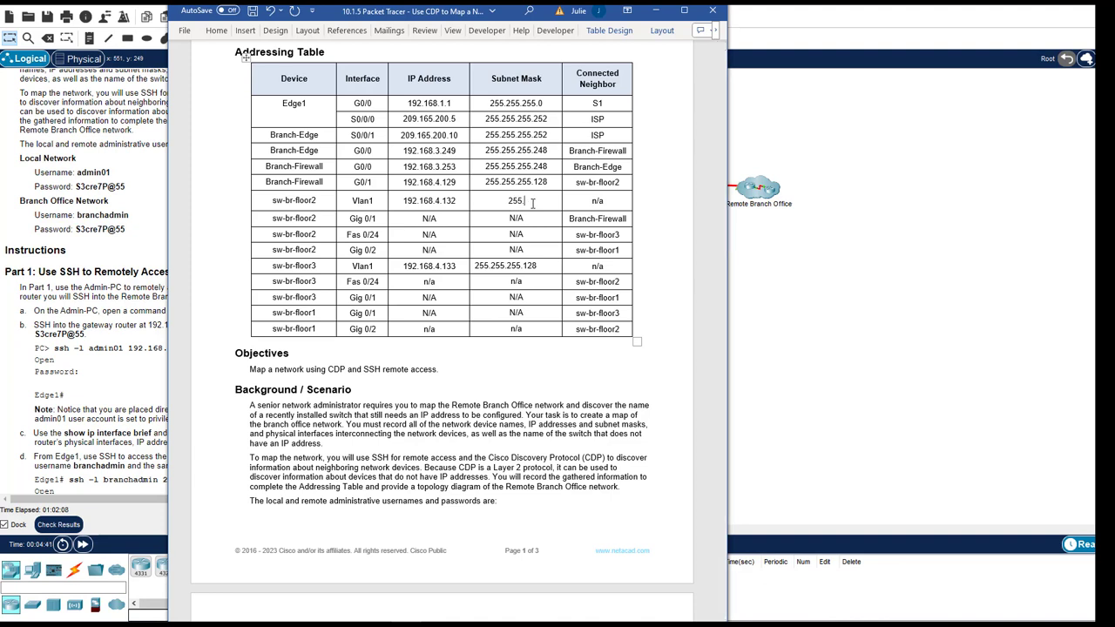
{"action": "type", "text": ".255.255.128"}
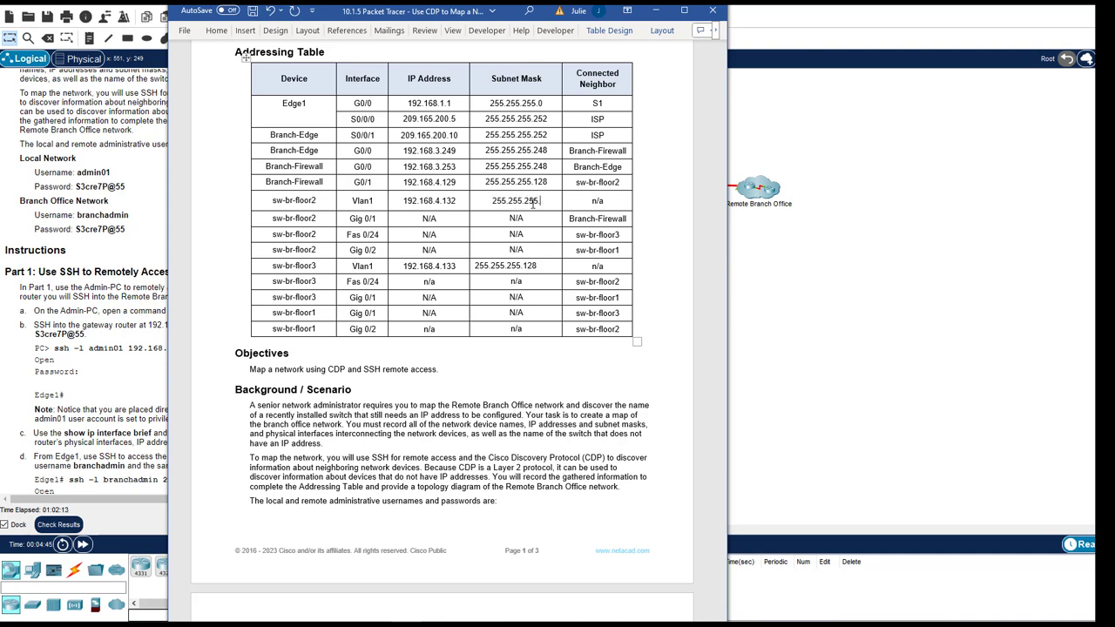